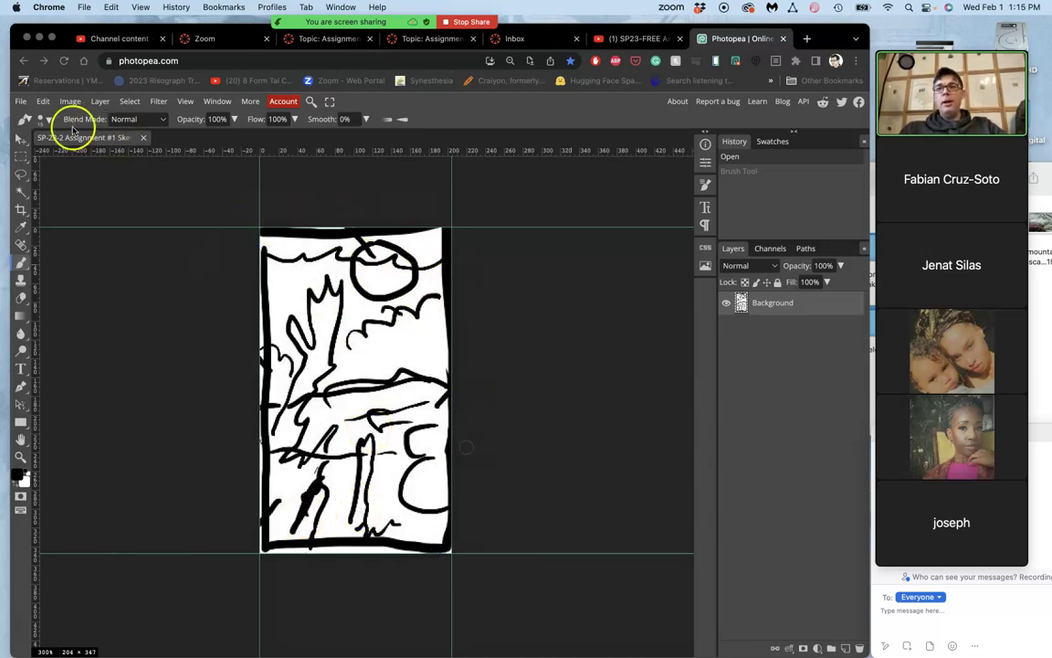
- Bring up the File menu's Save More options, including Save PSD/PSB
left_click(21, 102)
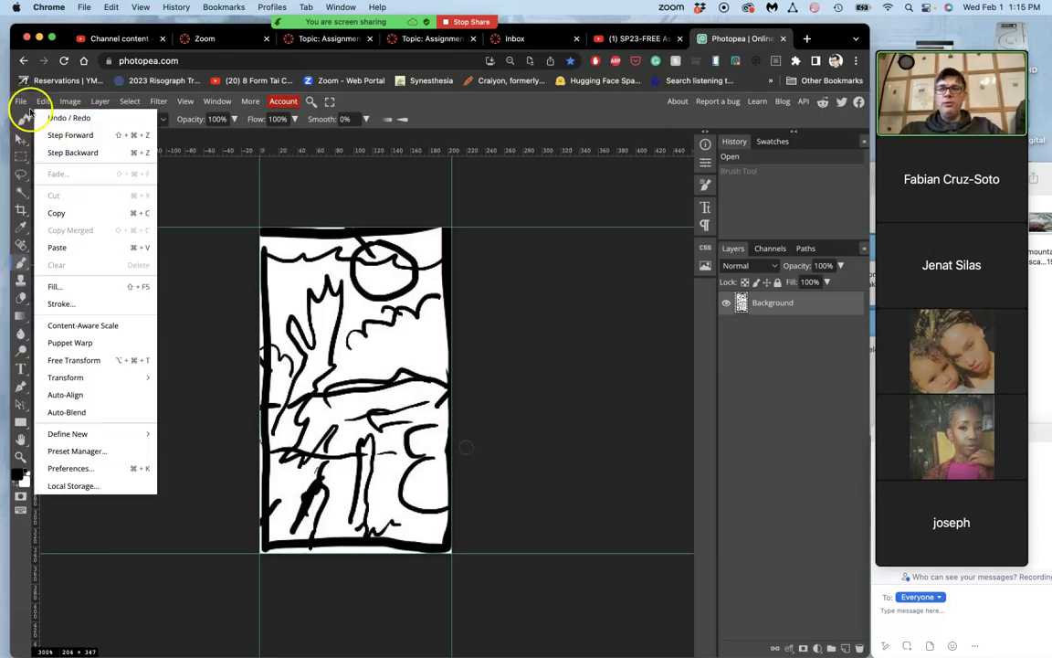
mouse_move(64, 249)
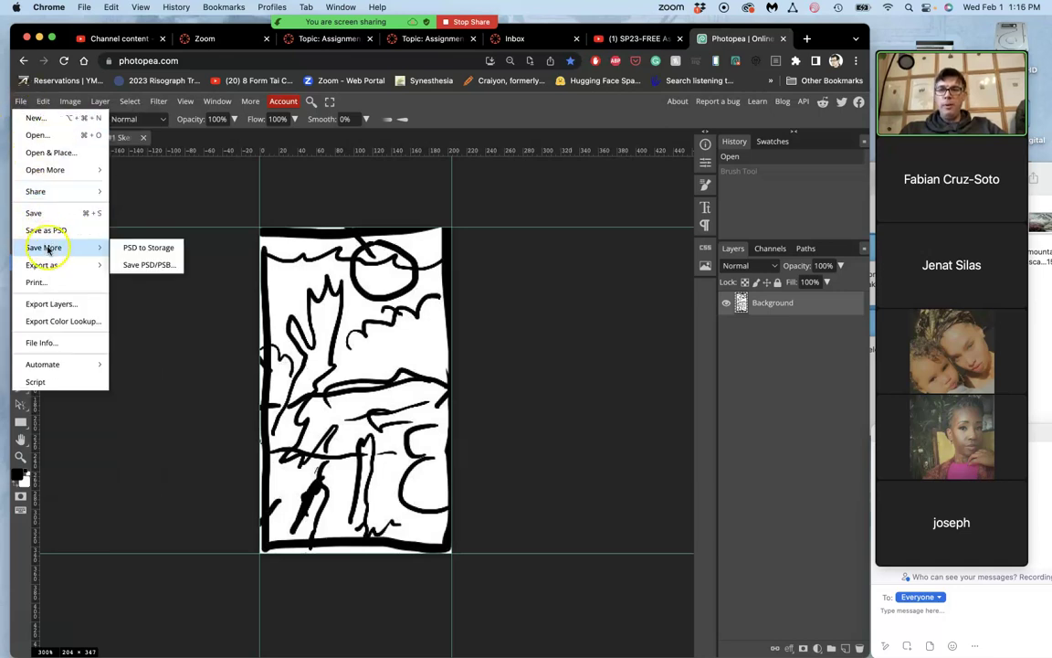
- Save the sketch as the PSD file 'SP-23-2 Assignment #1 Sketch.psd' and download it
left_click(152, 265)
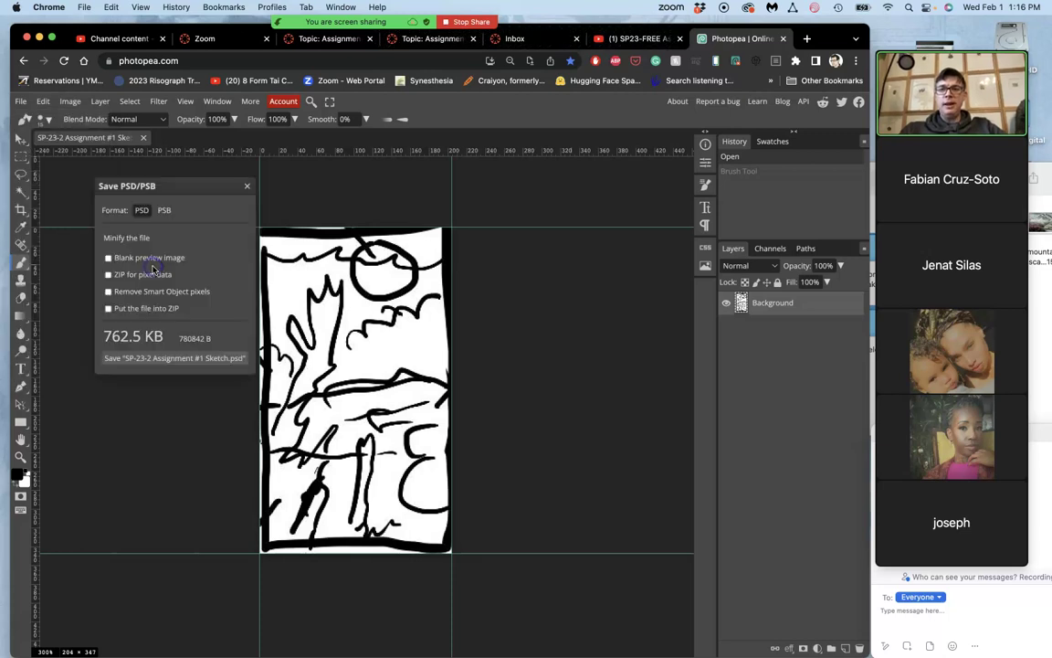
left_click(162, 361)
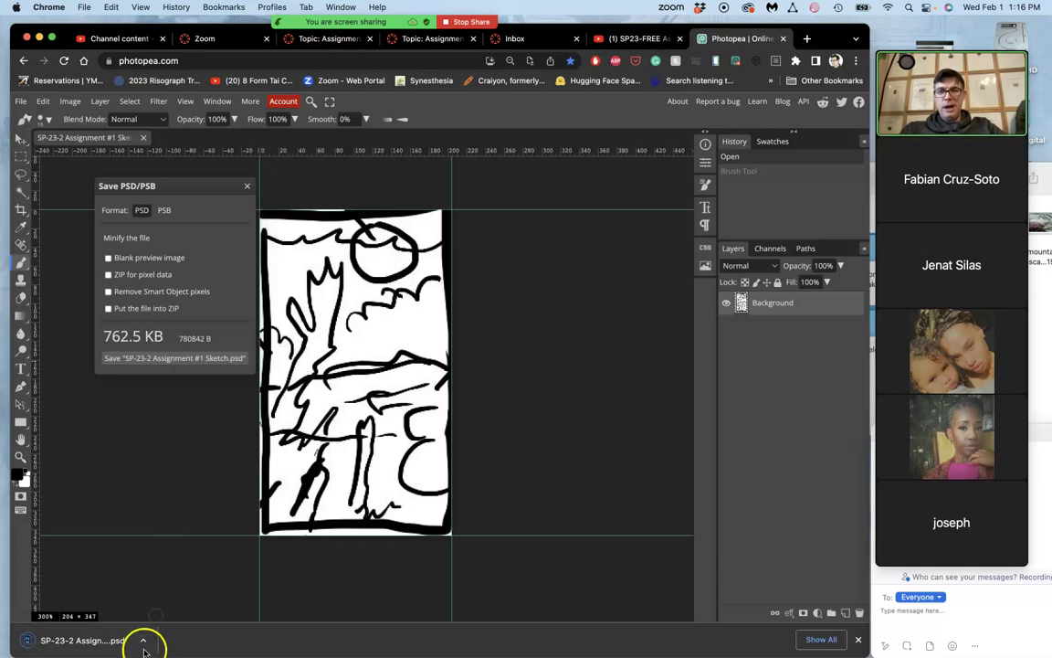
- Show the Downloads folder with the new PSD in a Finder window
mouse_move(7, 575)
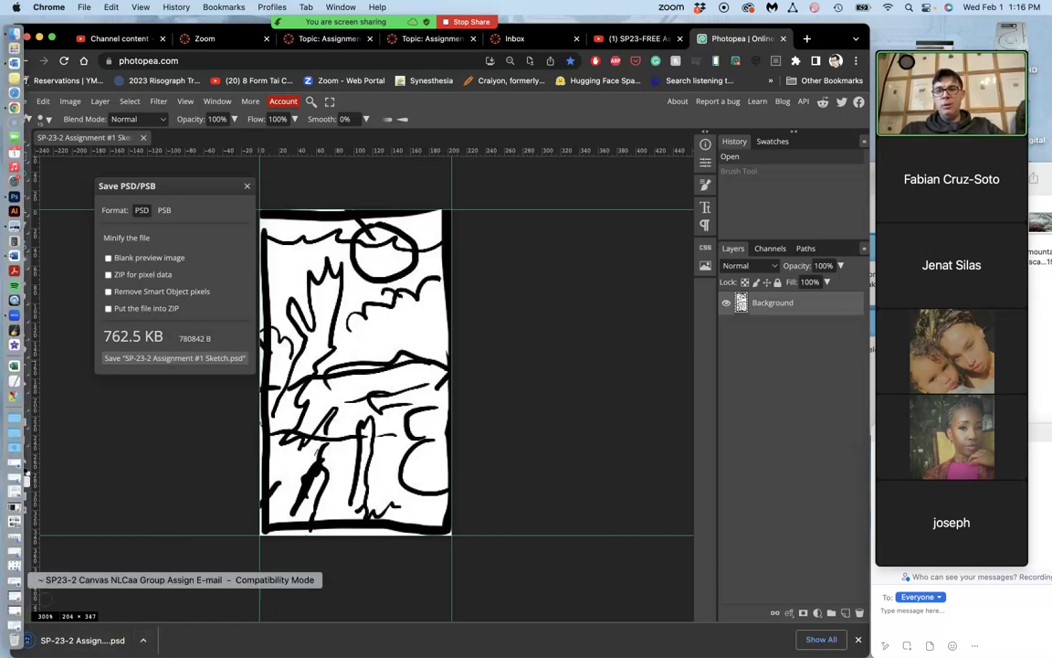
left_click(13, 448)
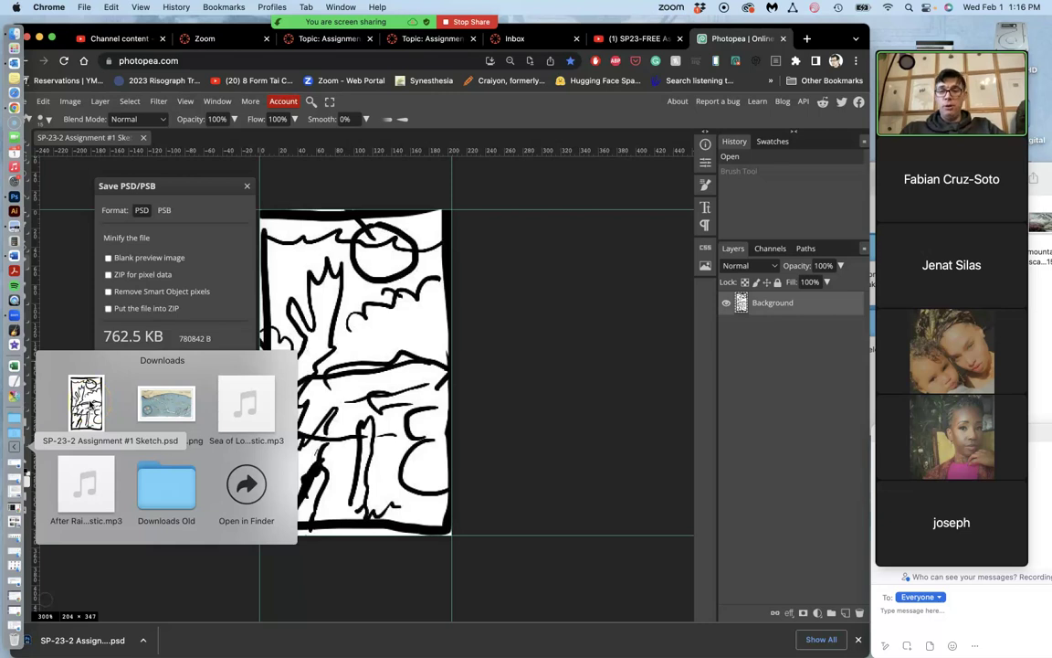
left_click(245, 467)
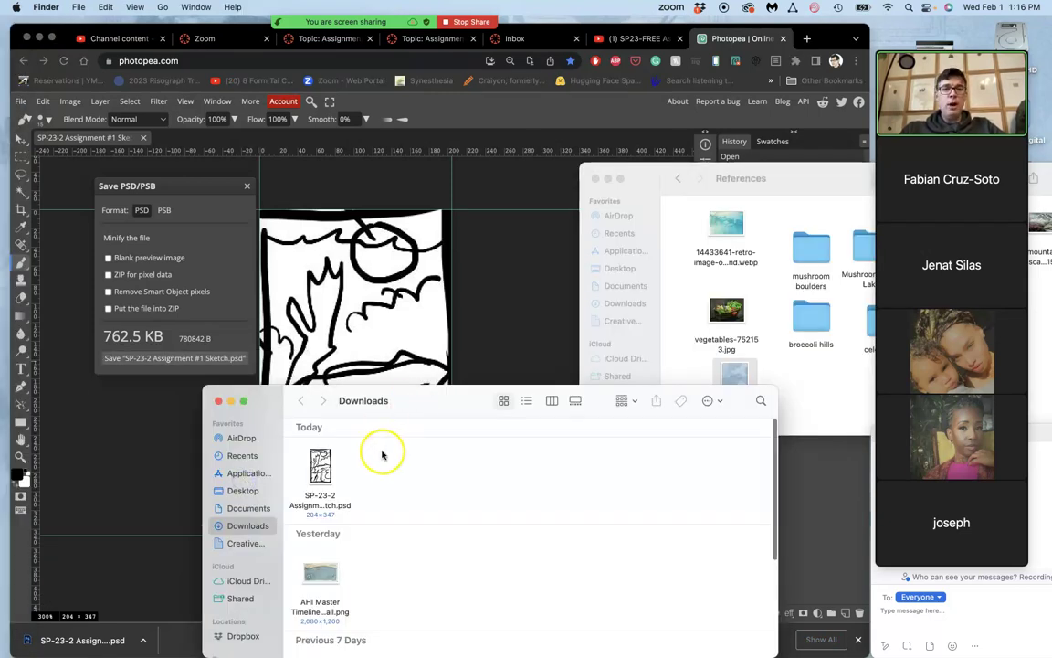
- Reposition the References window and navigate back to the Assign #1 folder
left_click(636, 250)
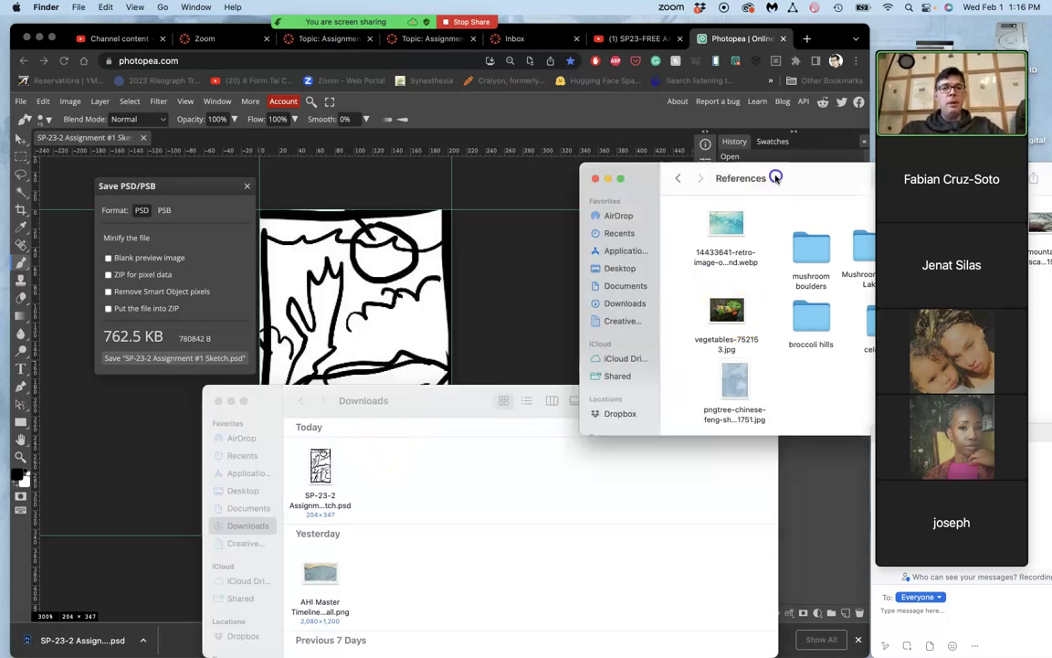
left_click_drag(754, 171, 513, 186)
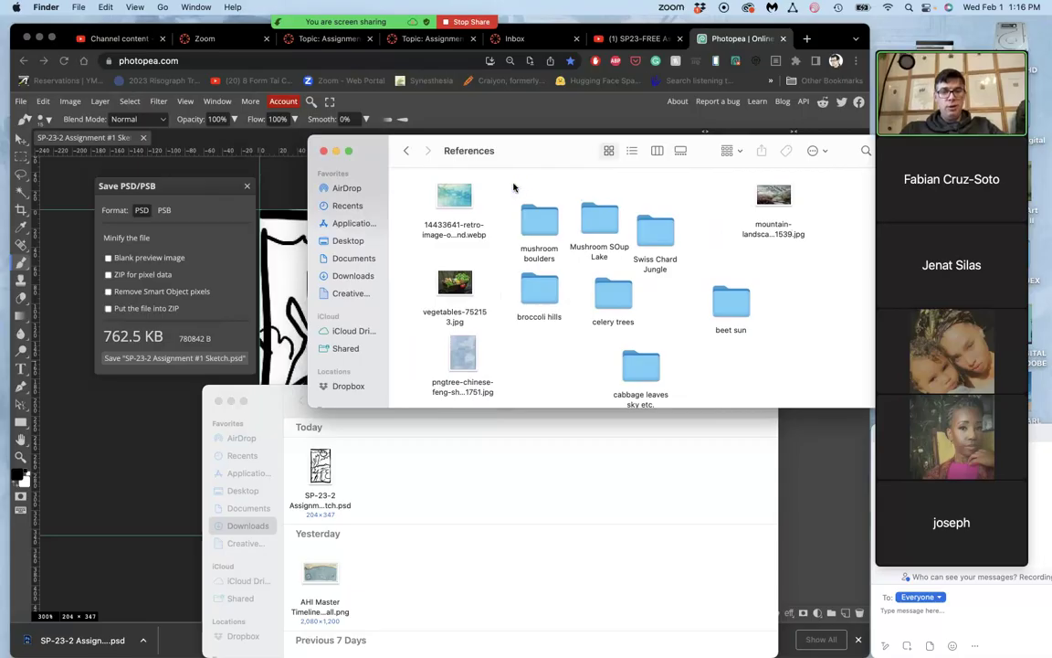
key("F11")
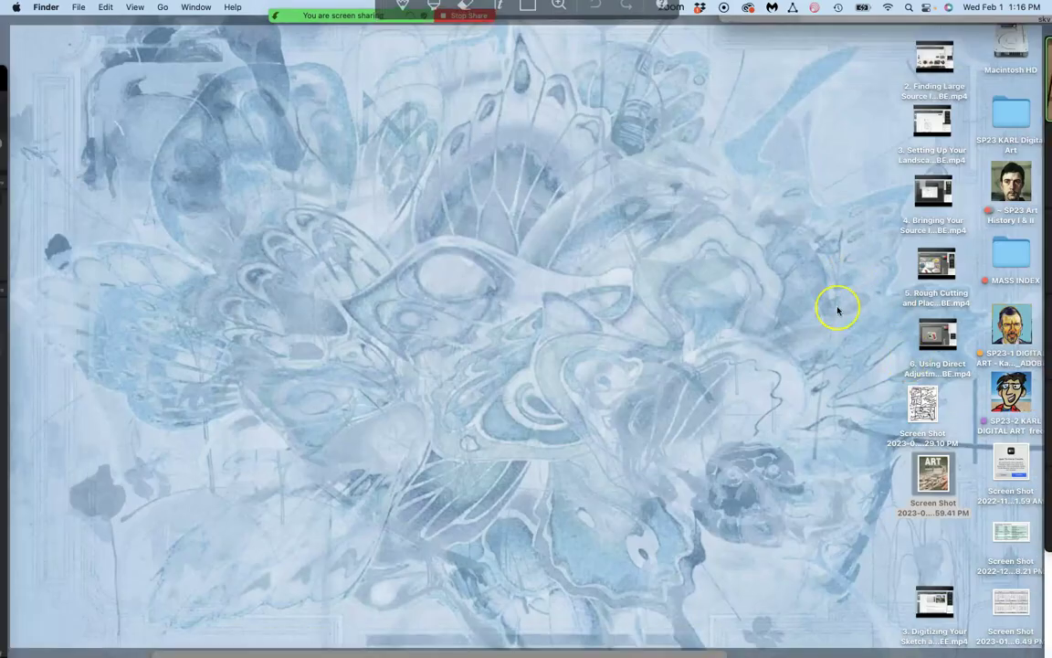
key("F11")
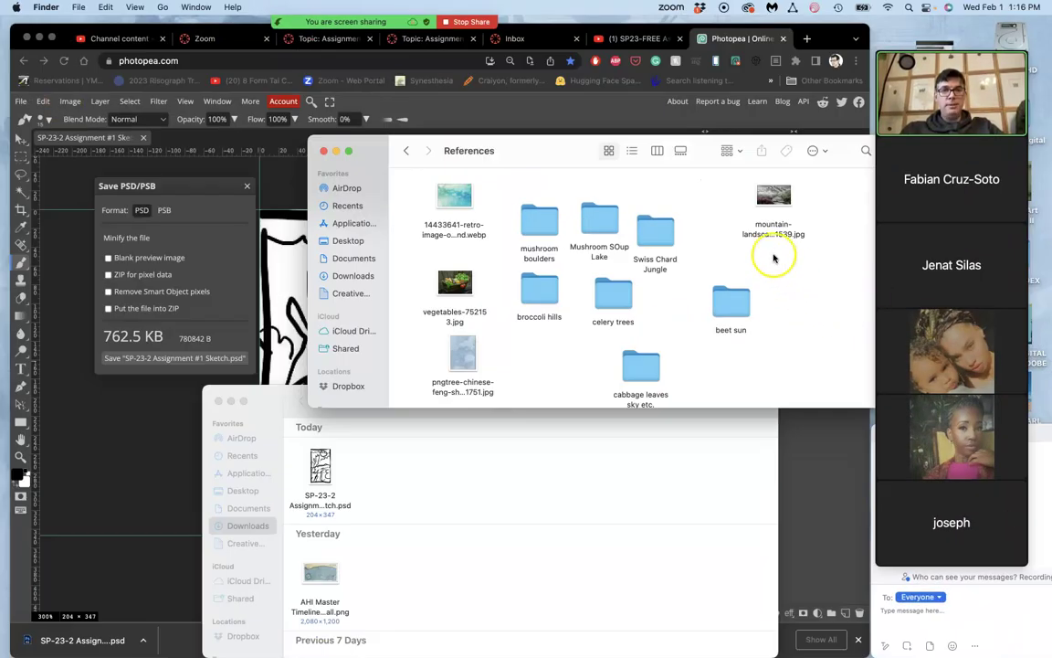
left_click(405, 150)
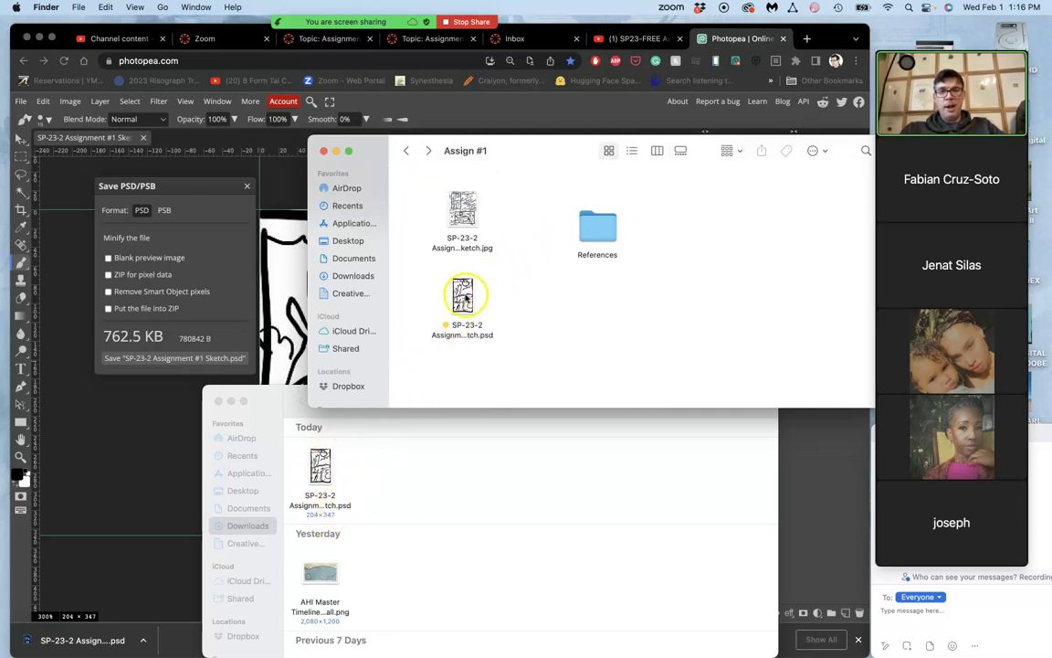
- Move the downloaded PSD into Assign #1, replacing the older copy, placed beneath the JPG
left_click_drag(322, 460, 553, 299)
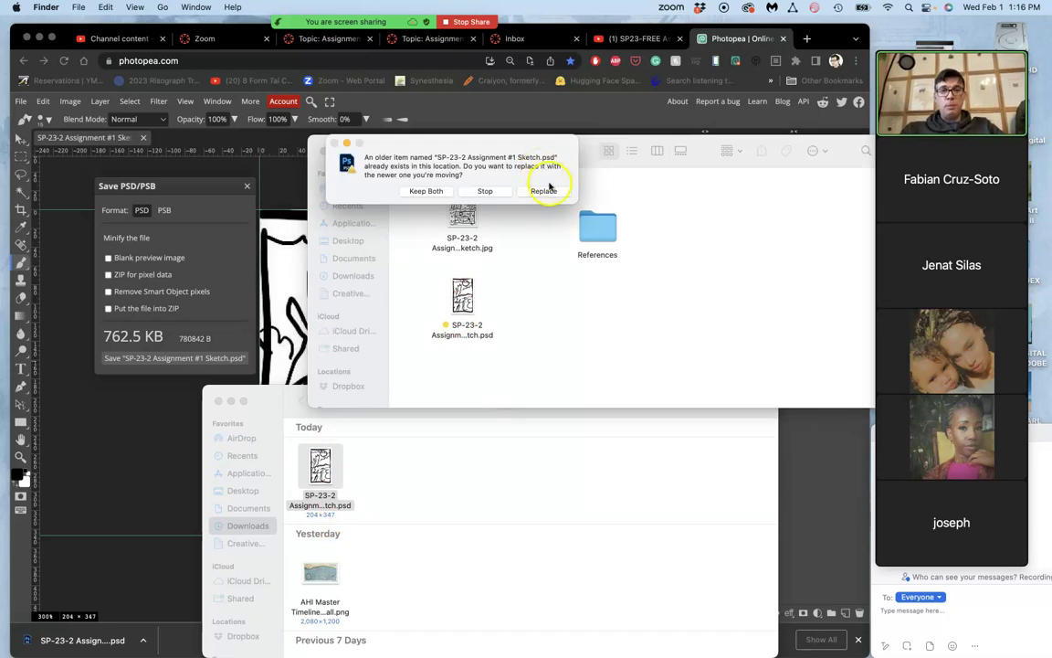
left_click(544, 191)
left_click_drag(542, 296, 458, 293)
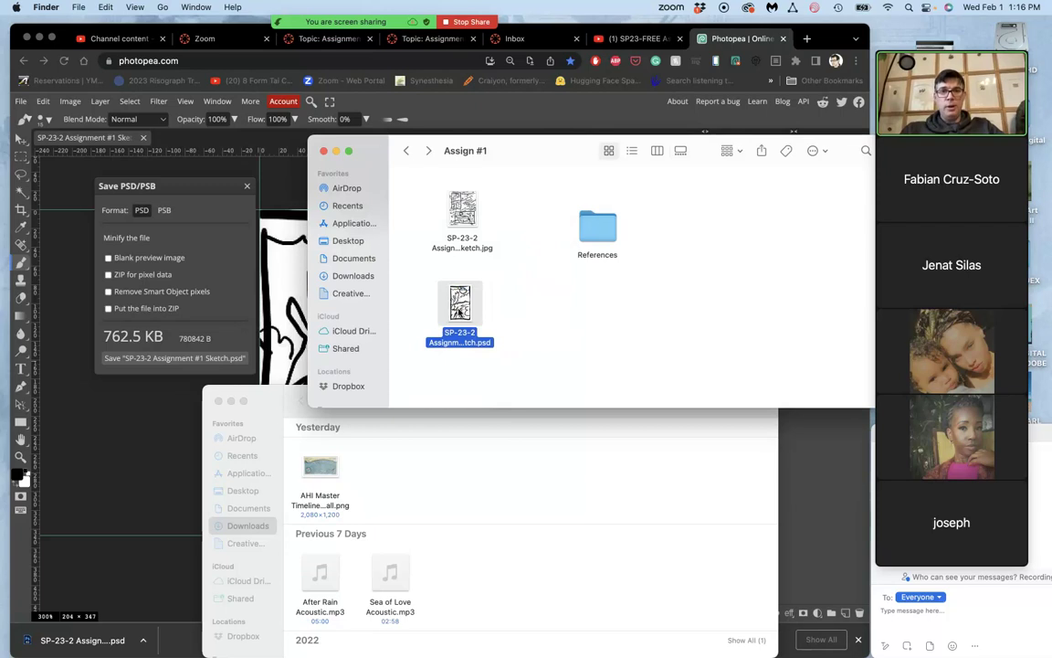
- Tag the sketch PSD yellow and the sketch JPG orange
right_click(459, 311)
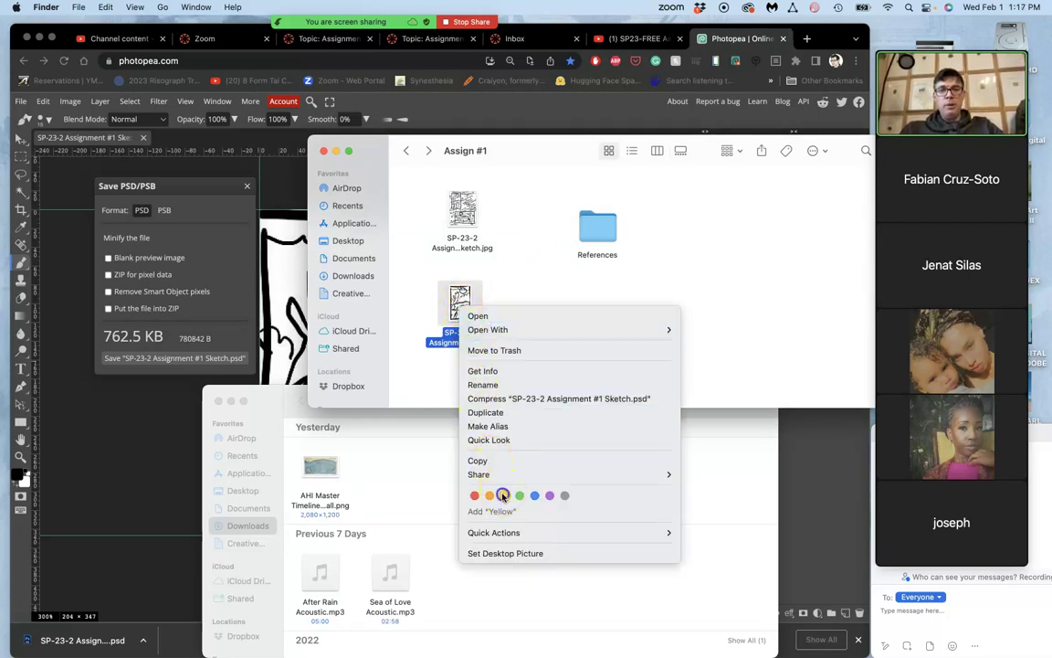
left_click(502, 495)
left_click(526, 357)
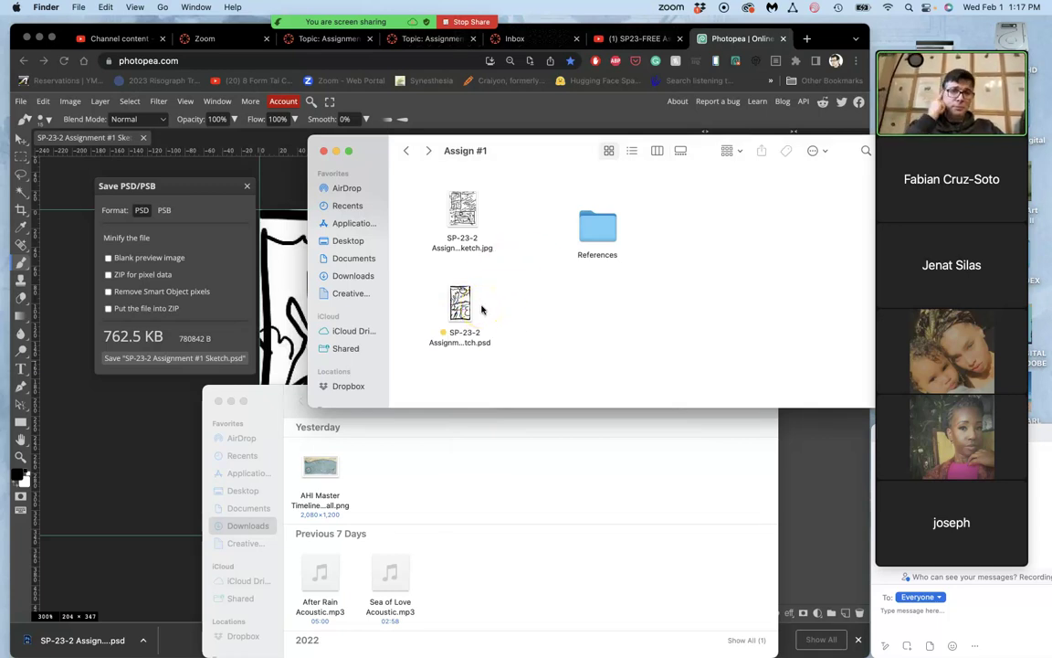
right_click(466, 212)
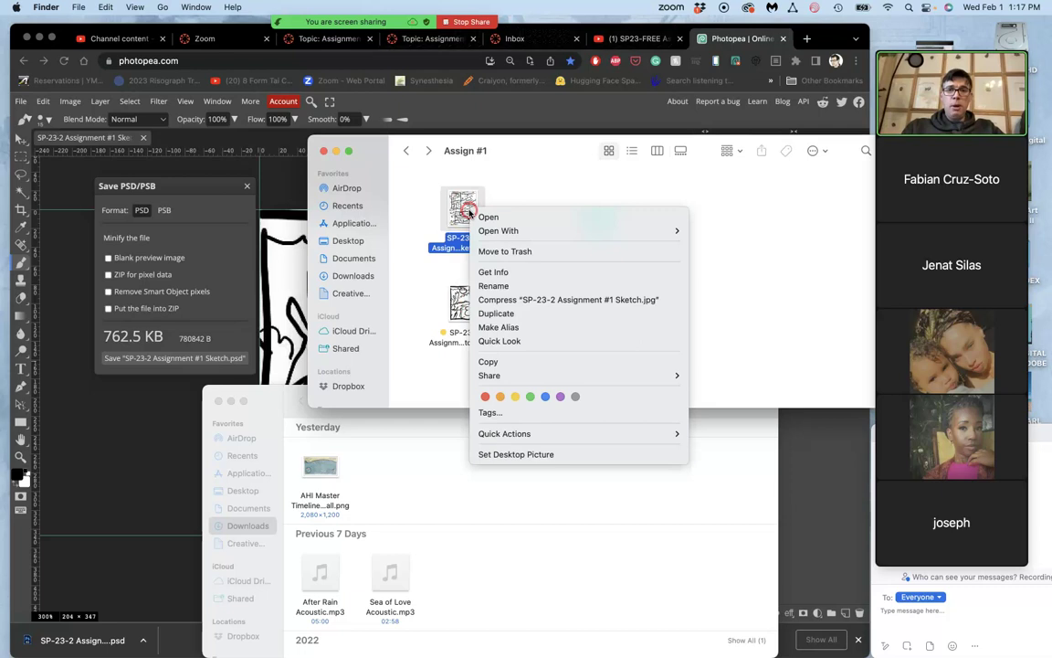
left_click(500, 398)
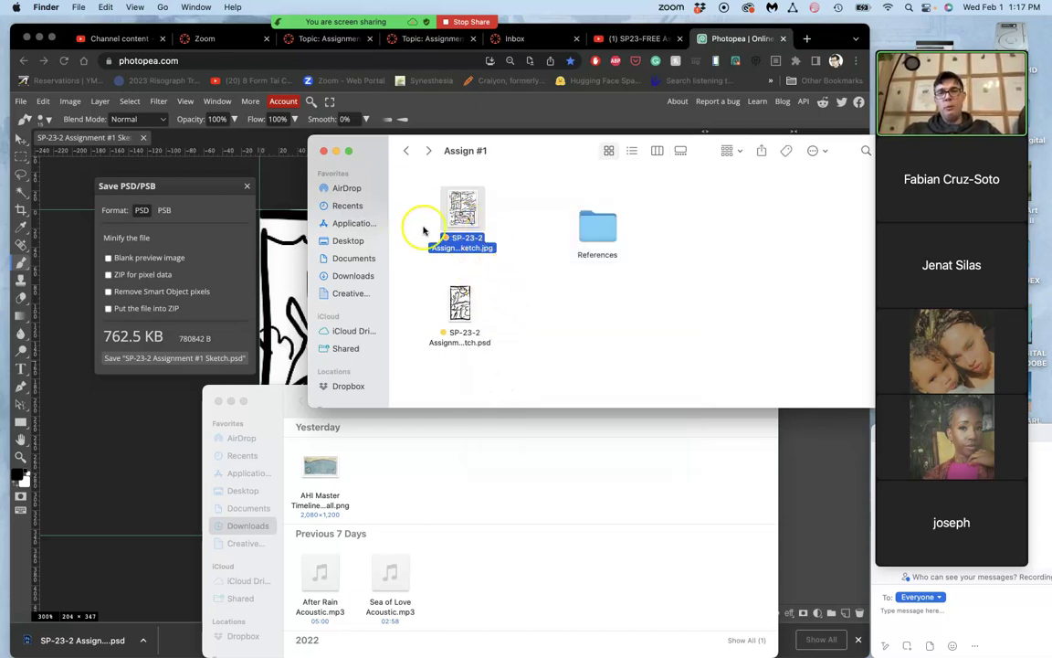
left_click(507, 268)
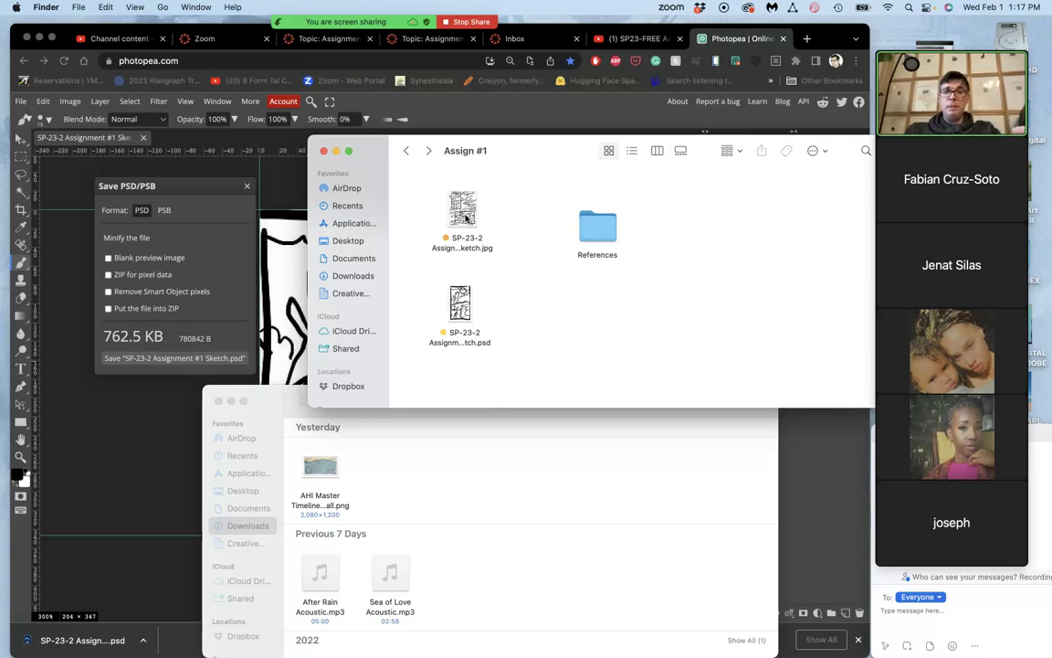
- View the Canvas assignment discussion, rearranging the browser and Assign #1 windows
left_click(305, 36)
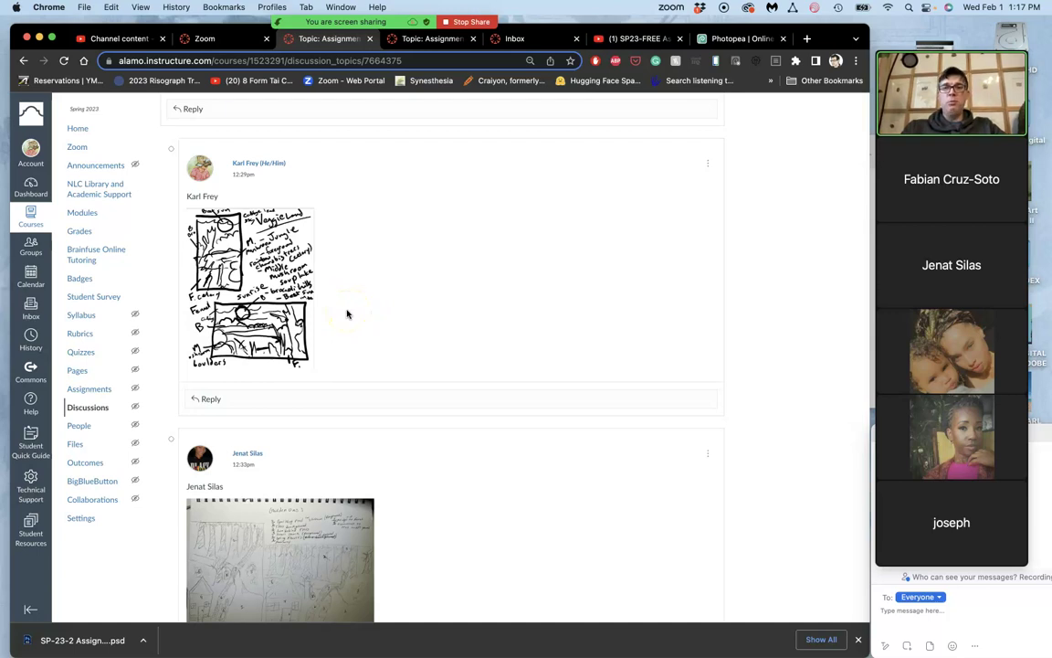
left_click_drag(850, 28, 857, 213)
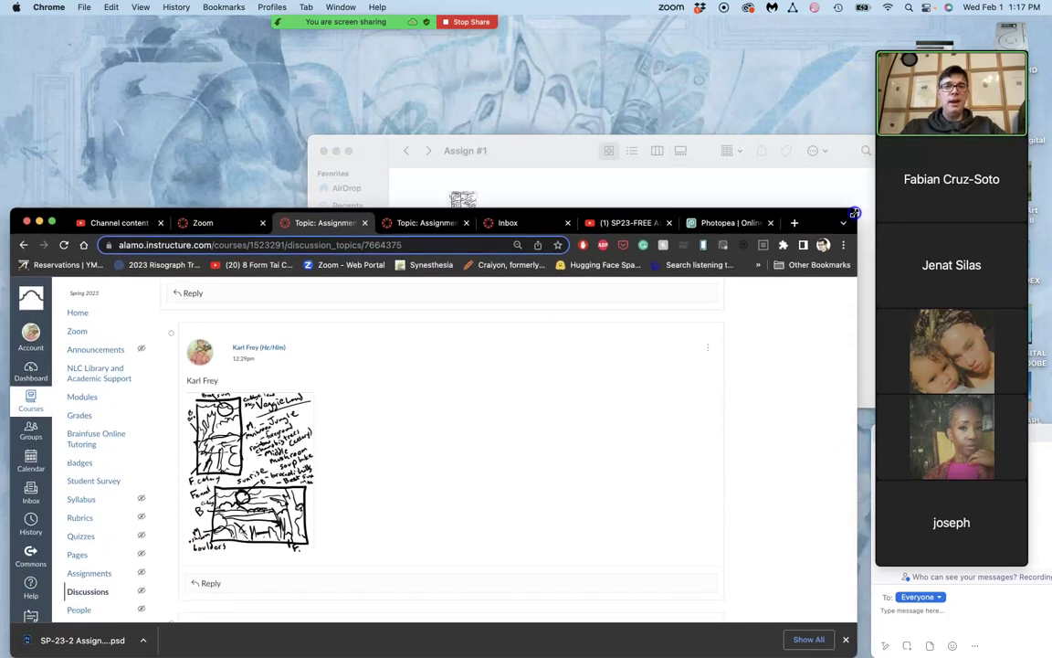
left_click(572, 153)
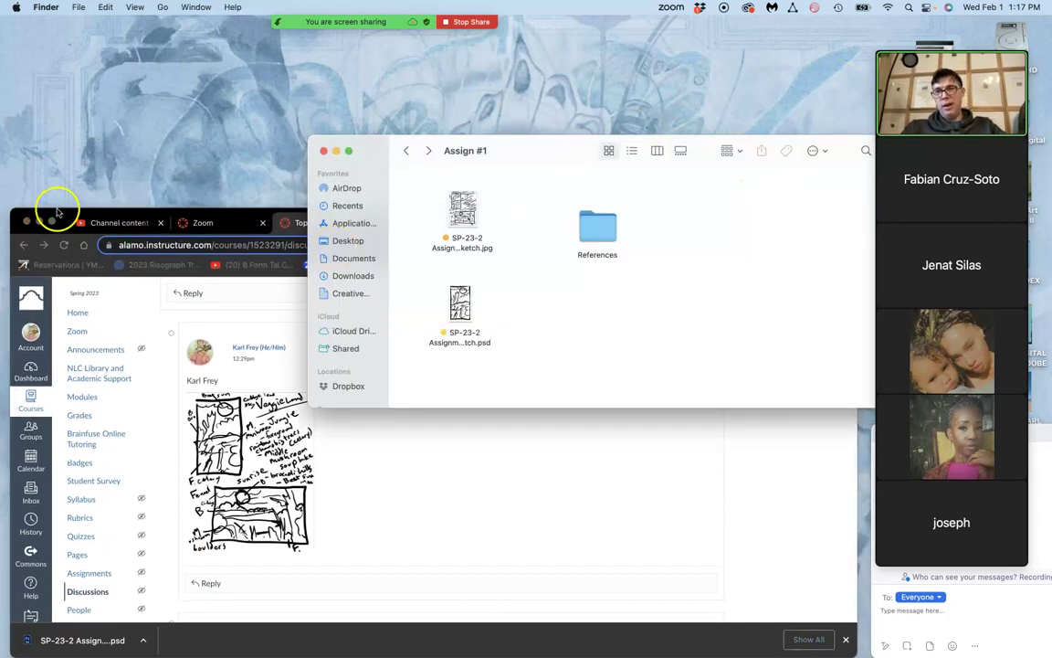
left_click(61, 211)
left_click_drag(66, 206, 58, 56)
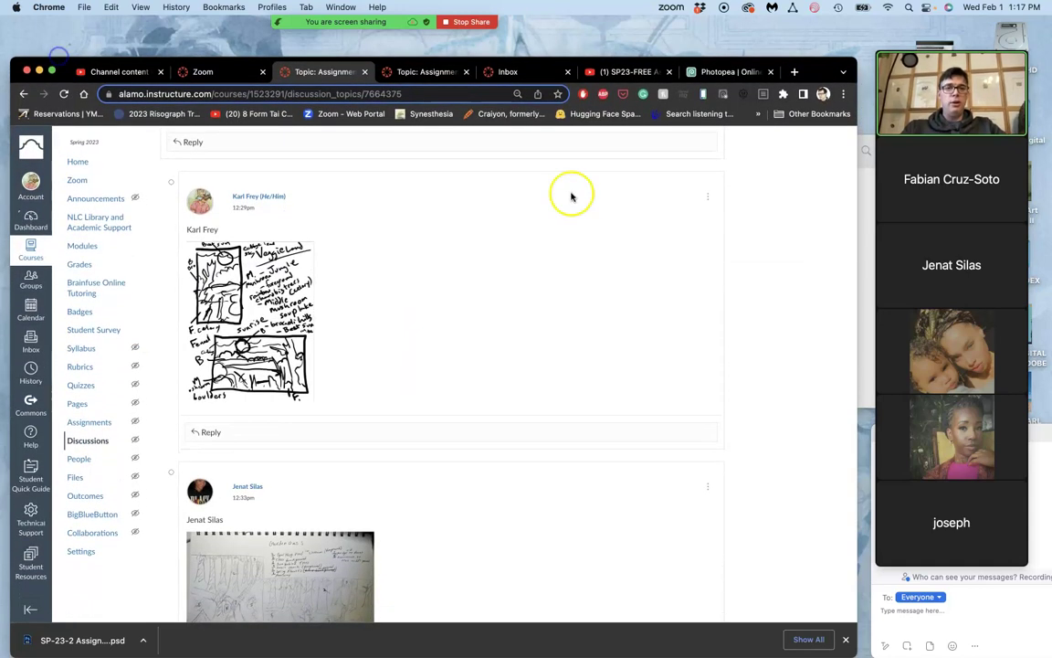
left_click(869, 238)
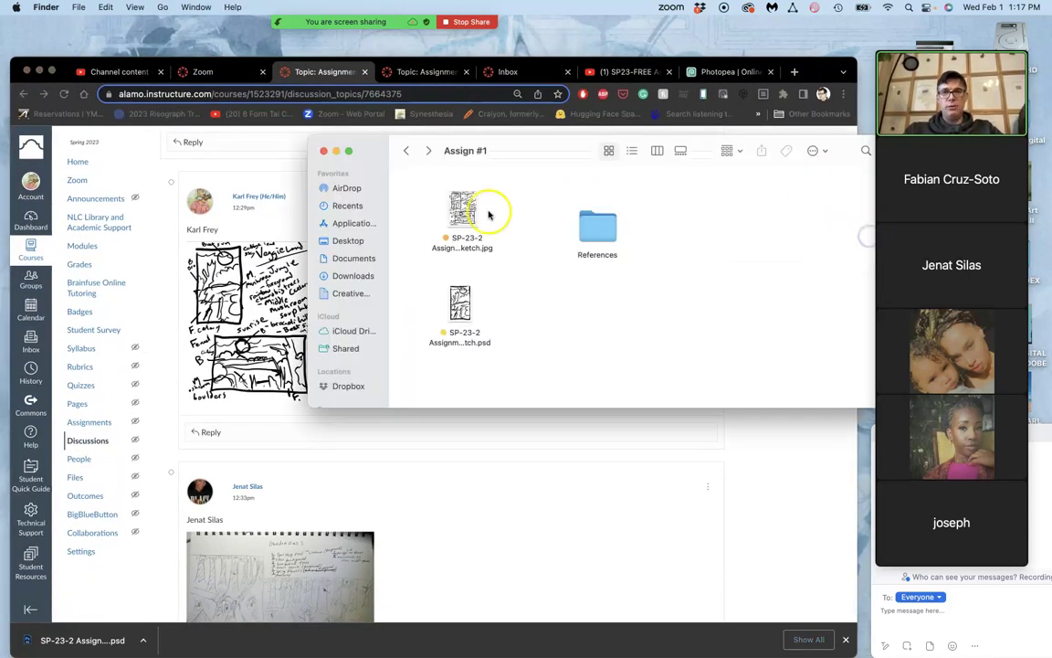
- Close the sketch's Photopea tab and load photopea.com fresh in a new tab
left_click(715, 71)
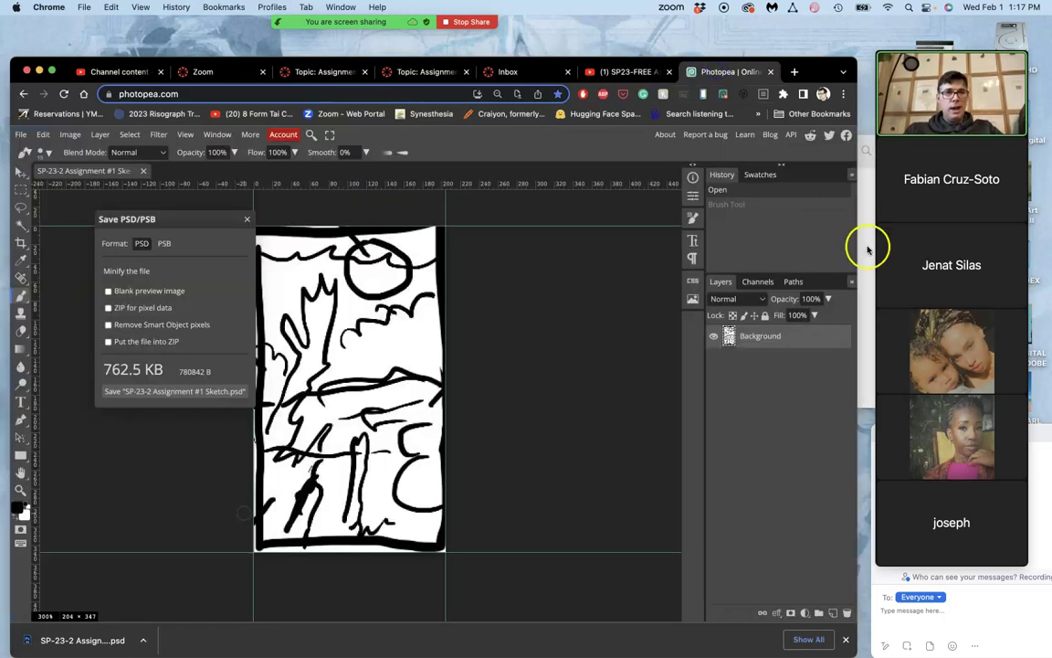
left_click(868, 246)
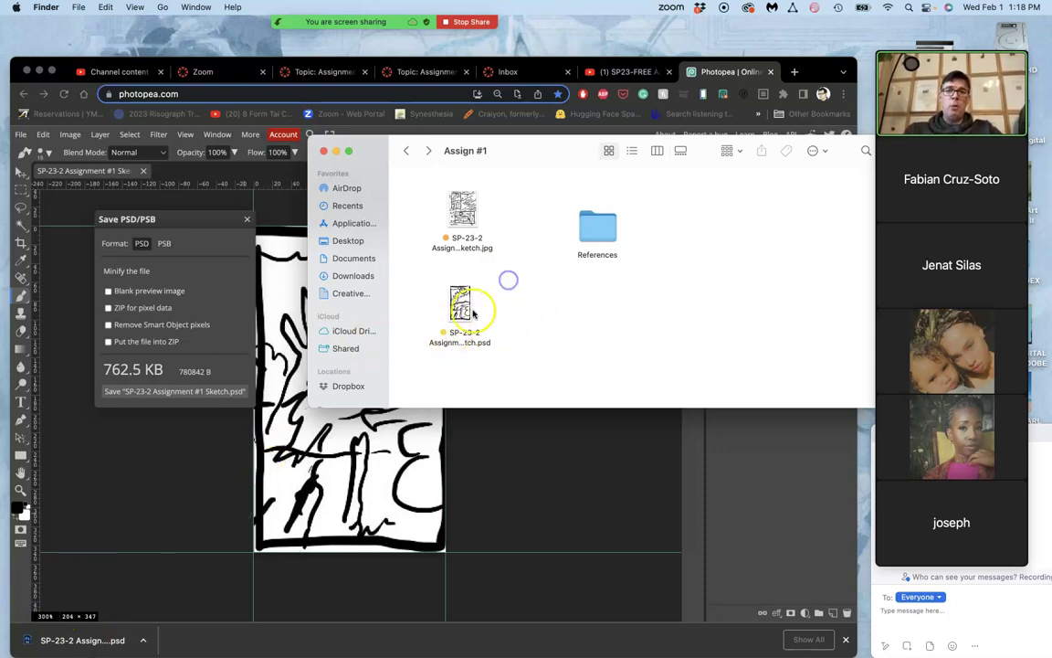
left_click(303, 363)
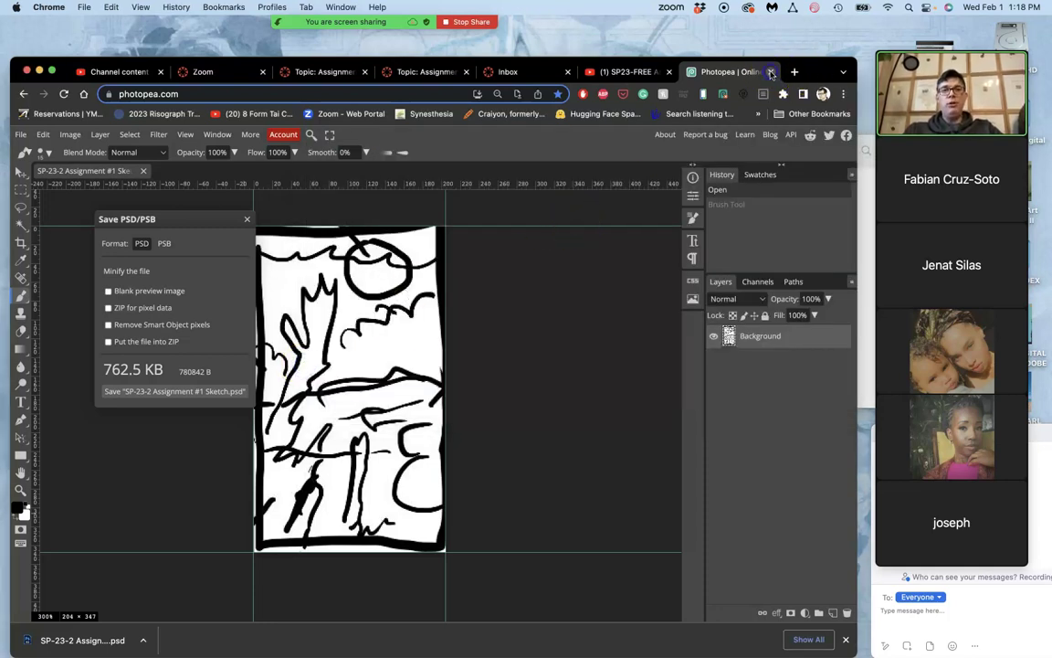
left_click(770, 72)
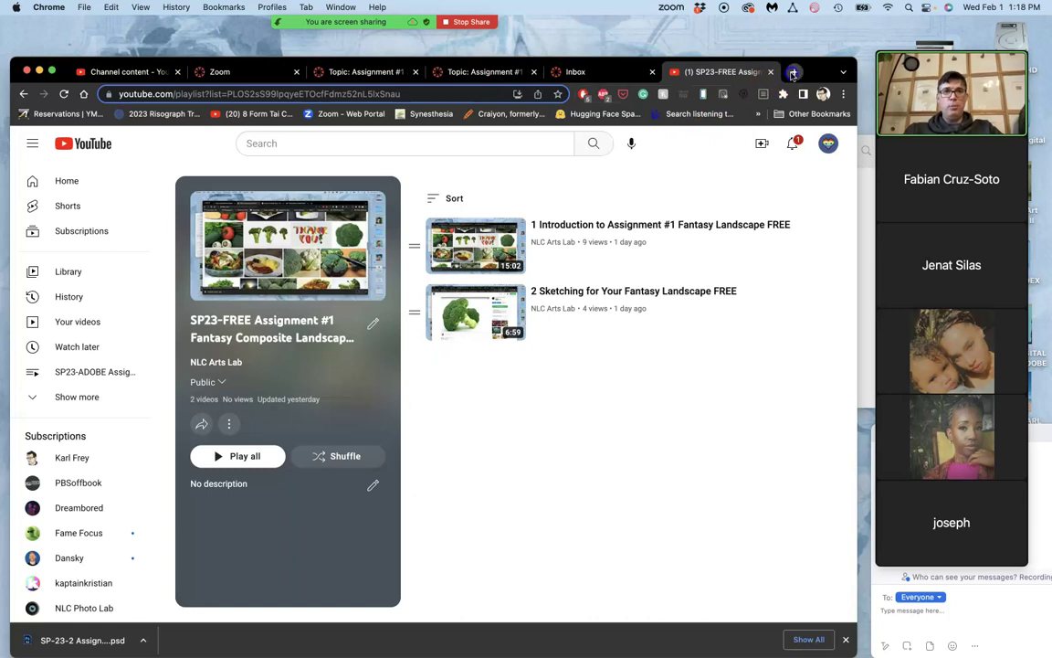
left_click(793, 72)
type("photopea.com")
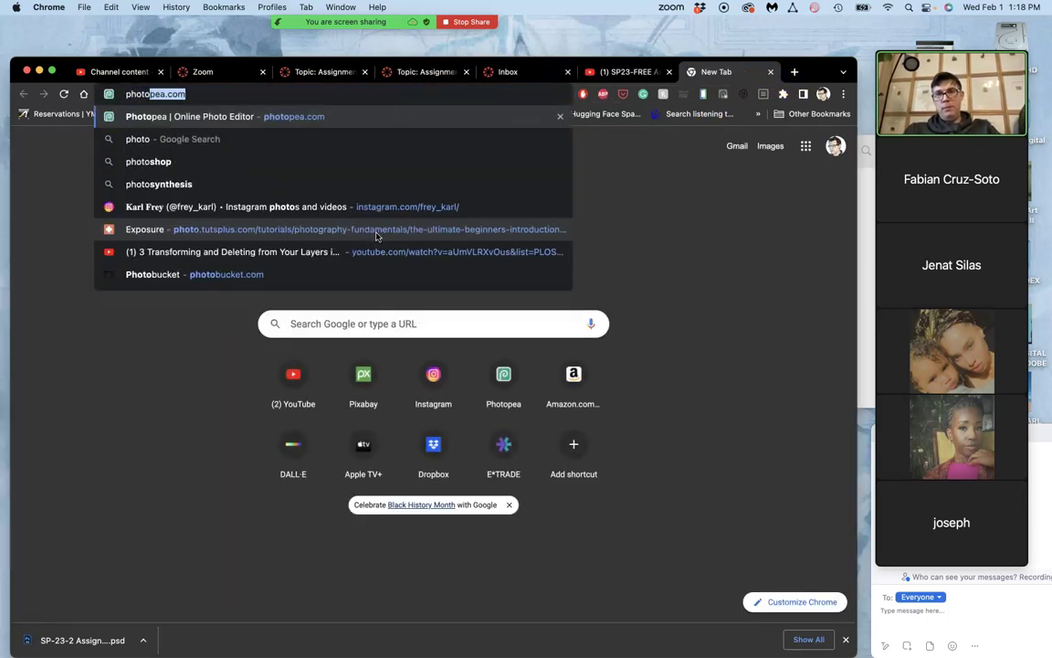
key("Return")
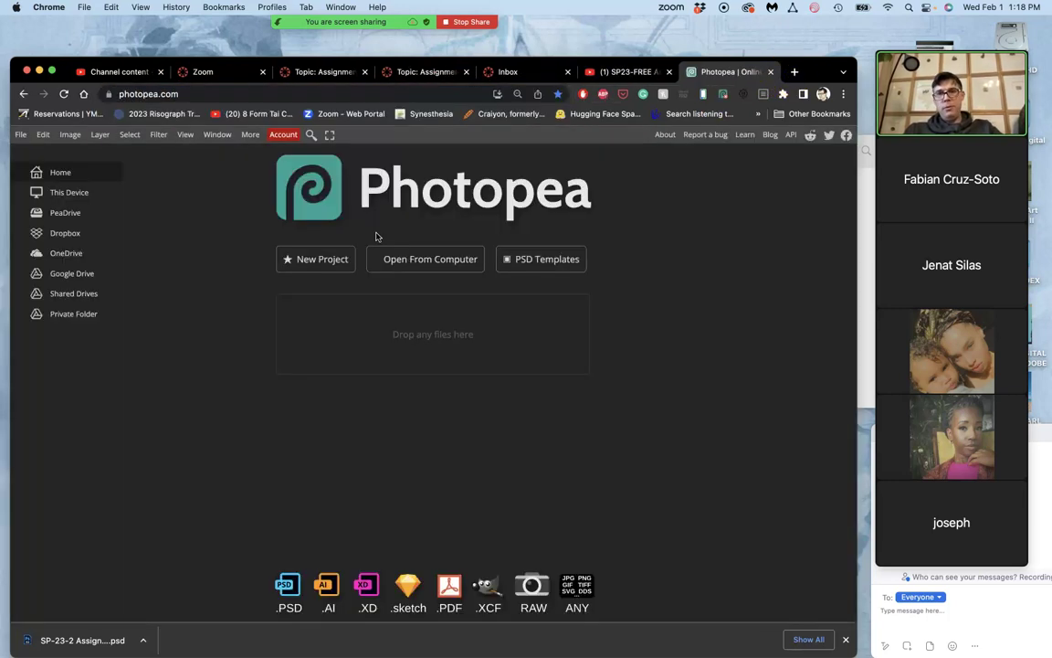
- Open the SP-23-2 sketch PSD in Photopea and scribble thick black brush strokes over it
left_click(868, 232)
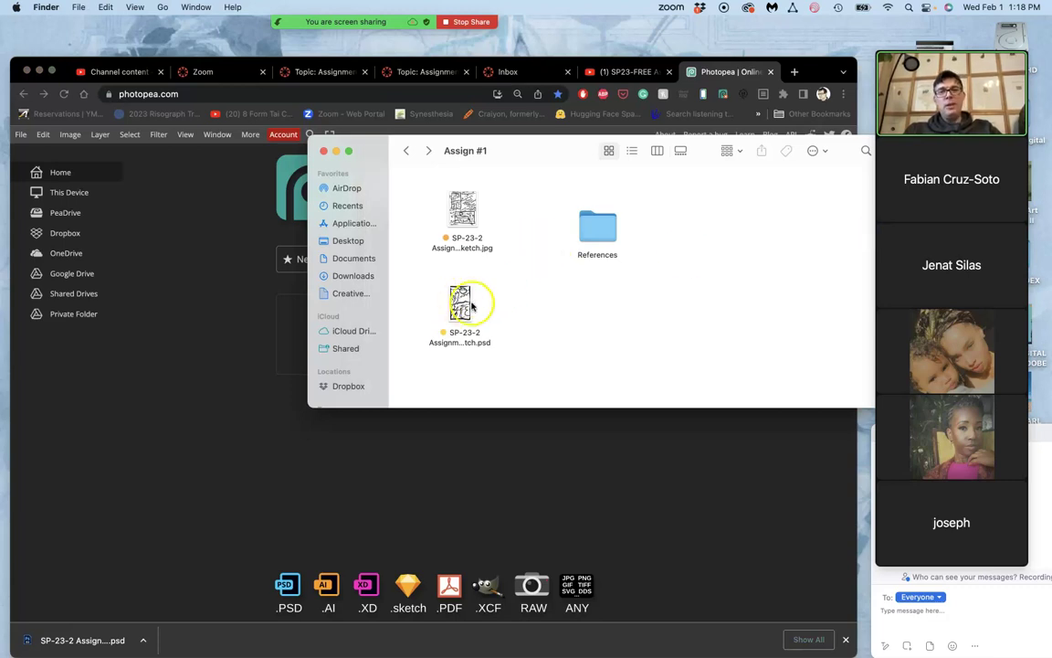
left_click_drag(455, 302, 292, 337)
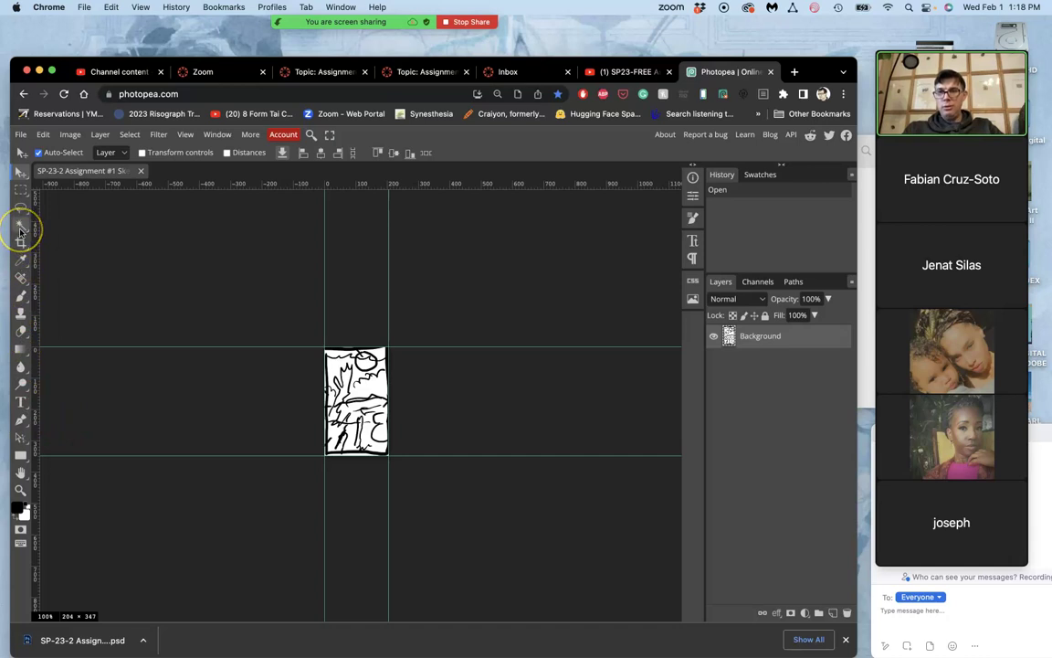
left_click(21, 294)
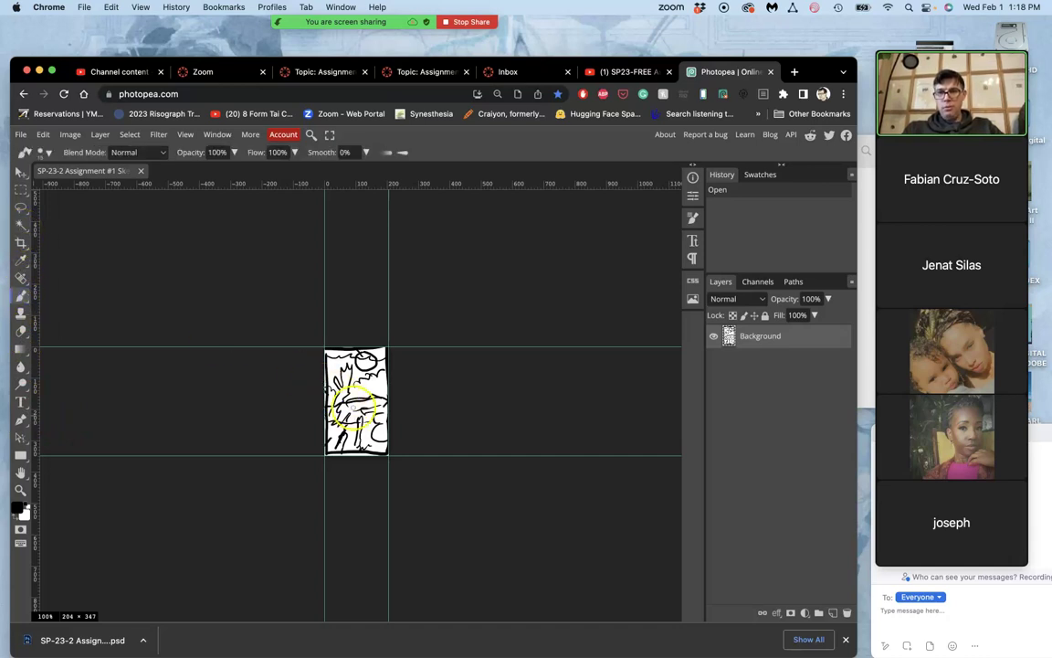
mouse_move(369, 419)
left_mouse_down()
mouse_move(338, 402)
mouse_move(394, 376)
left_mouse_up()
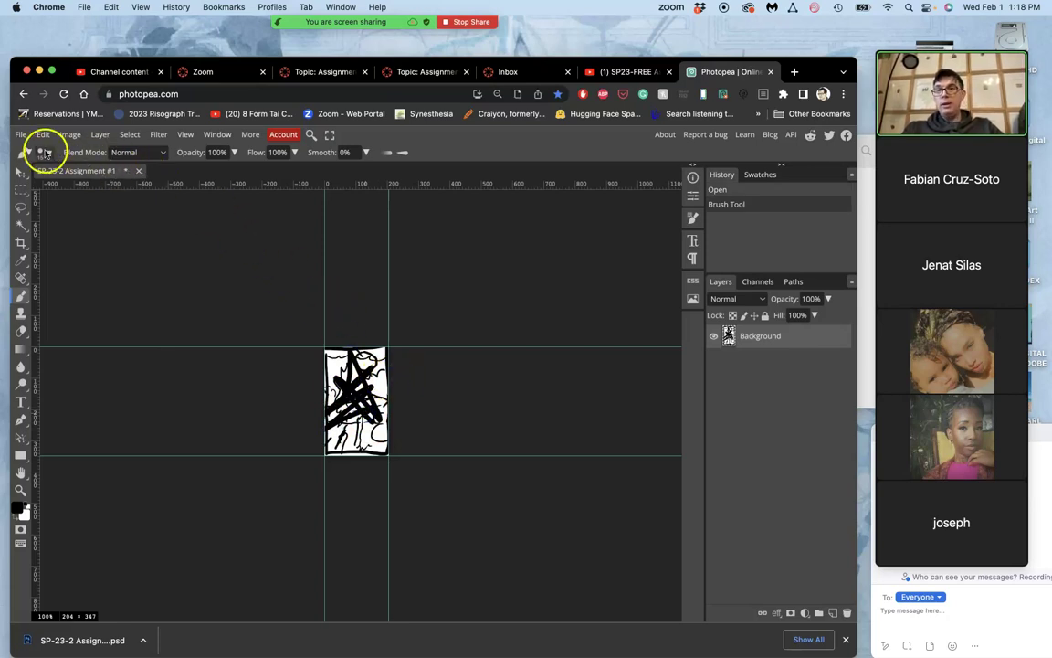
- Save the scribbled version over the SP-23-2 sketch PSD
left_click(42, 135)
left_click(20, 135)
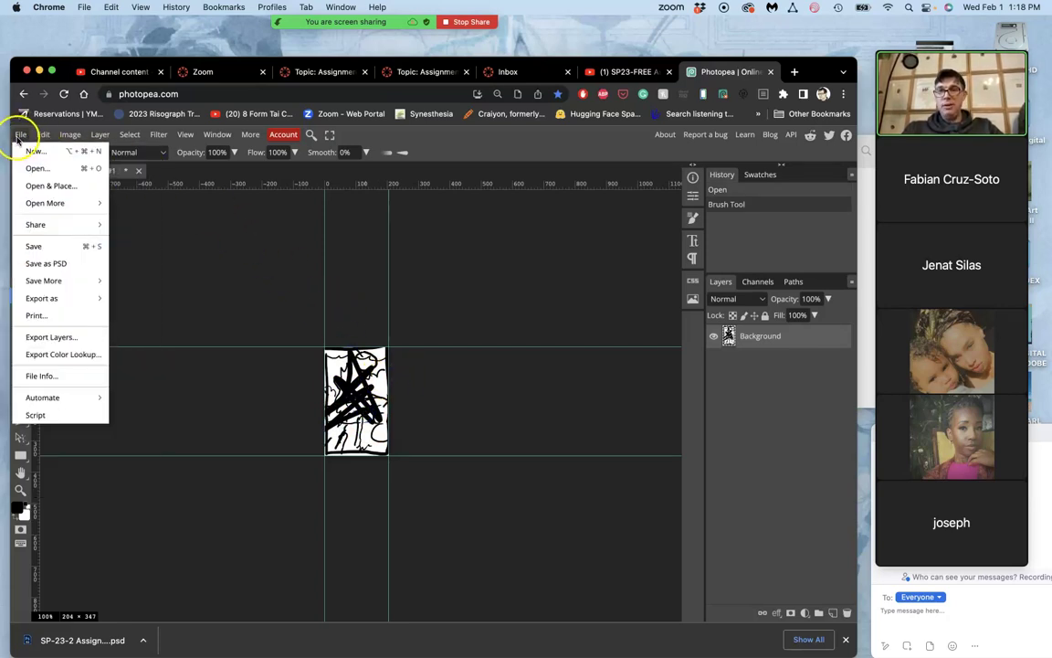
left_click(33, 247)
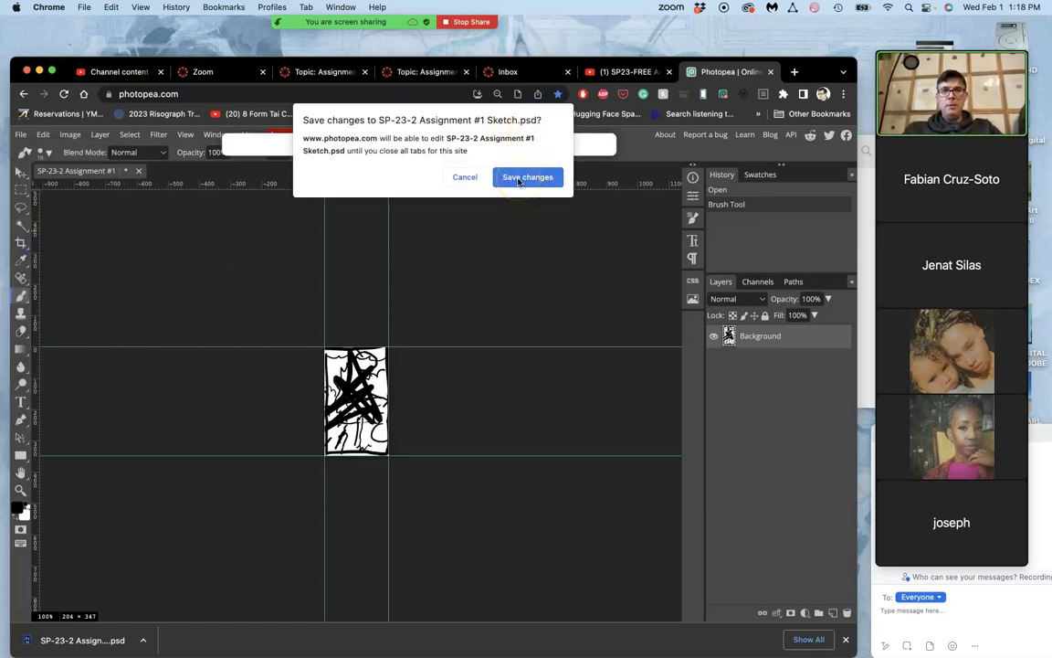
left_click(519, 178)
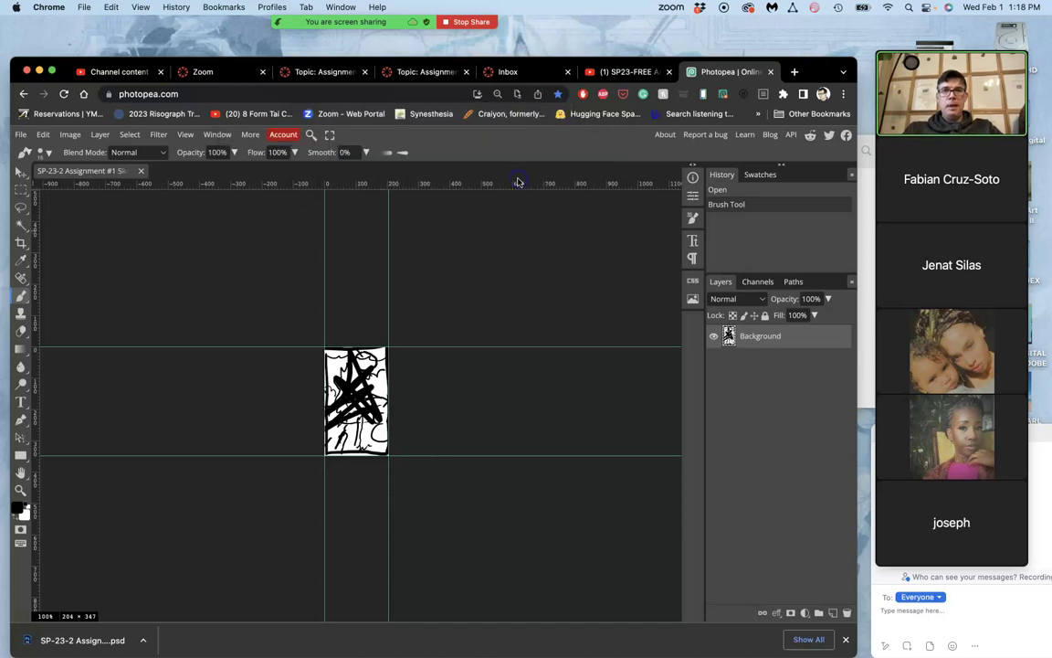
left_click(863, 296)
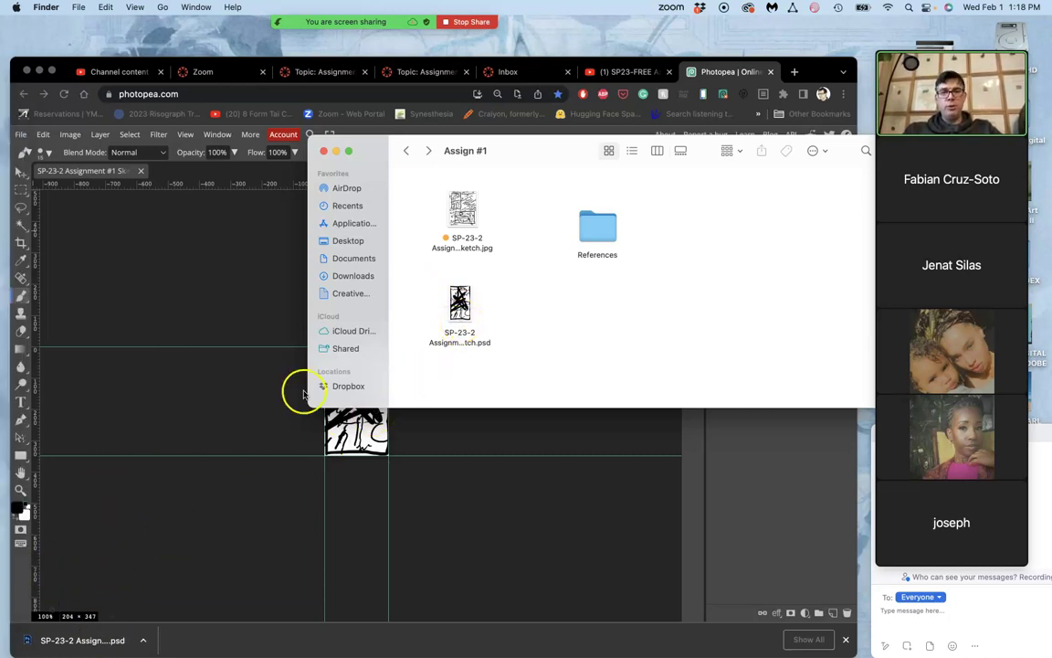
left_click(846, 639)
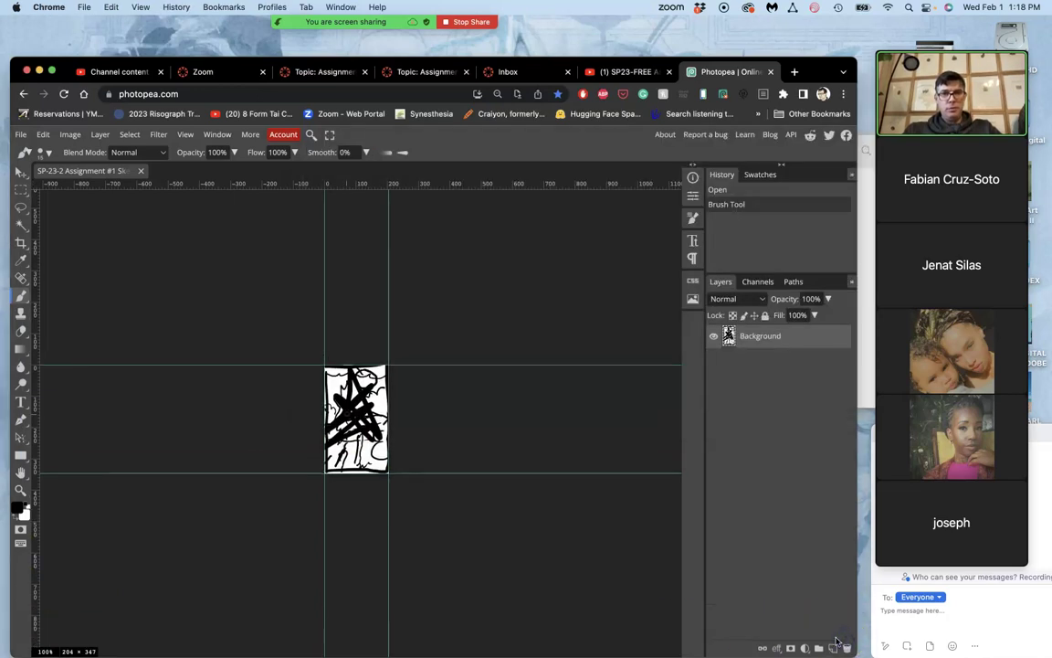
- Revert history to the Open state to remove the scribbles, zoomed to 300%
left_click(722, 191)
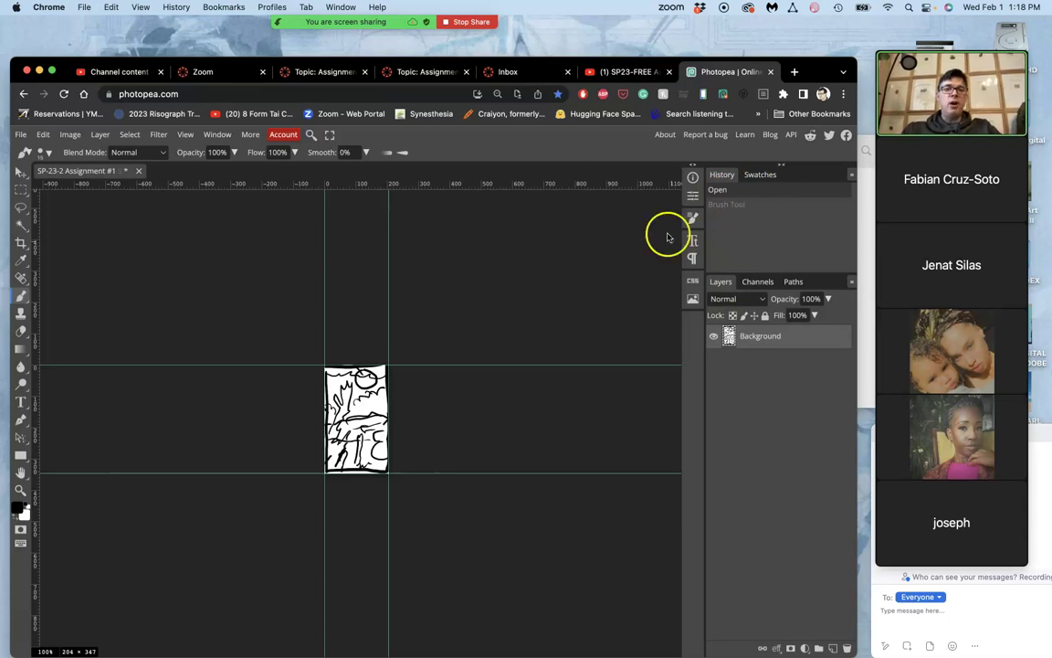
key("super+equal")
key("super+equal")
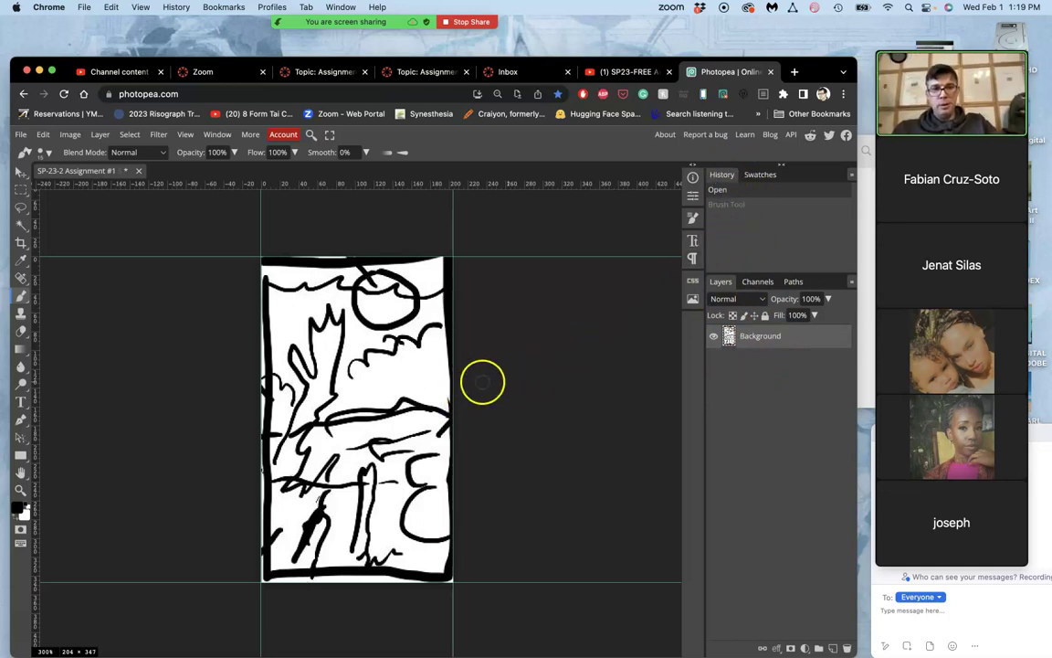
left_click(719, 192)
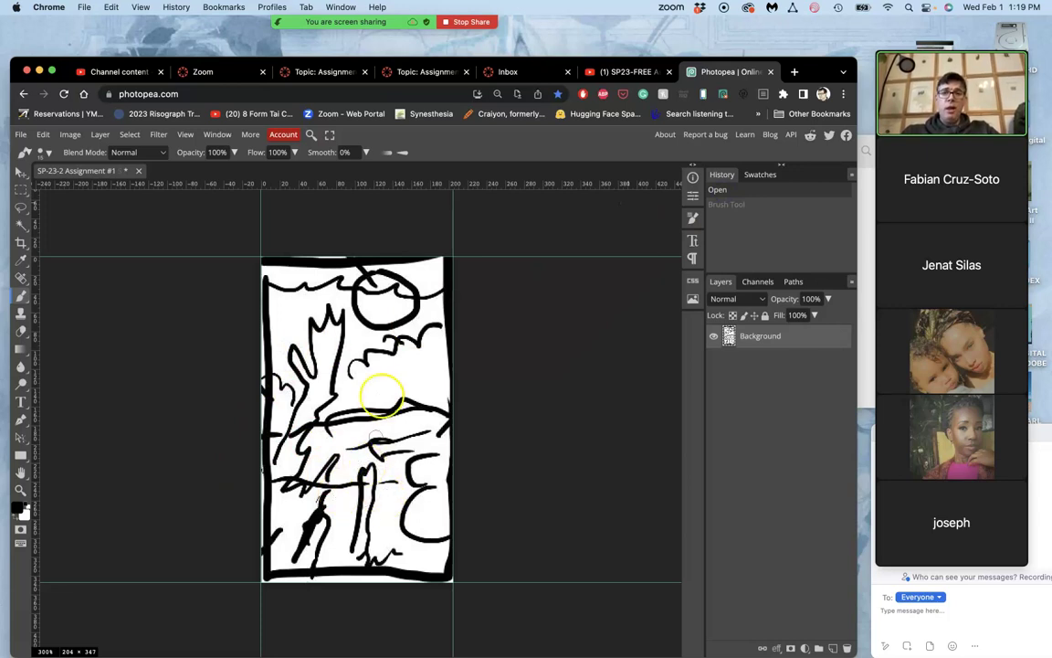
- View the sketch JPG in Preview, close it, and return to the sketch in Photopea
left_click(866, 308)
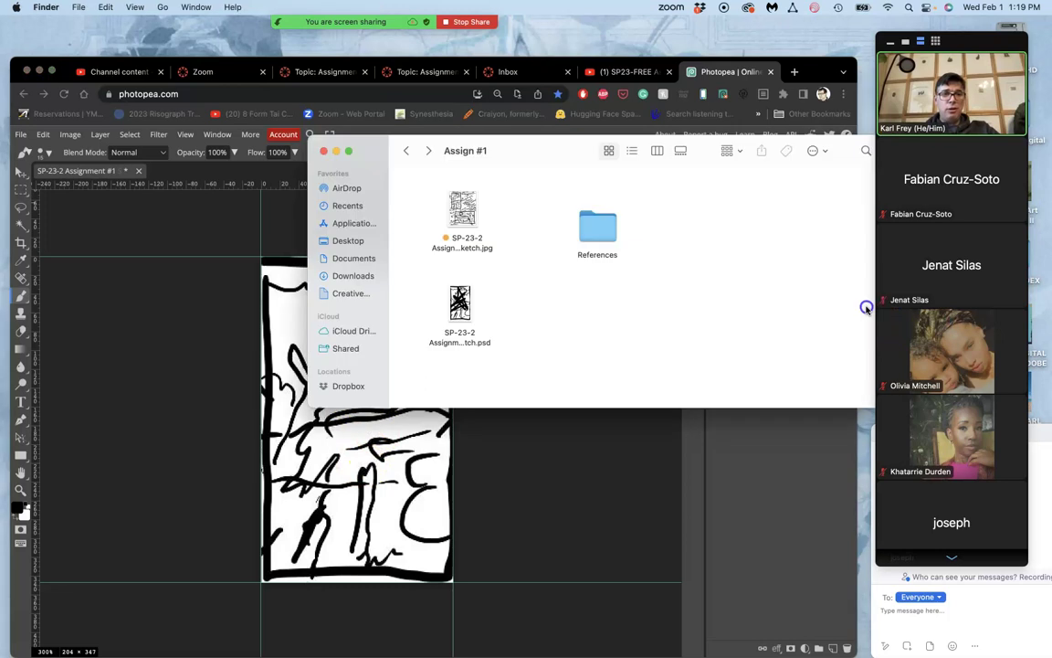
double_click(462, 209)
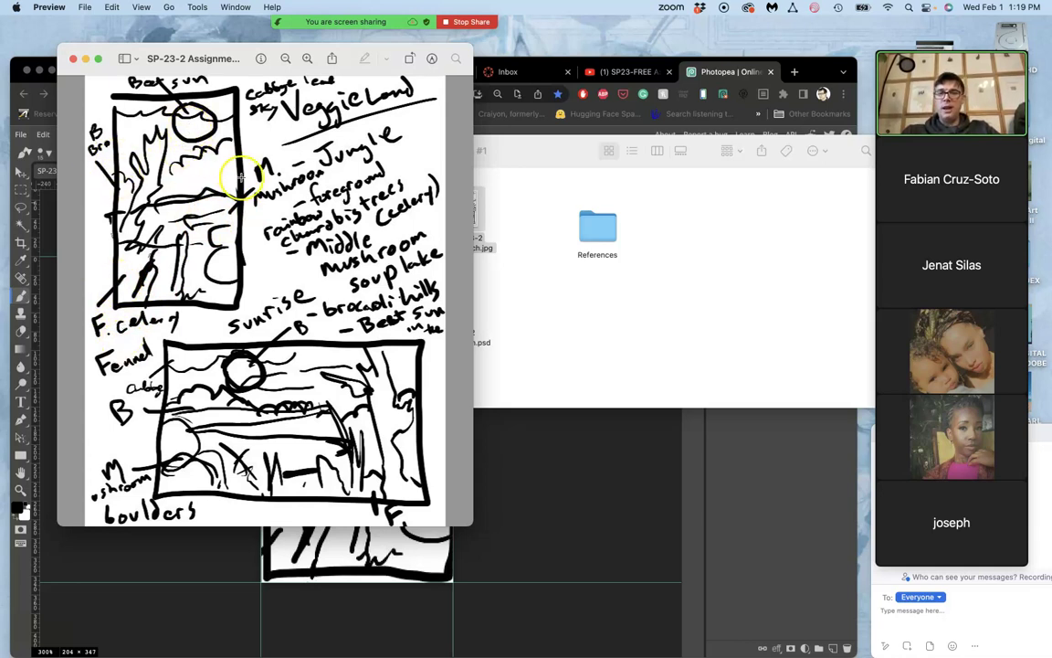
left_click(73, 59)
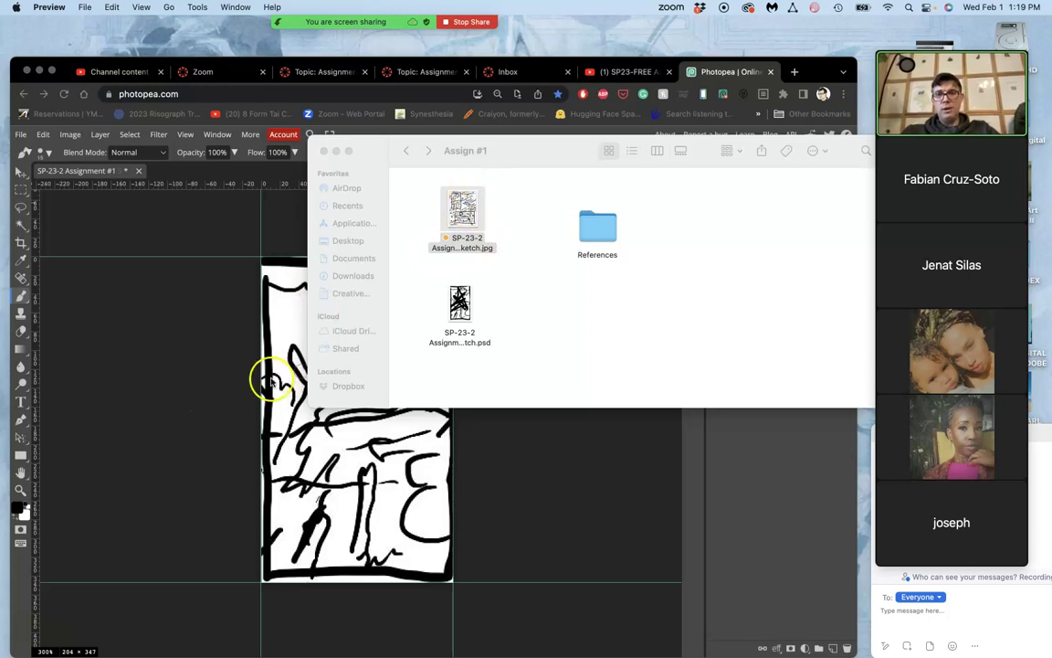
left_click(232, 392)
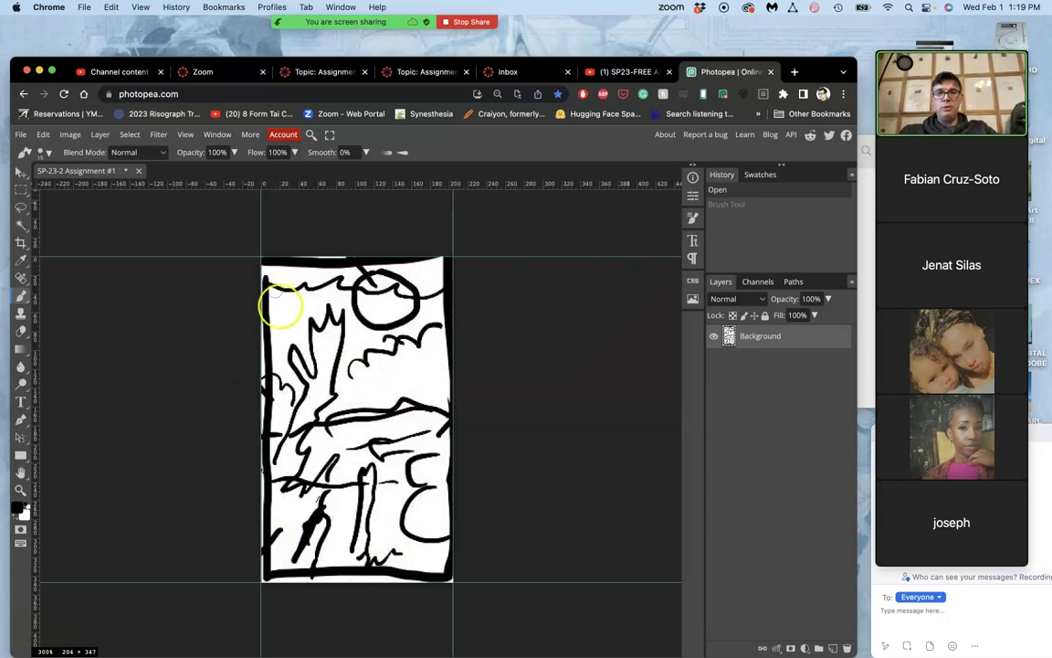
scroll(359, 450, "down", 2)
scroll(359, 450, "right", 1)
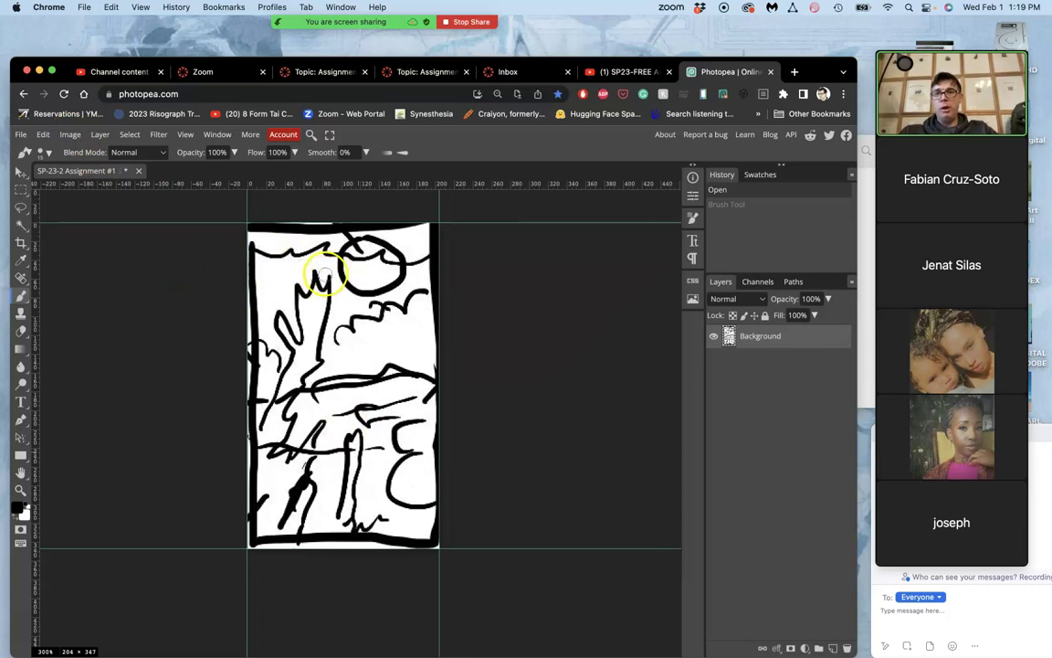
- Resample the image to 8 inches wide at 350 DPI, giving 2800 × 4762 pixels
left_click(71, 134)
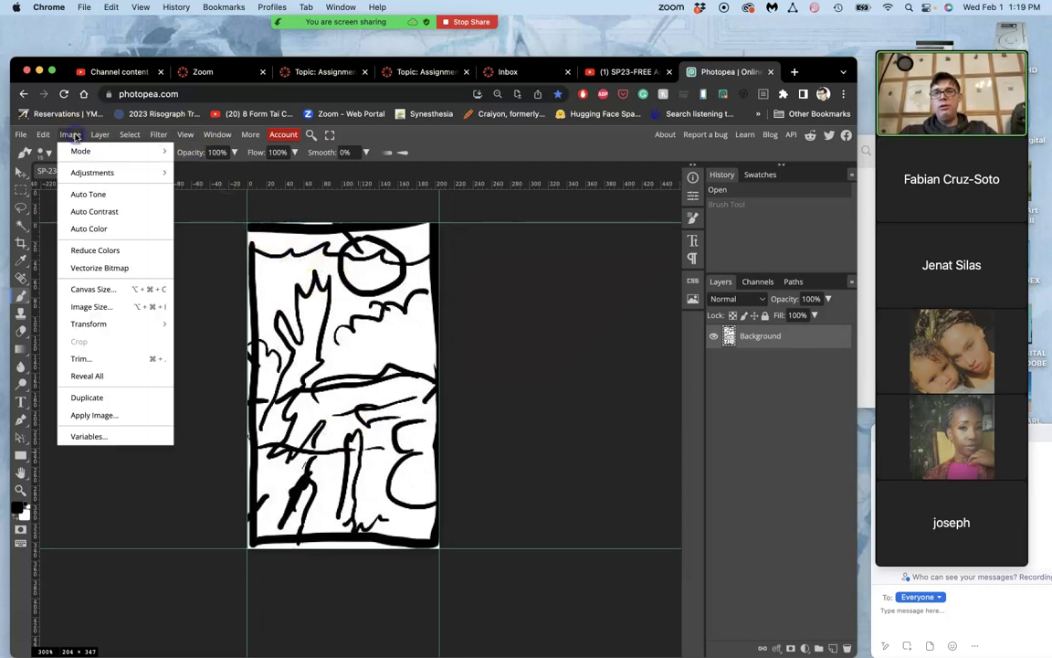
left_click(90, 306)
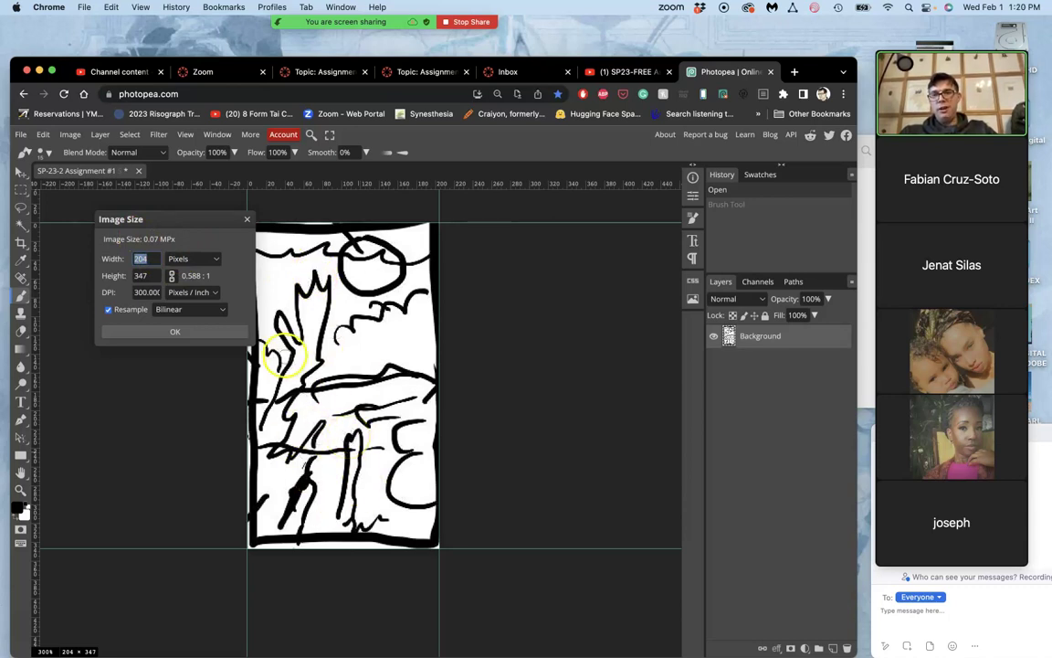
left_click(202, 260)
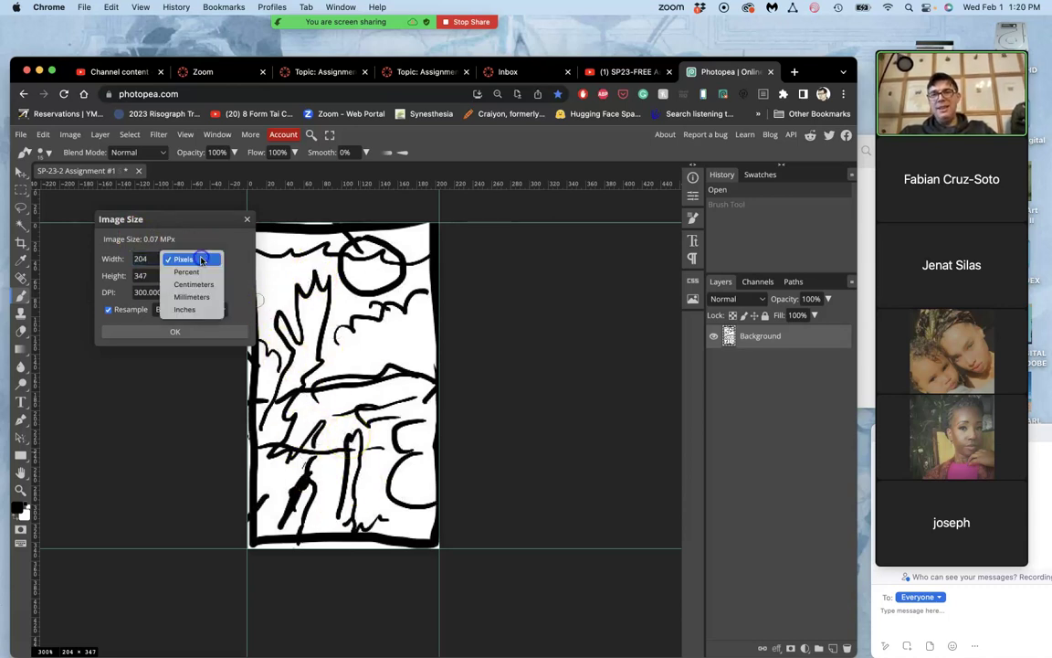
left_click(194, 312)
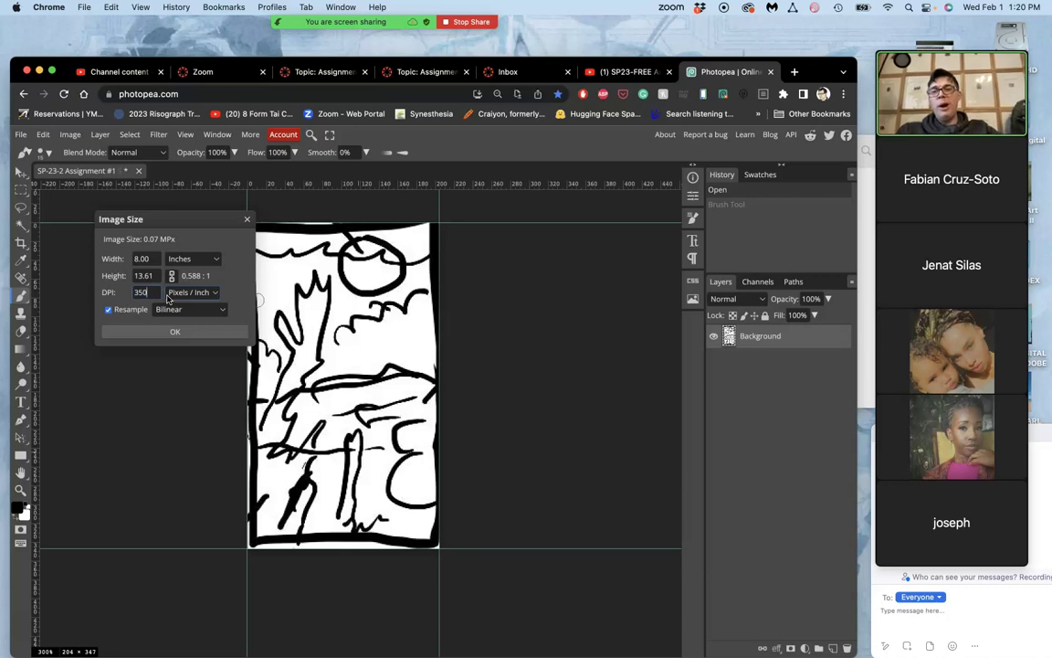
left_click(211, 331)
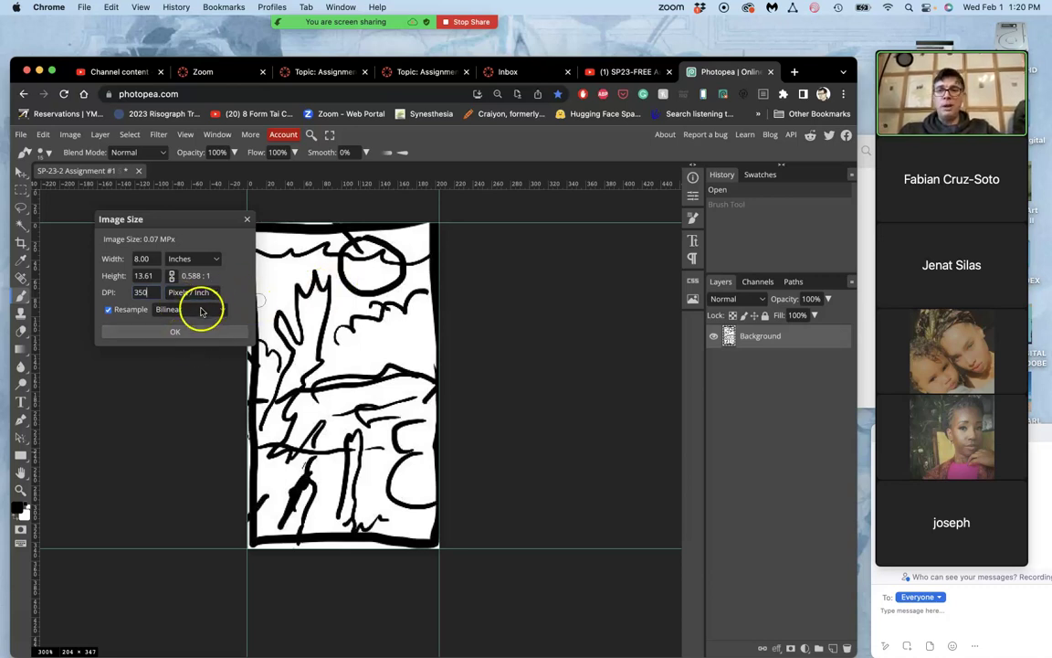
left_click(177, 335)
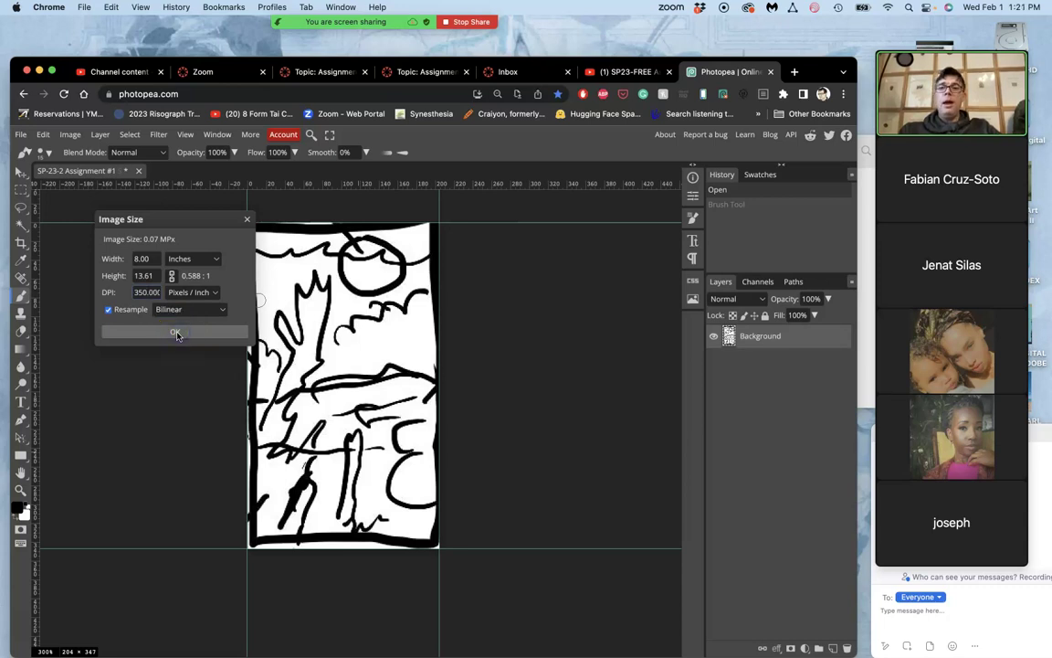
left_click(177, 334)
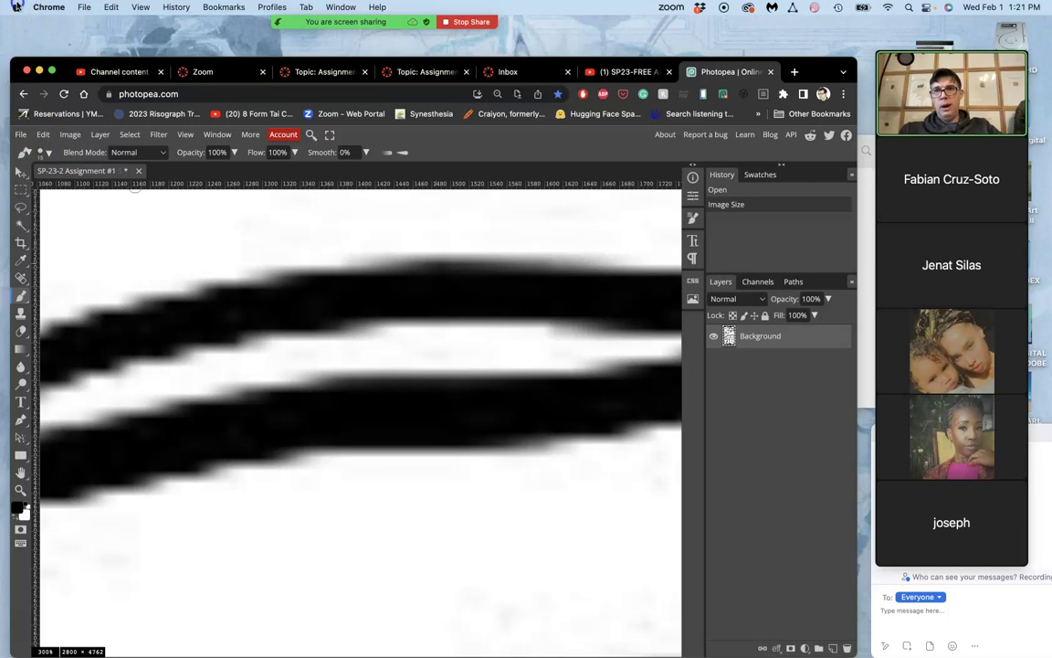
left_click(16, 6)
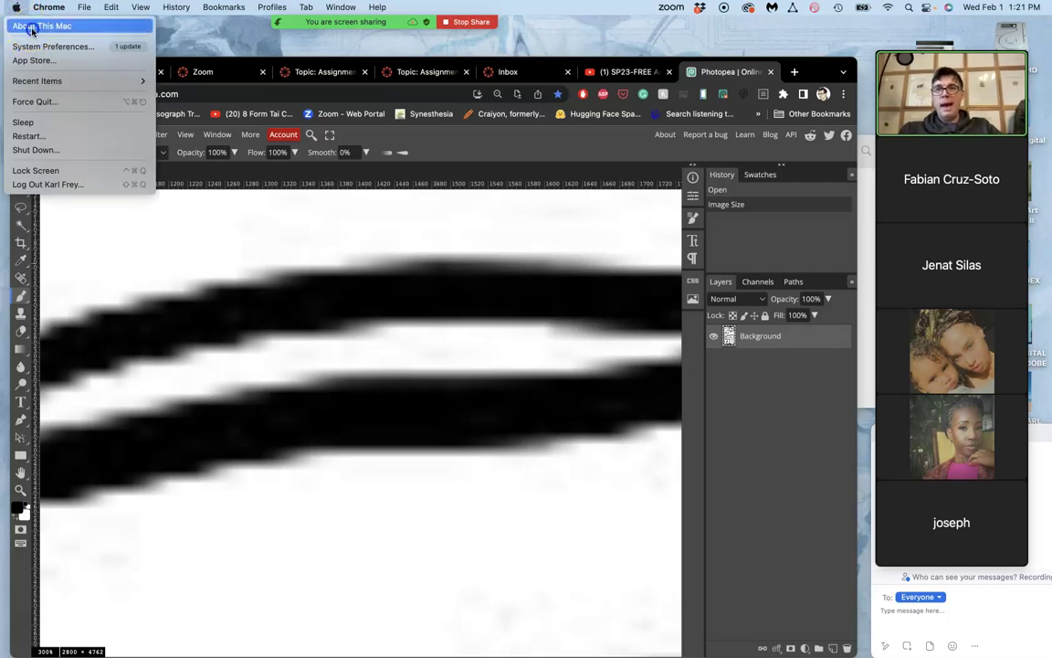
- Close the About This Mac window and hide Preview from the Dock, revealing the Photopea sketch
left_click(32, 28)
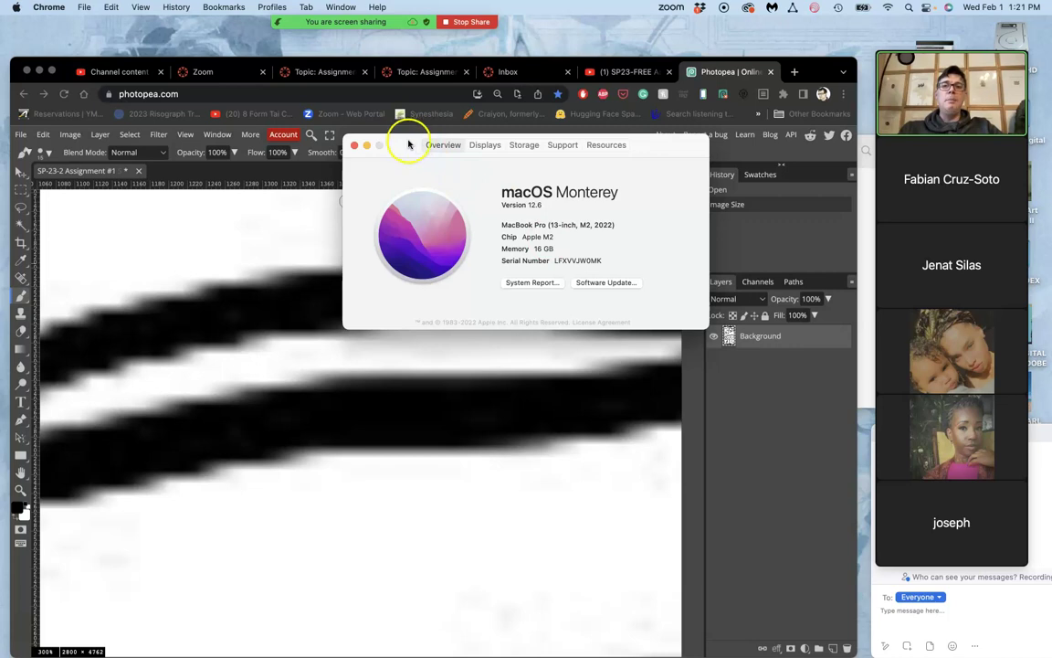
left_click(355, 145)
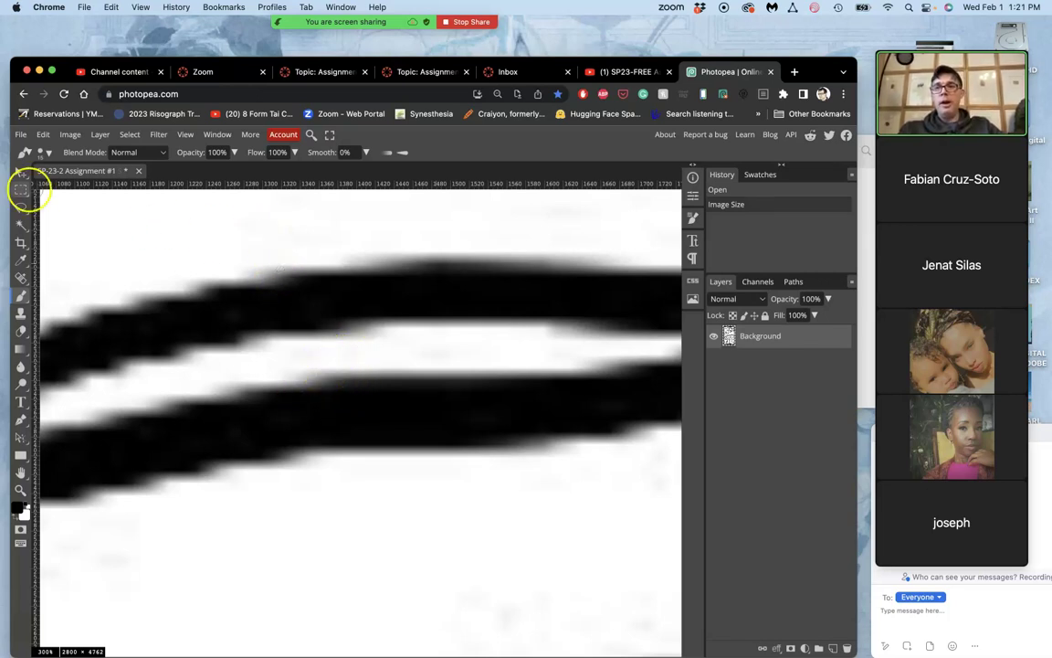
mouse_move(4, 187)
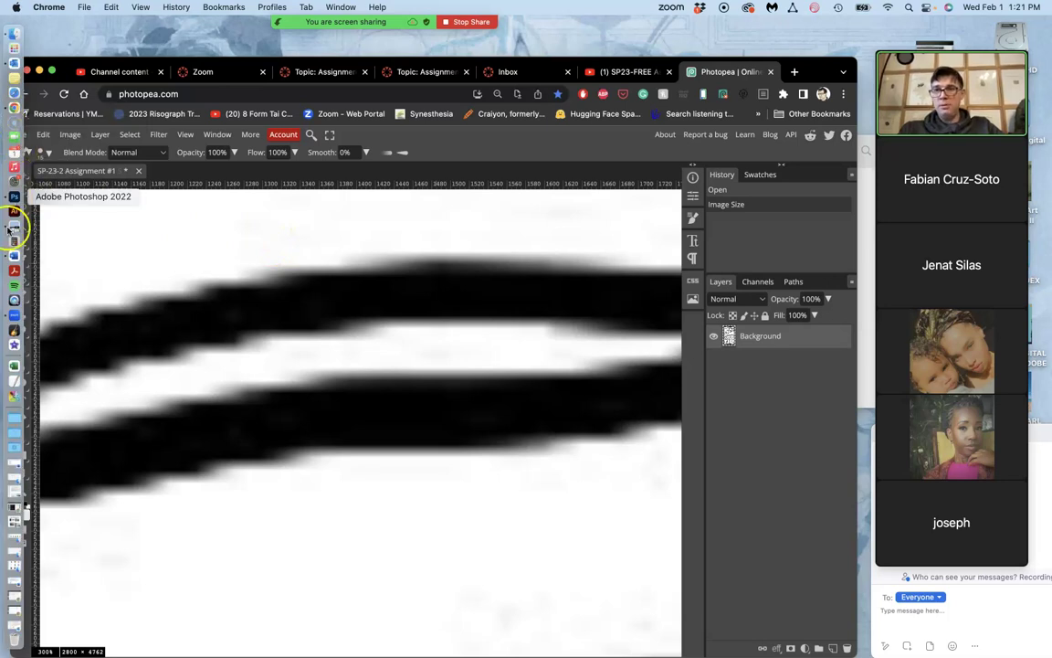
right_click(13, 212)
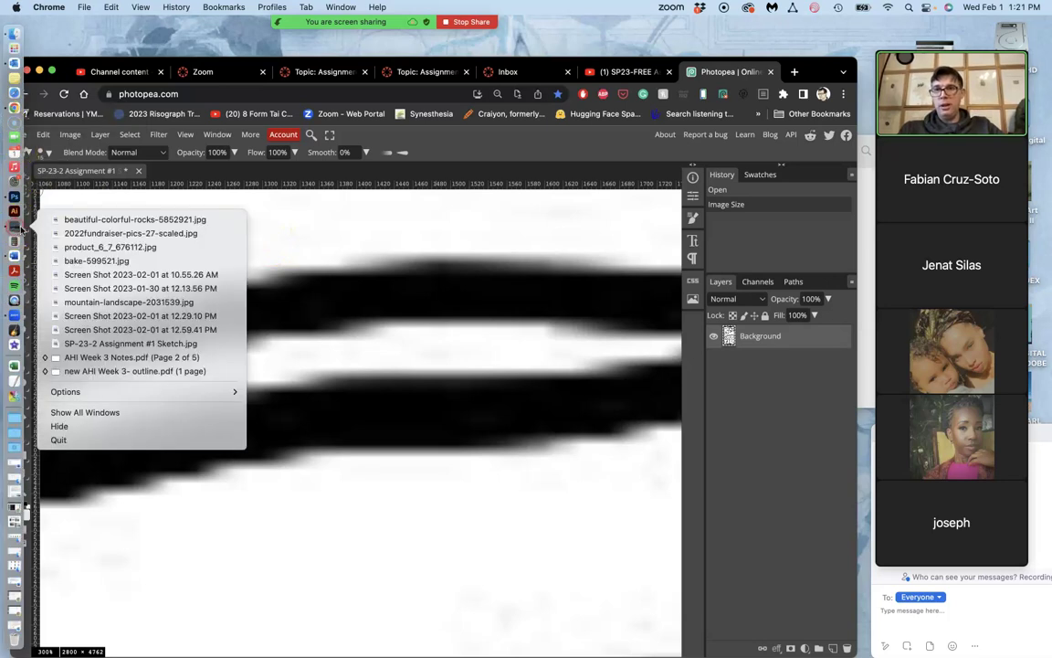
left_click(92, 426)
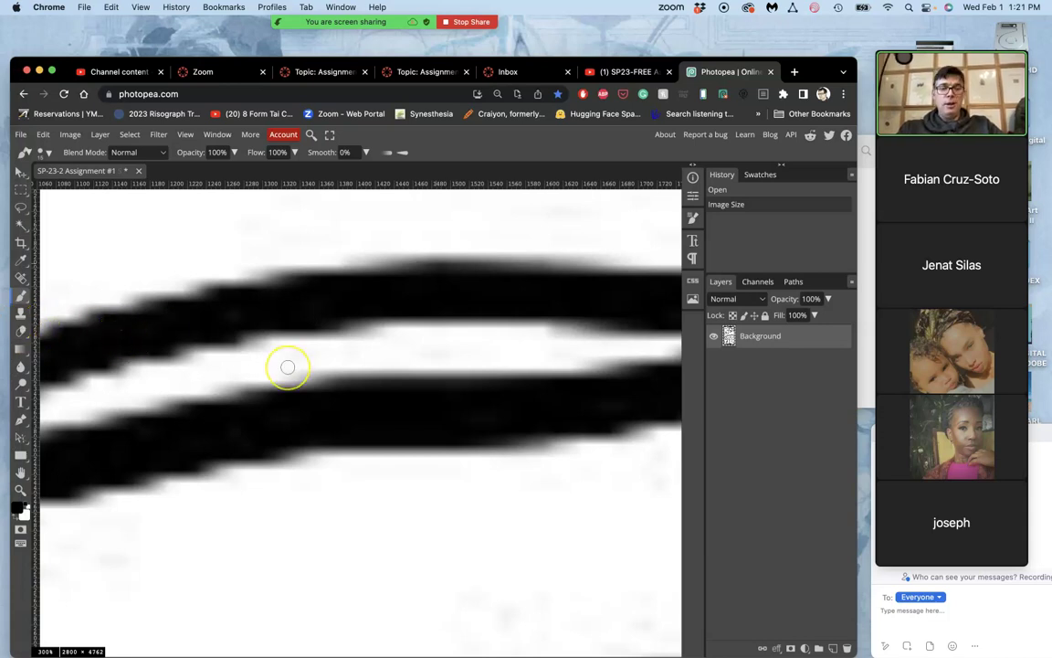
- Zoom out and set the image size to 8 inches wide at 350 DPI, keeping 2800 × 4762 pixels
scroll(286, 365, "down", 10)
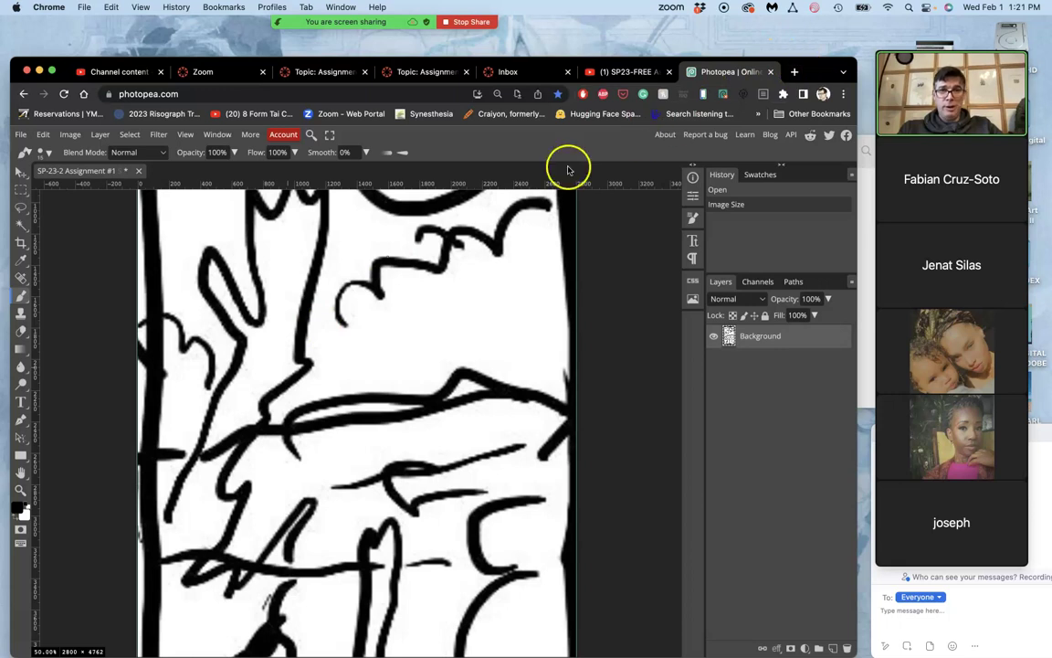
scroll(472, 311, "down", 2)
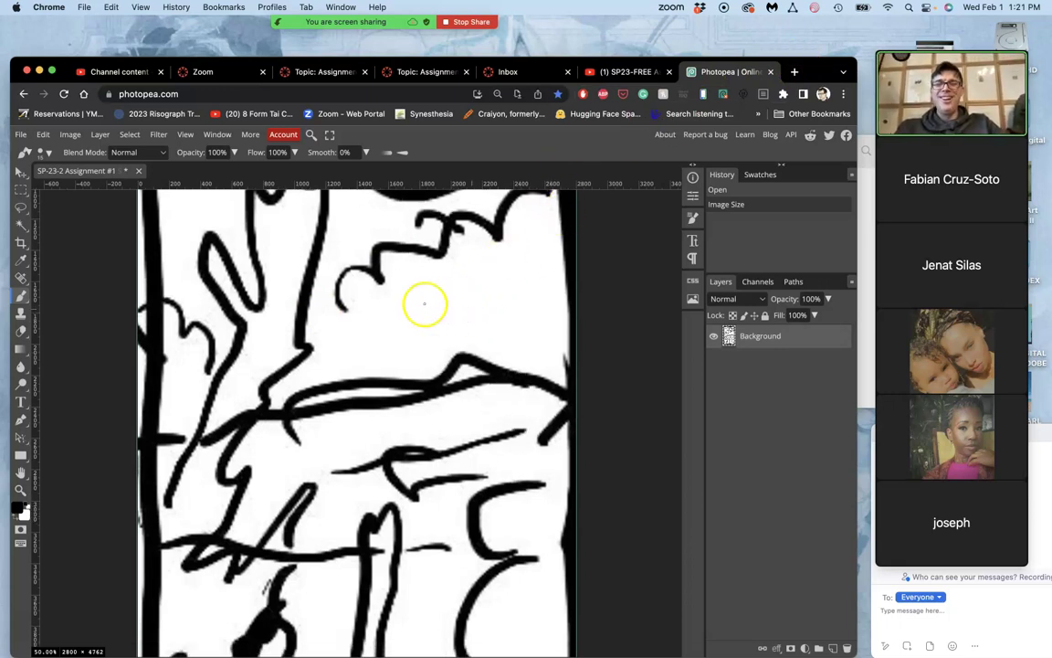
scroll(423, 305, "down", 5)
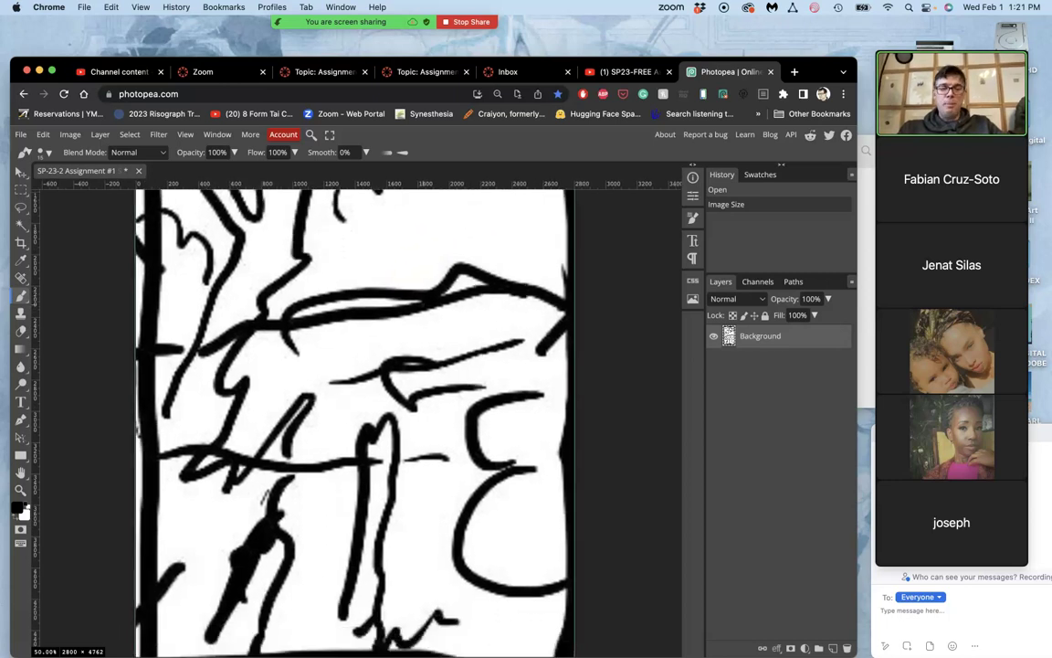
scroll(430, 228, "down", 2)
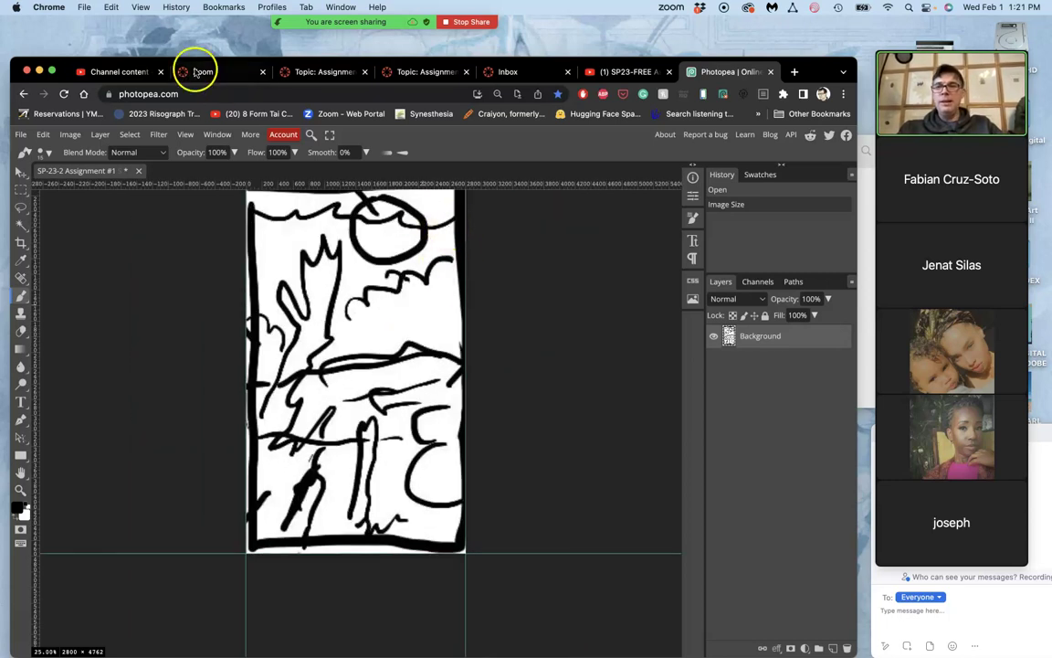
left_click(68, 135)
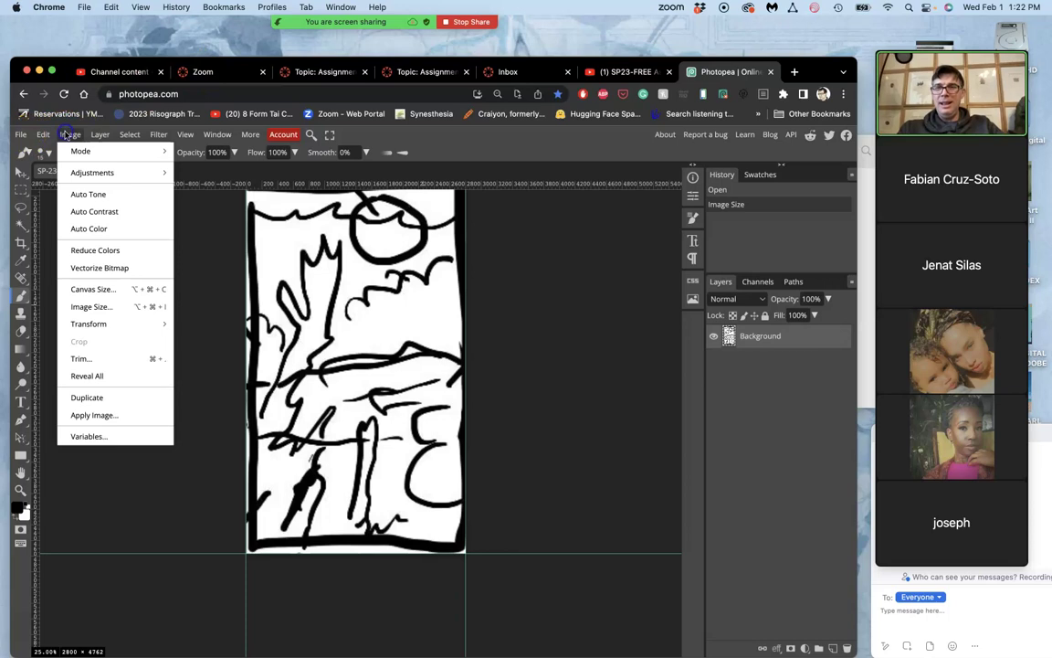
left_click(81, 307)
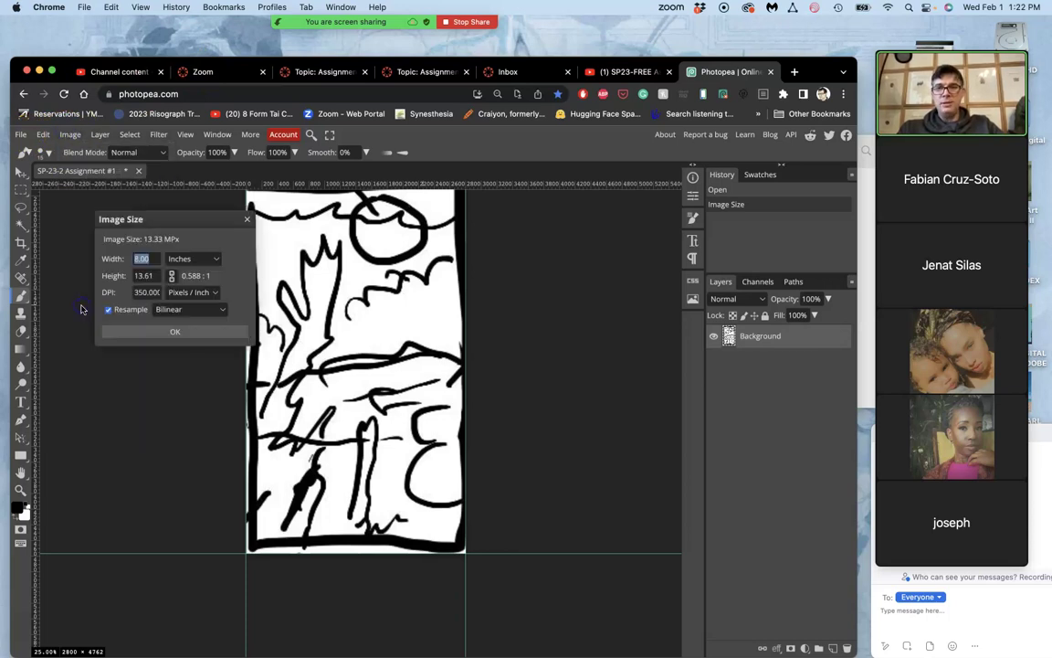
left_click(163, 332)
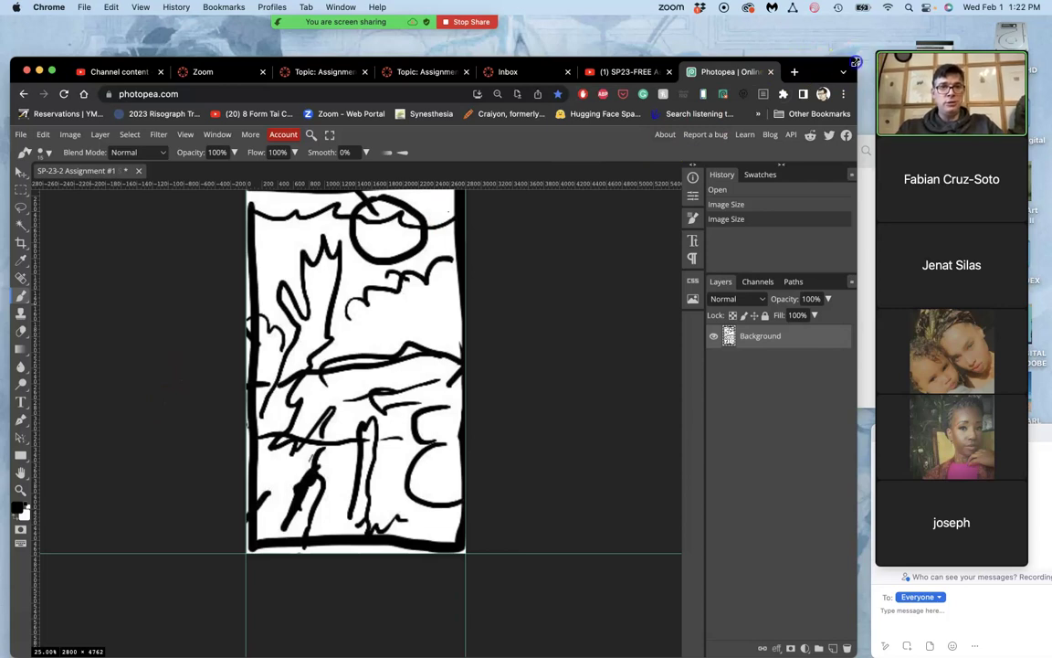
- Widen the browser window and reapply the 8 × 13.61-inch, 350 DPI image size
left_click_drag(856, 61, 872, 62)
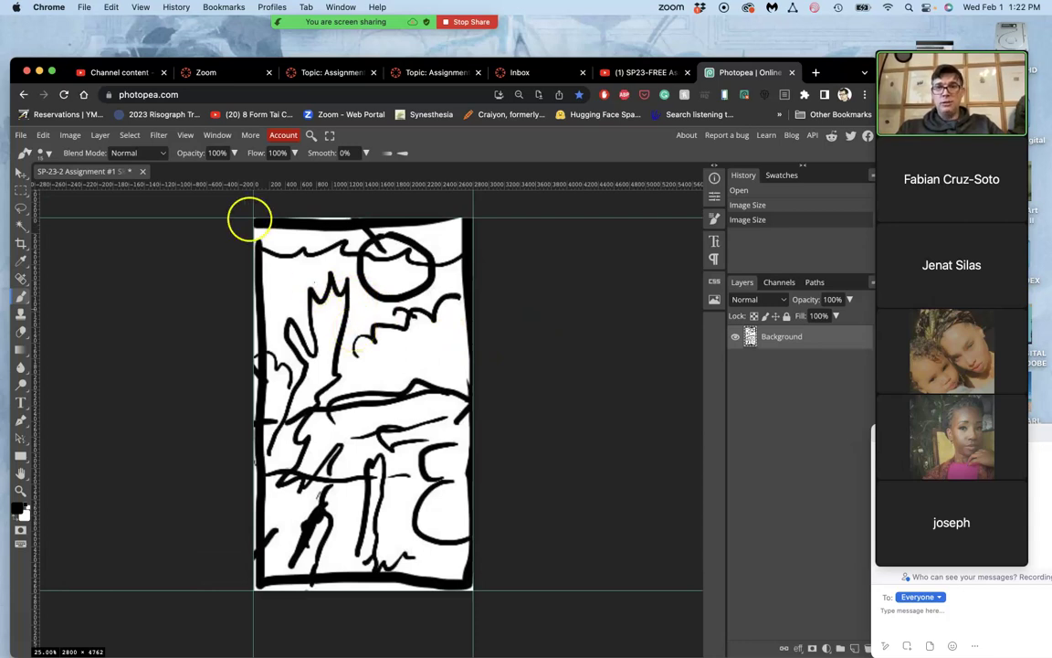
left_click(70, 135)
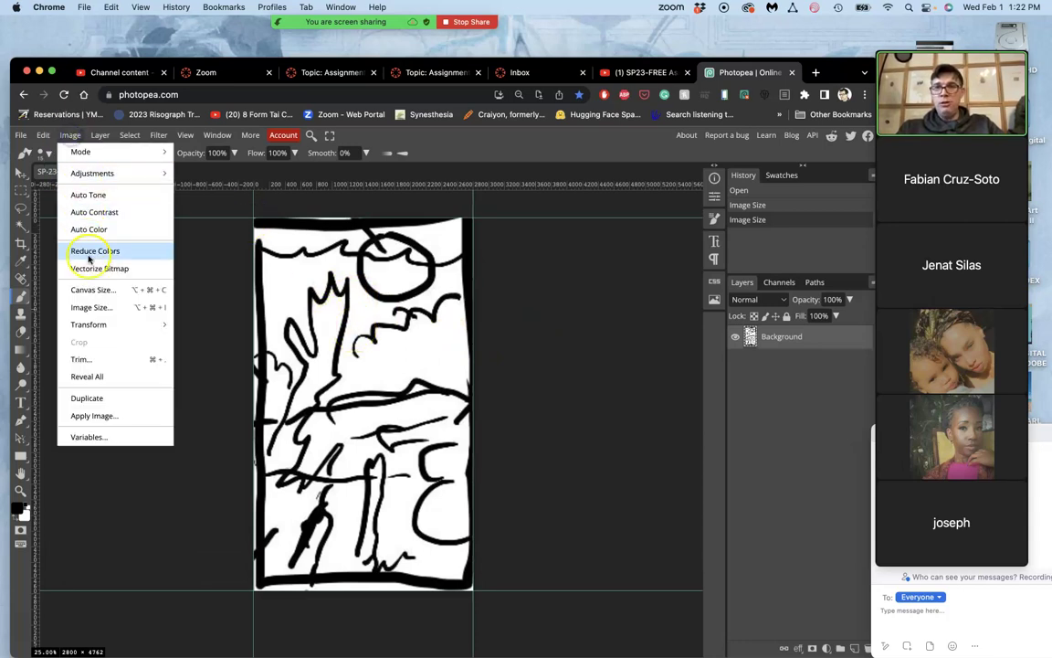
left_click(87, 307)
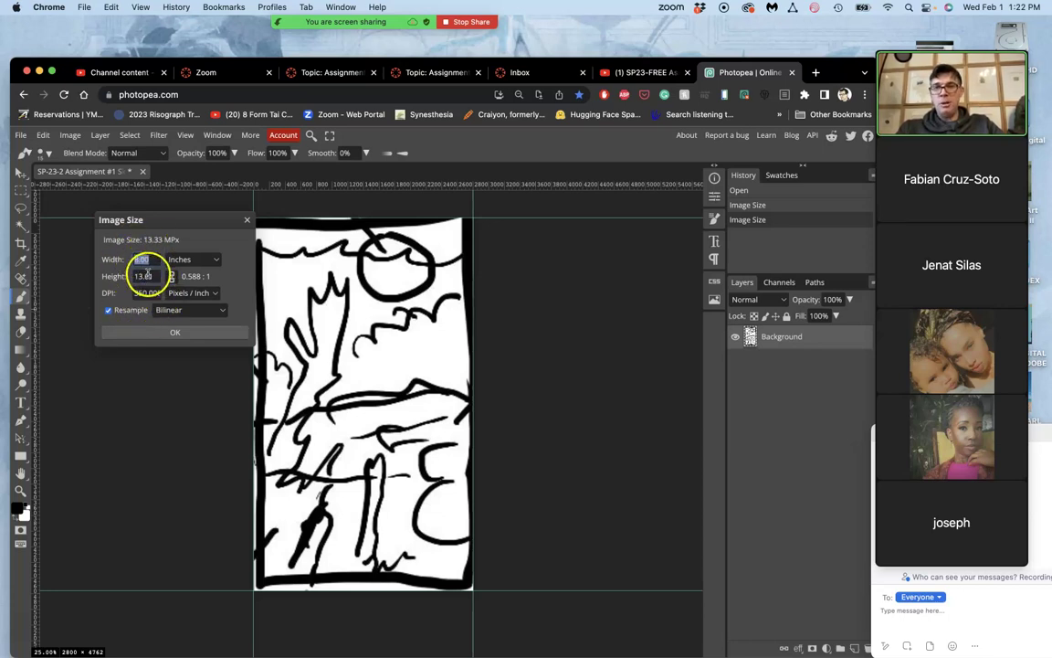
left_click(180, 334)
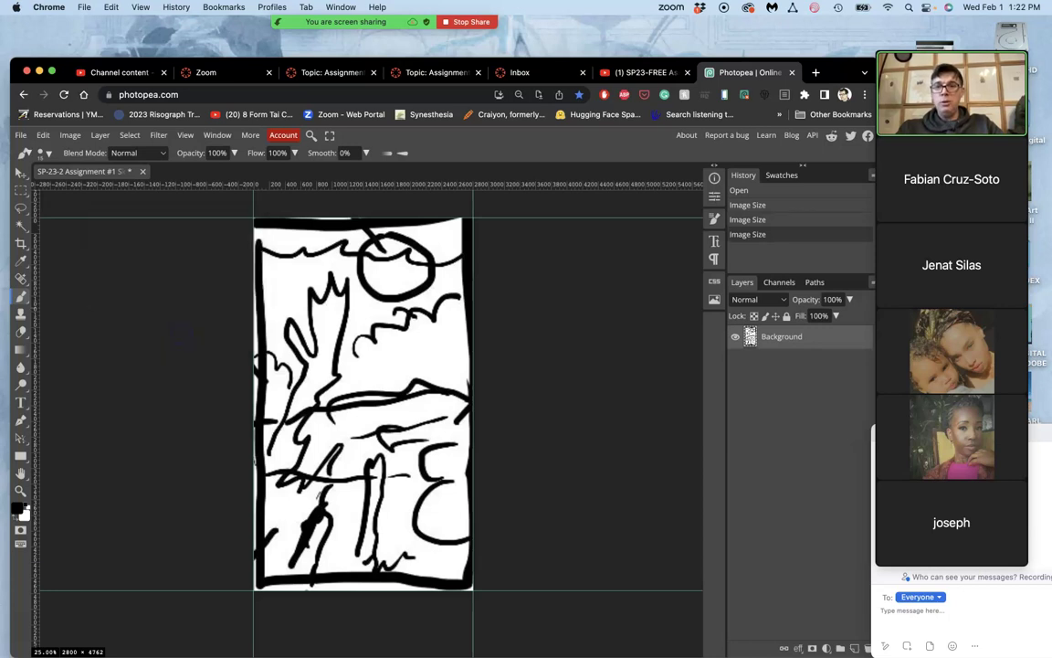
left_click(22, 136)
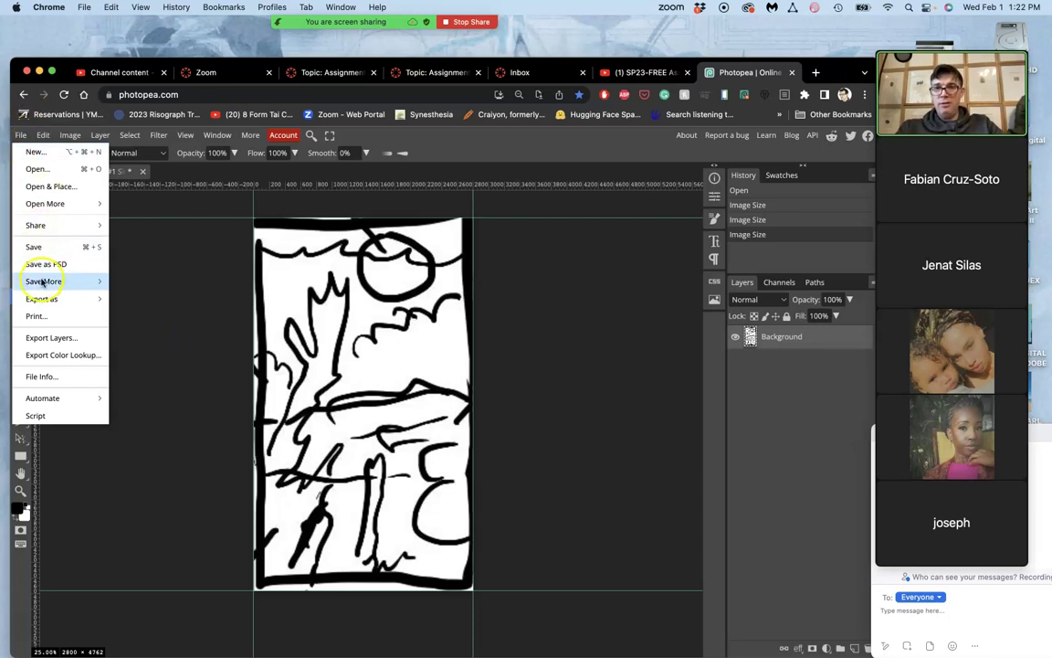
- Open the Save PSD/PSB options and dismiss them without saving
mouse_move(53, 281)
left_click(133, 299)
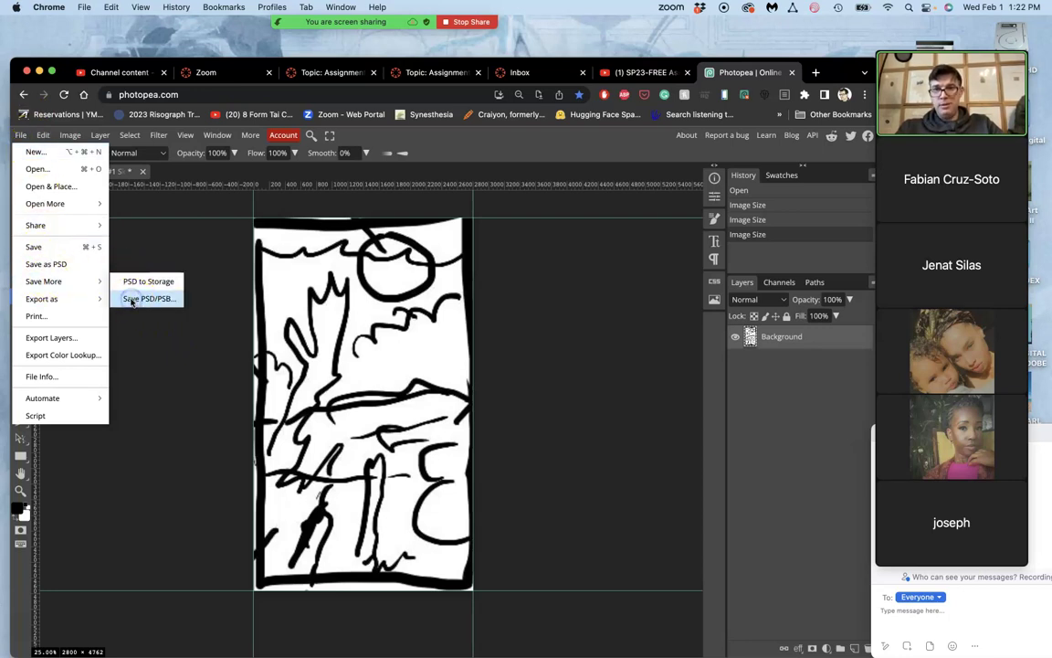
left_click(113, 365)
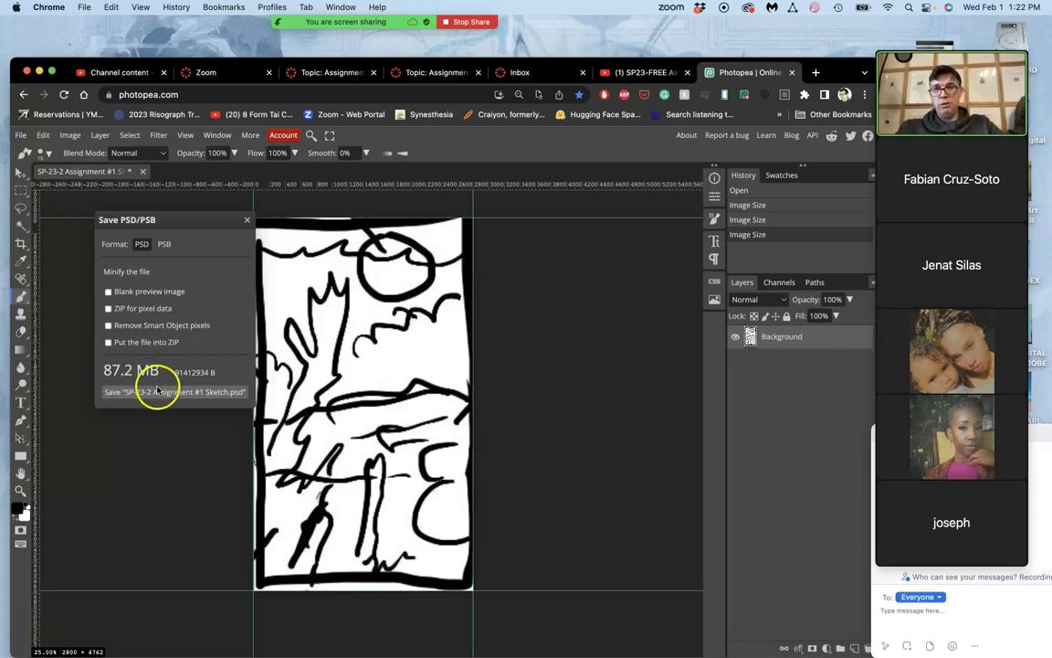
left_click(248, 219)
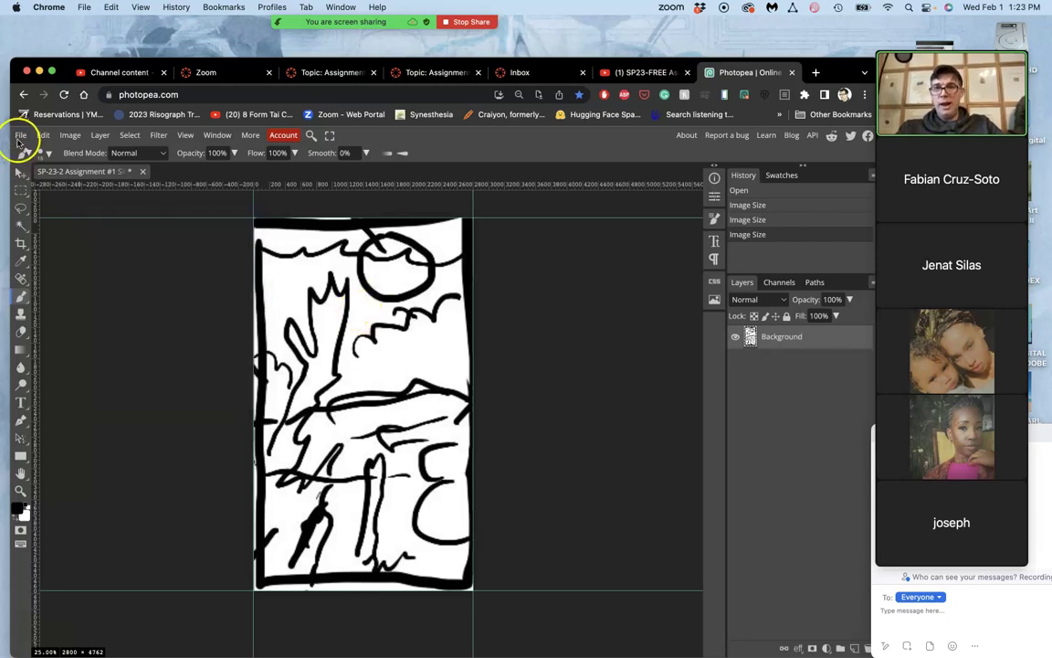
- Save the resized sketch to its PSD file and reveal the desktop with F11
left_click(20, 135)
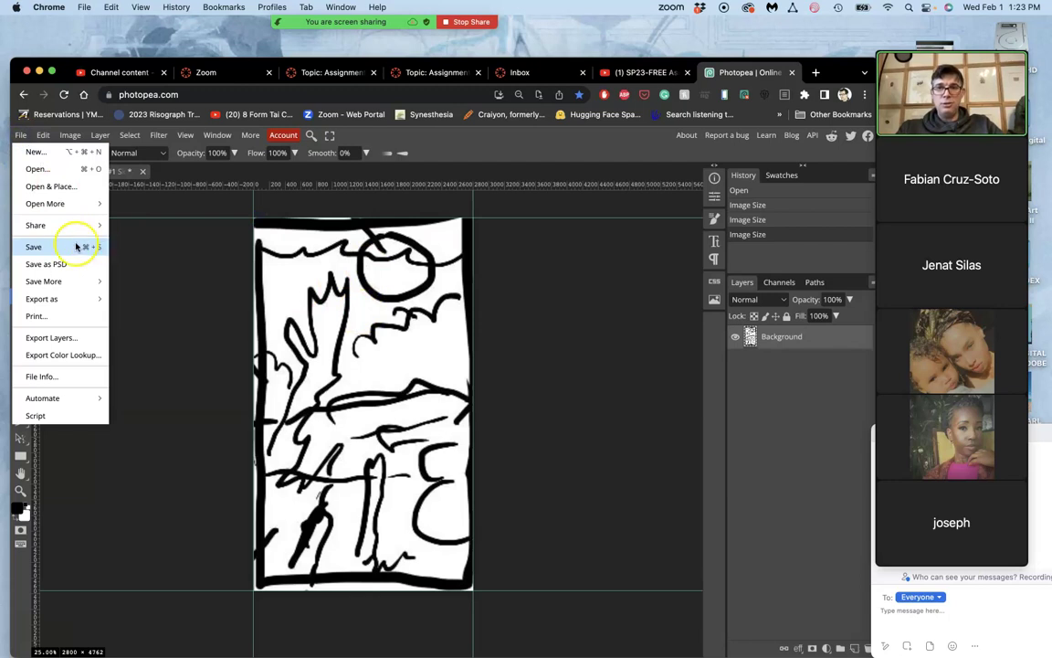
left_click(32, 245)
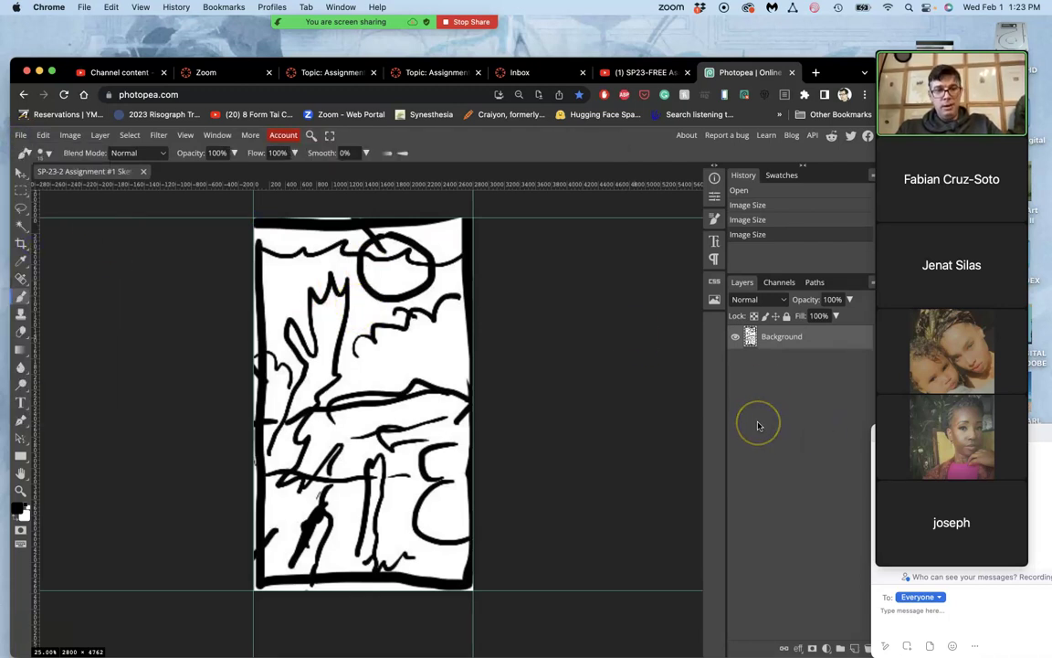
key("F11")
key("F11")
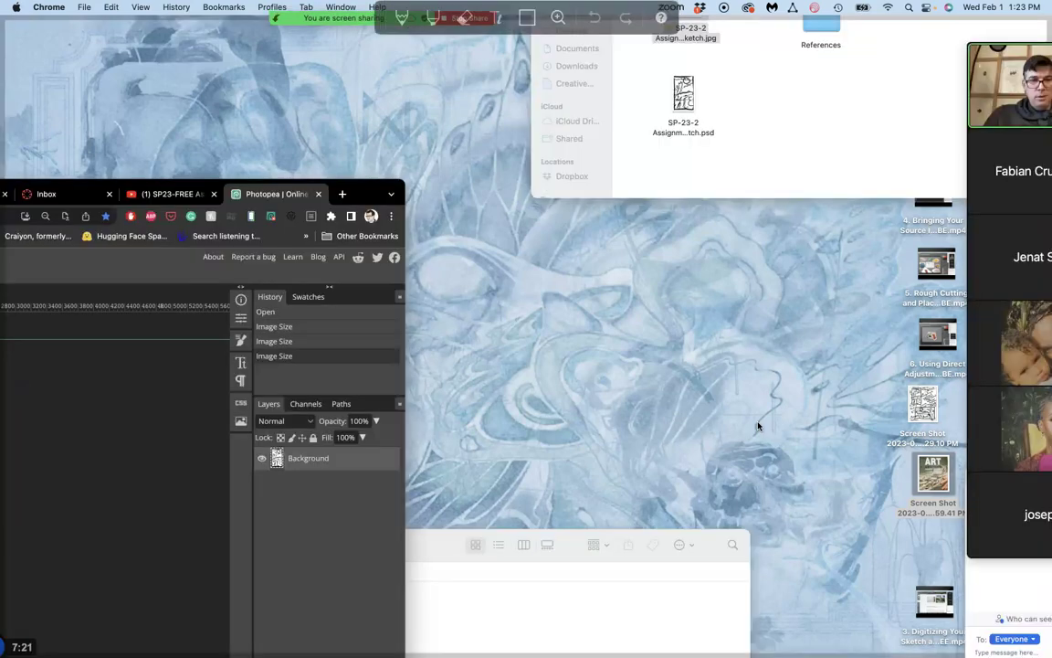
- Tag SP-23-2 Assignment #1 Sketch.psd yellow in the Assign #1 Finder window
key("ctrl+Up")
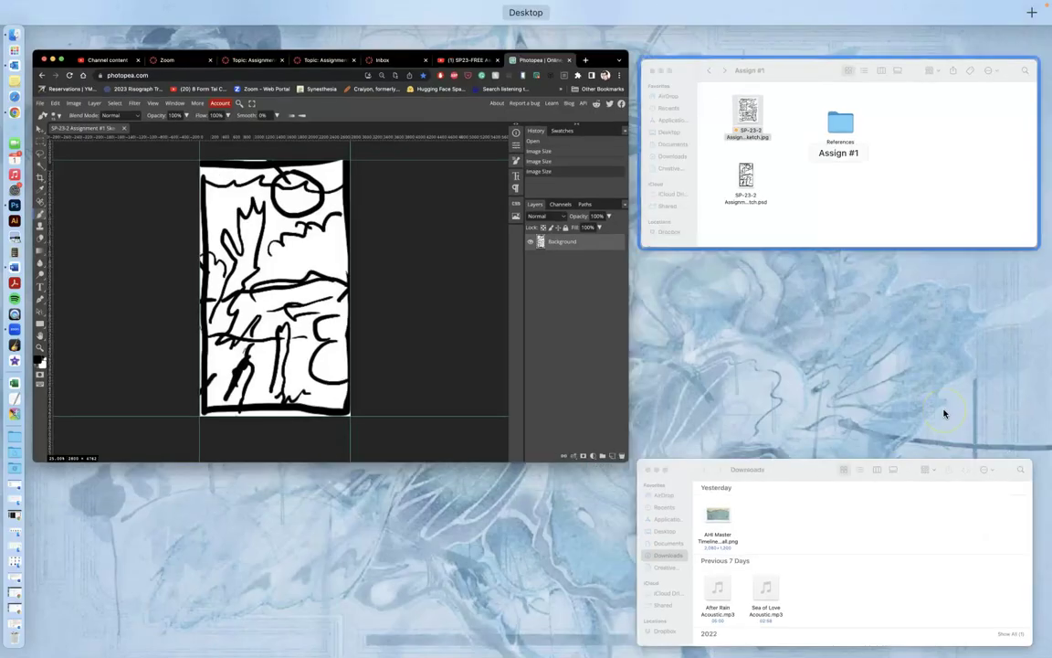
left_click(945, 414)
right_click(460, 307)
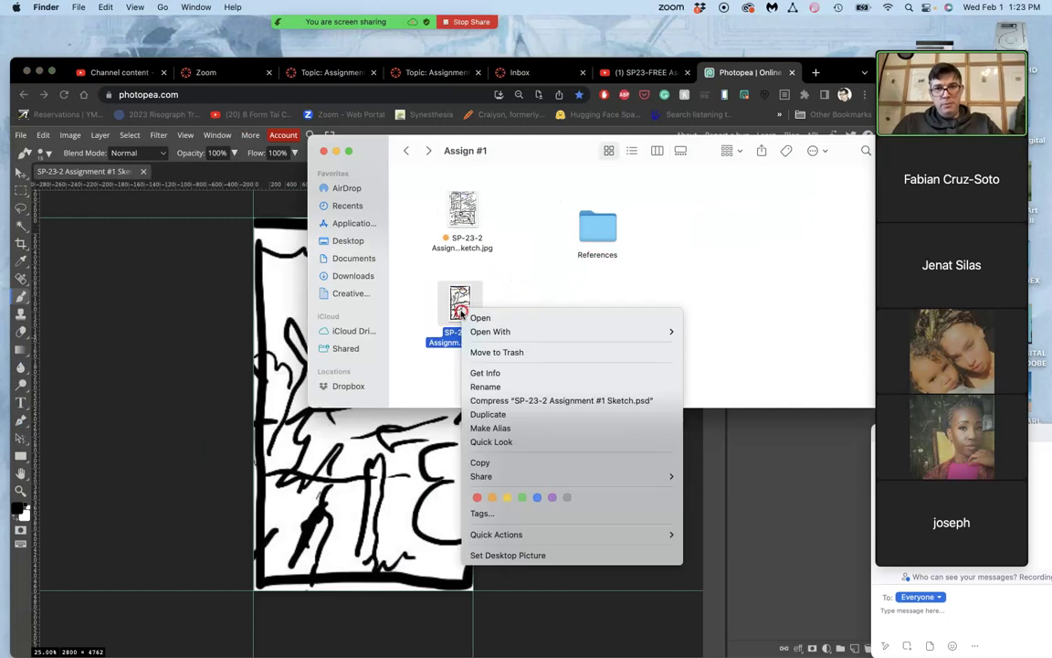
left_click(504, 497)
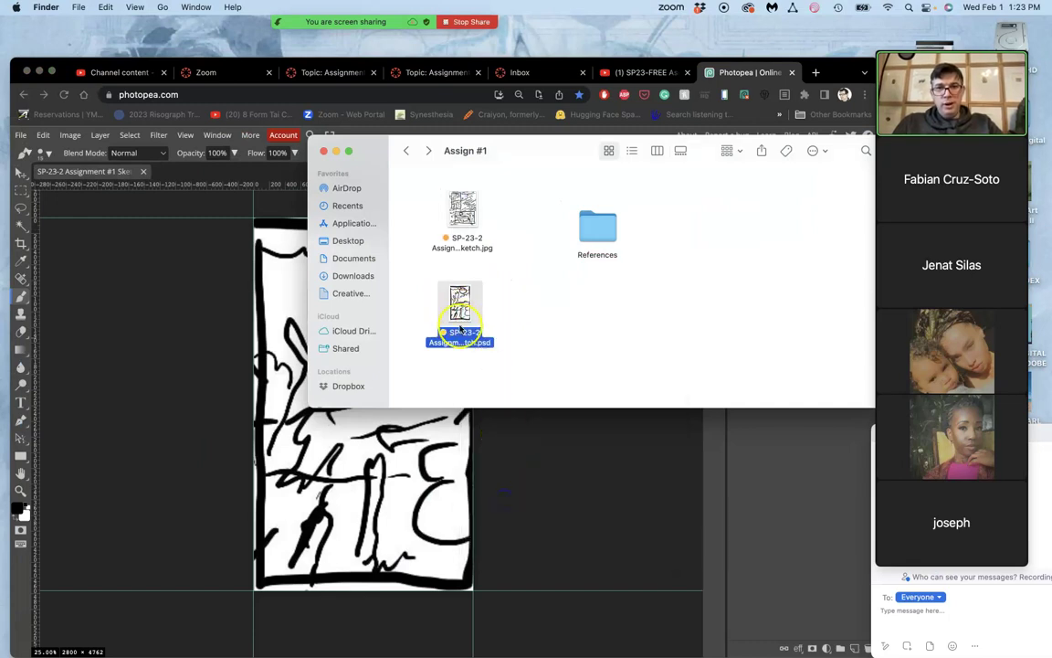
- Check the PSD's 91.4 MB file info, then return to Photopea
right_click(459, 311)
left_click(486, 371)
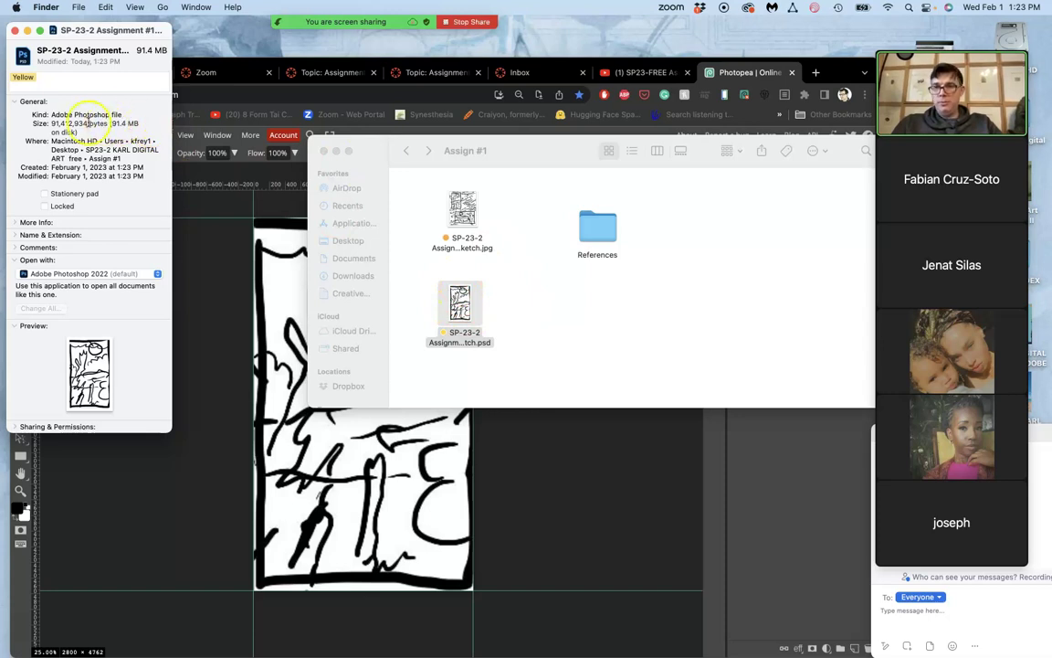
left_click(14, 30)
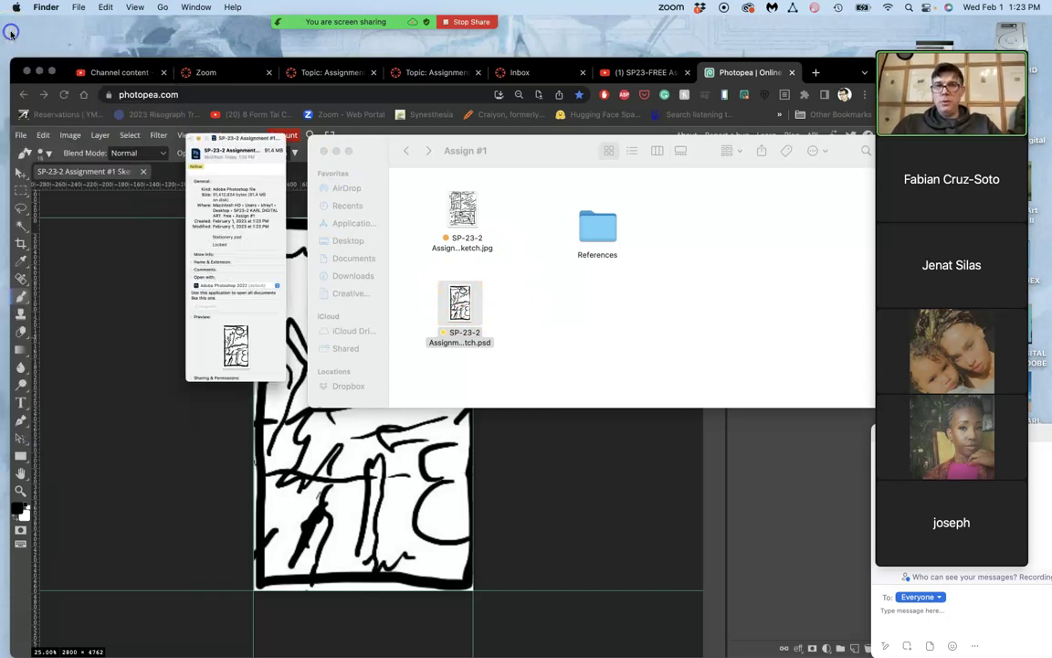
left_click(194, 231)
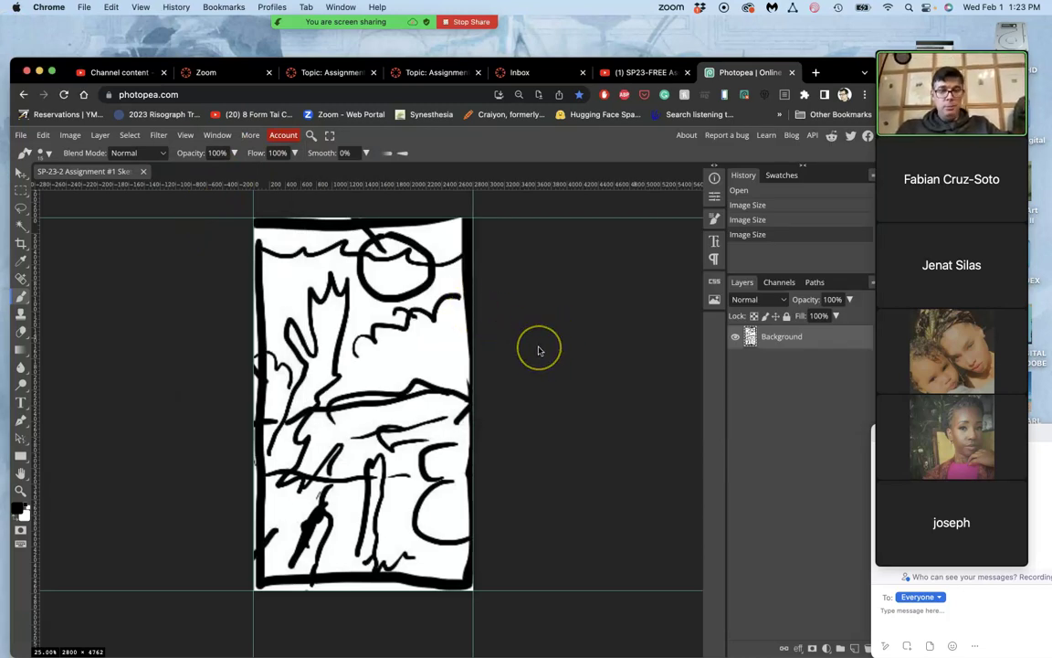
- Zoom out and open Image Size, keeping Bilinear and inches but turning Resample off
key("super+minus")
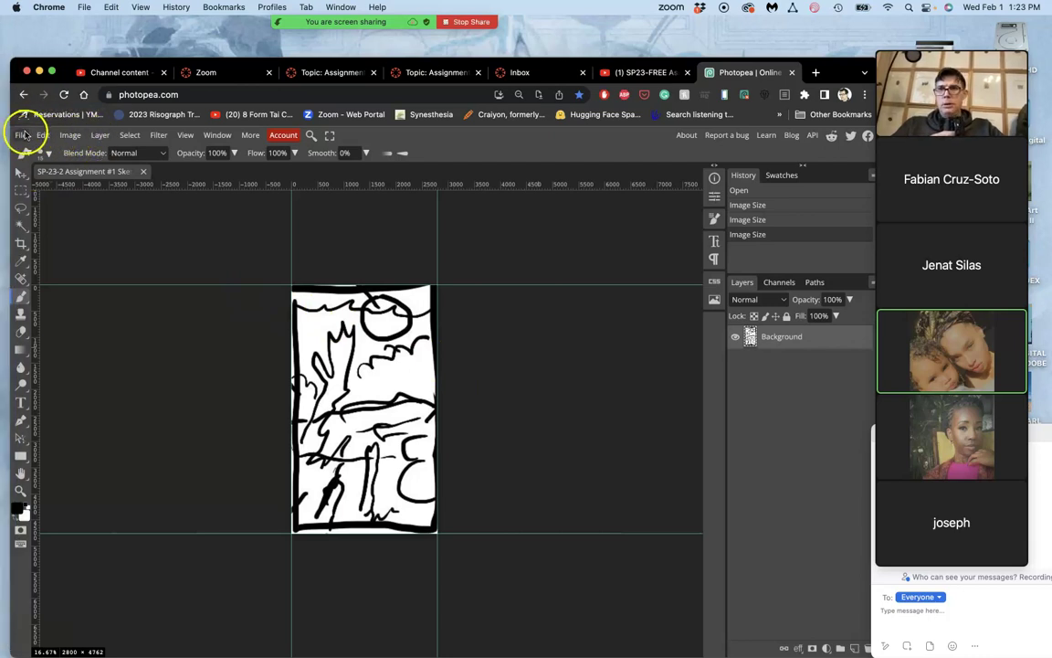
left_click(70, 135)
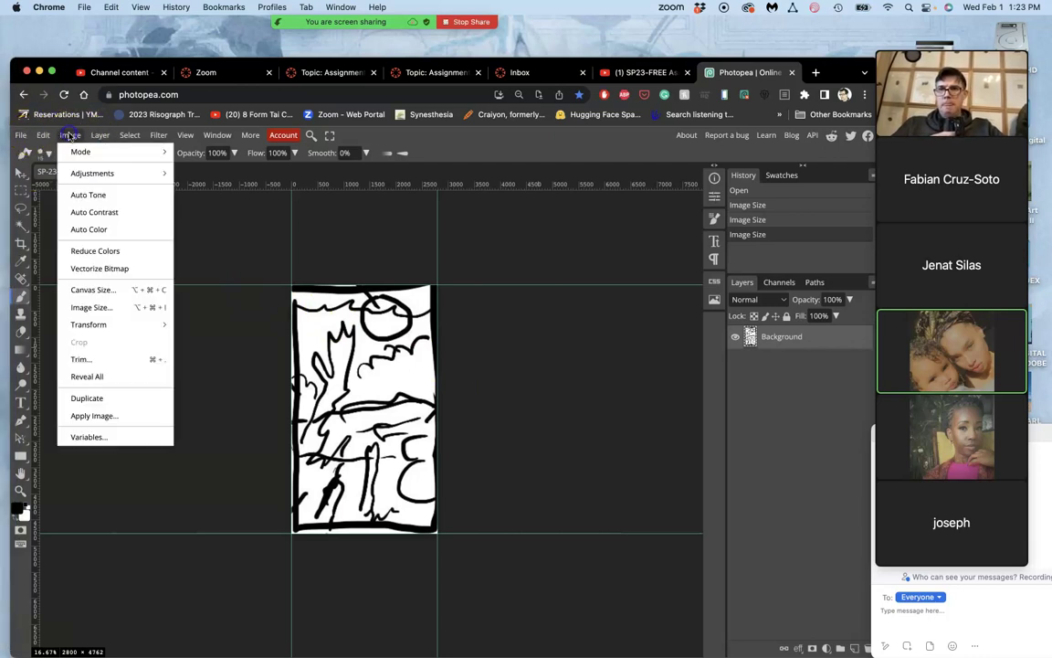
left_click(99, 307)
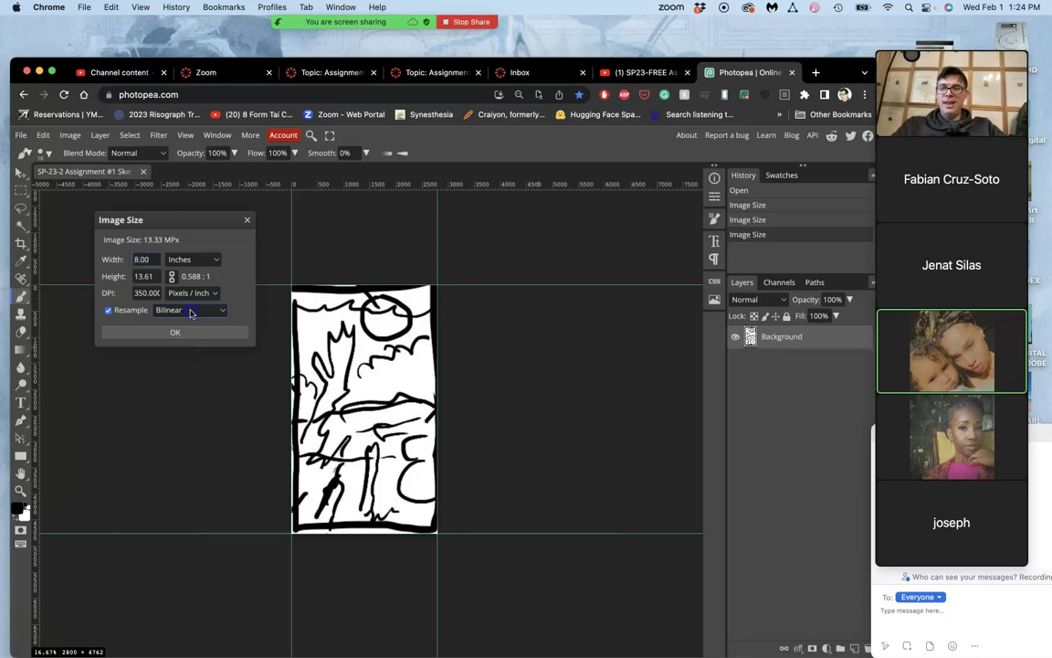
left_click(191, 311)
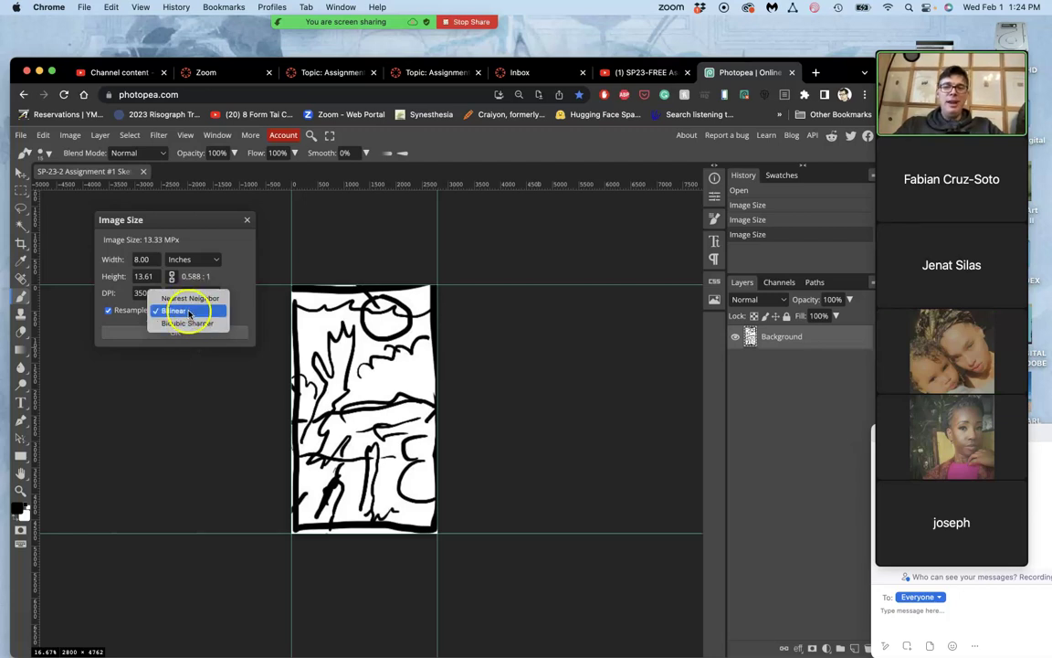
left_click(136, 312)
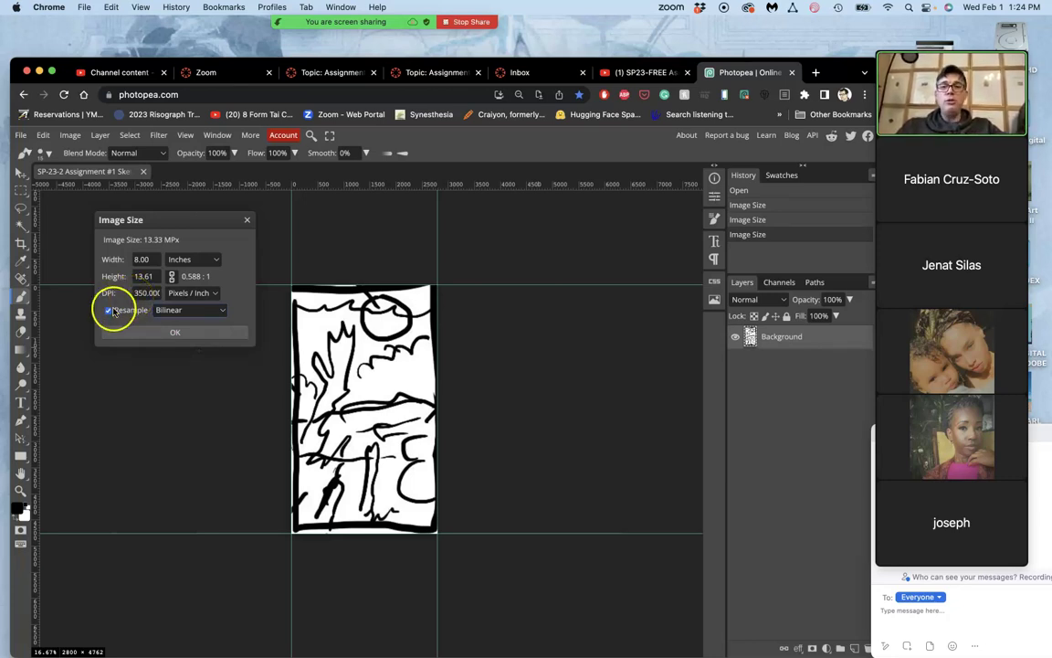
left_click(109, 310)
left_click(189, 262)
left_click(146, 252)
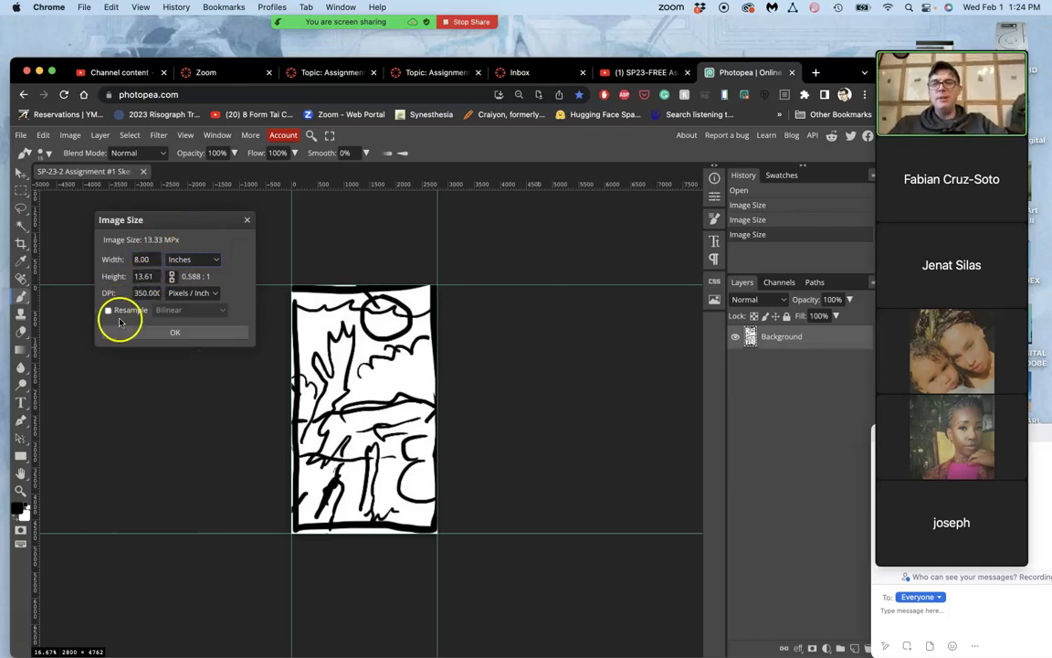
- Change the width to 16 inches to preview the halved DPI
left_click(147, 260)
double_click(148, 260)
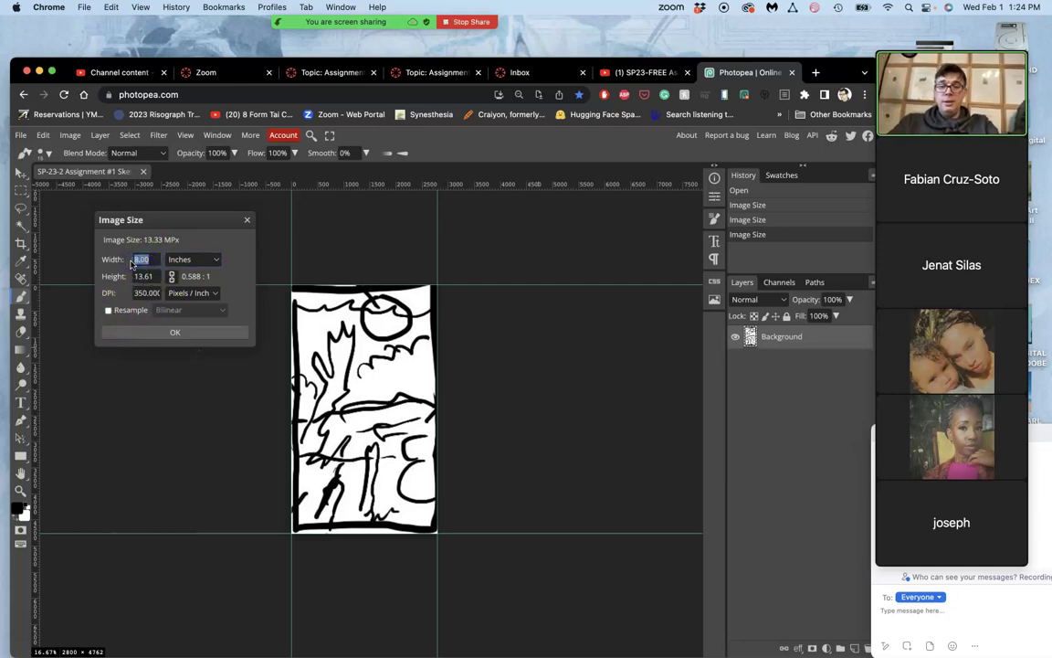
left_click(236, 274)
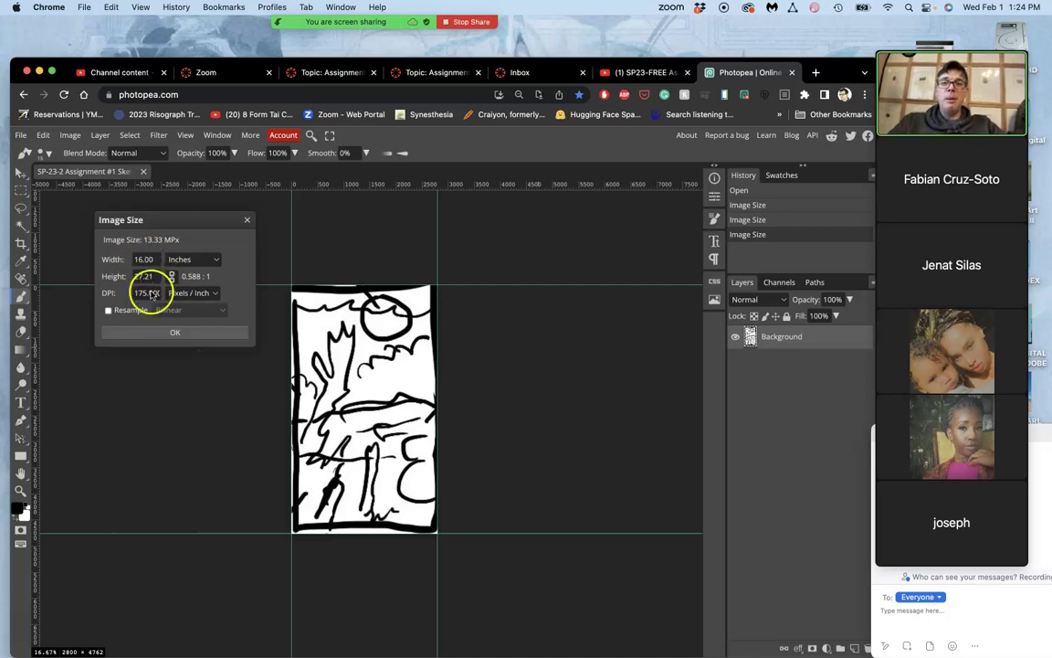
- Restore the 8-inch width at 350 DPI, re-enable Bilinear resampling, and confirm
left_click_drag(155, 259, 128, 261)
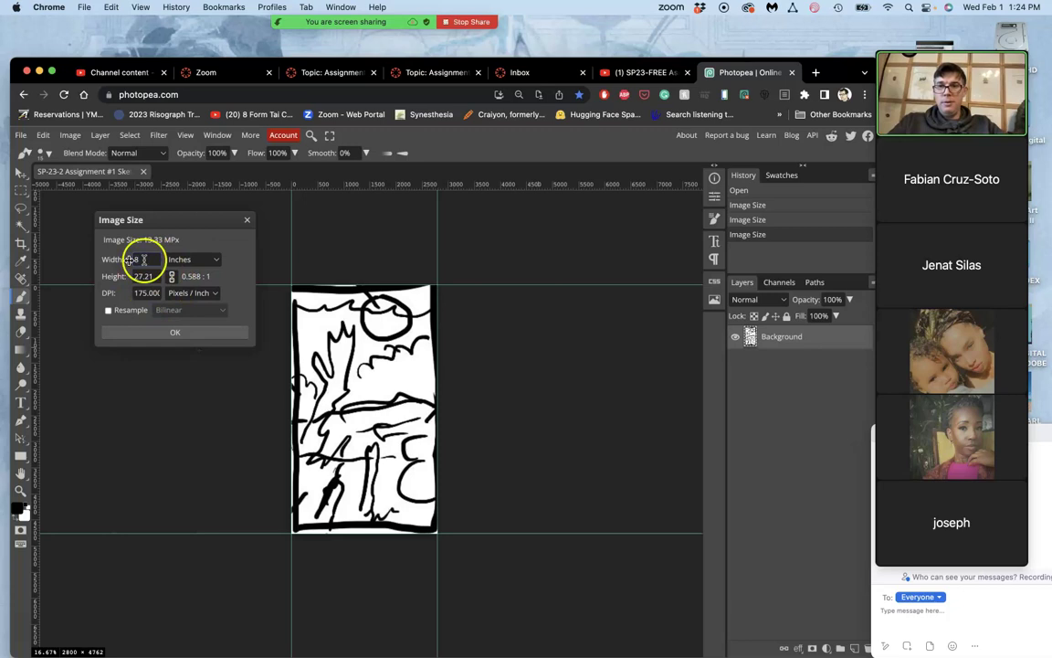
left_click(255, 267)
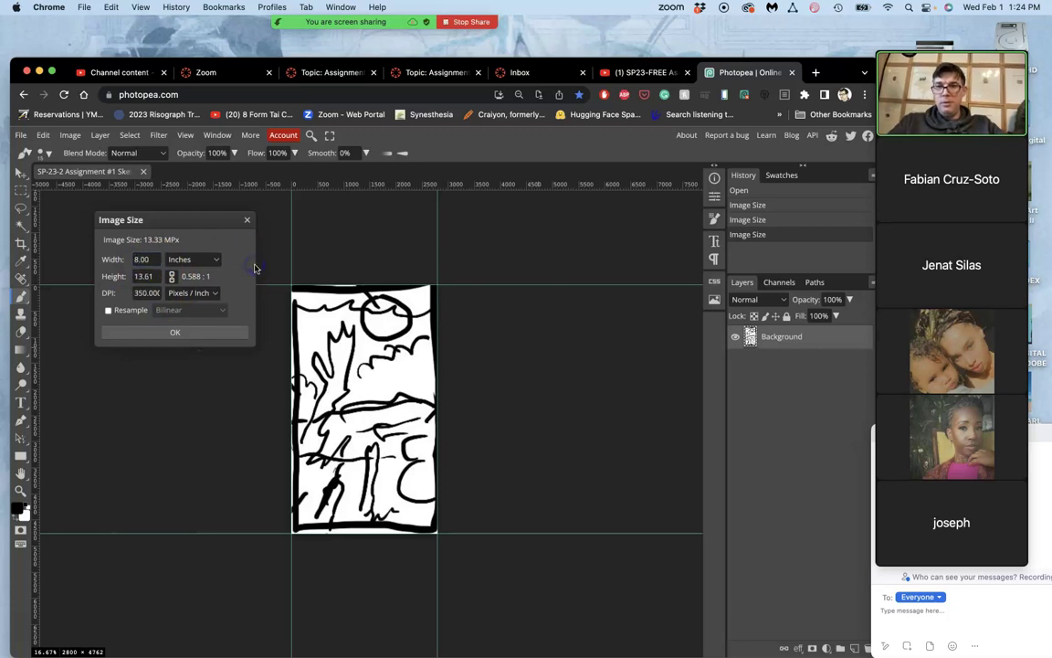
left_click(108, 311)
left_click(140, 310)
left_click(336, 350)
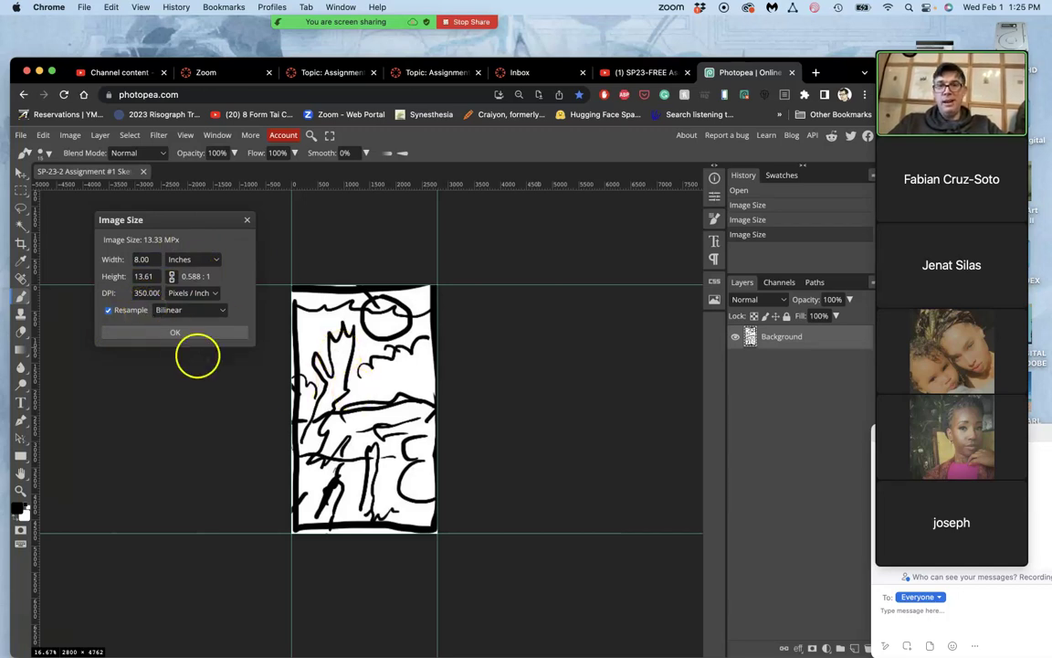
left_click(182, 332)
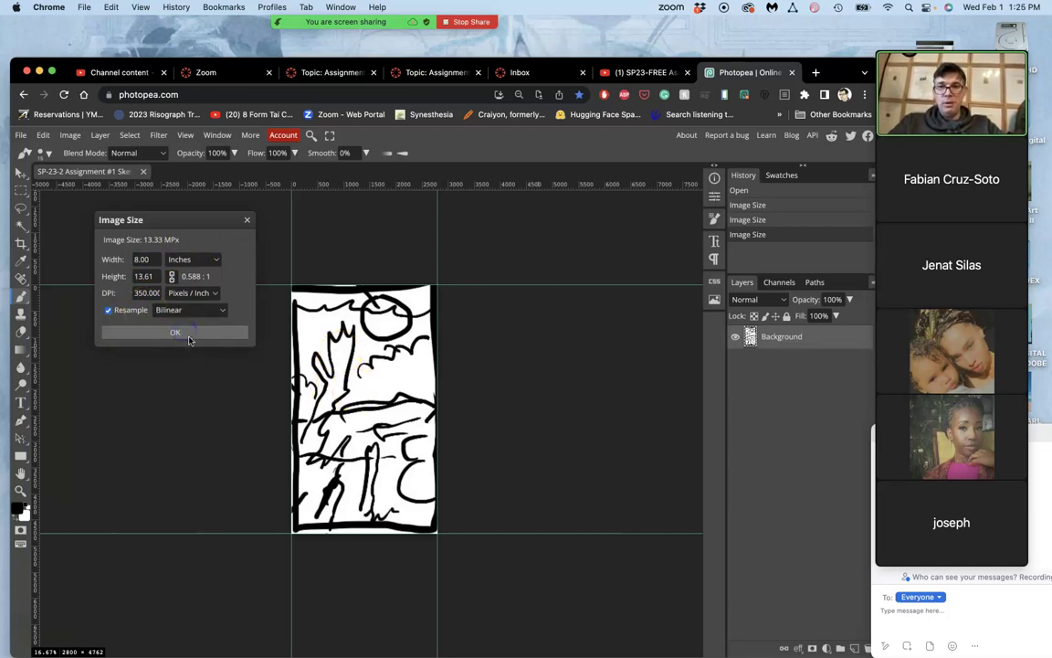
left_click(263, 382)
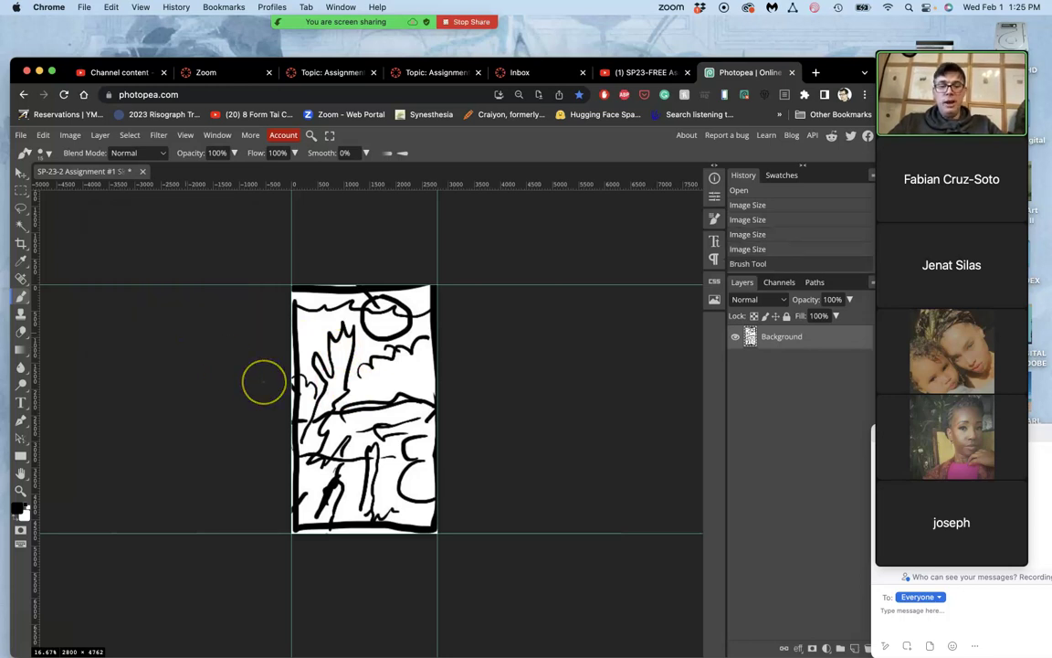
key("super+equal")
key("super+equal")
key("super+equal")
key("super+equal")
key("super+equal")
key("super+equal")
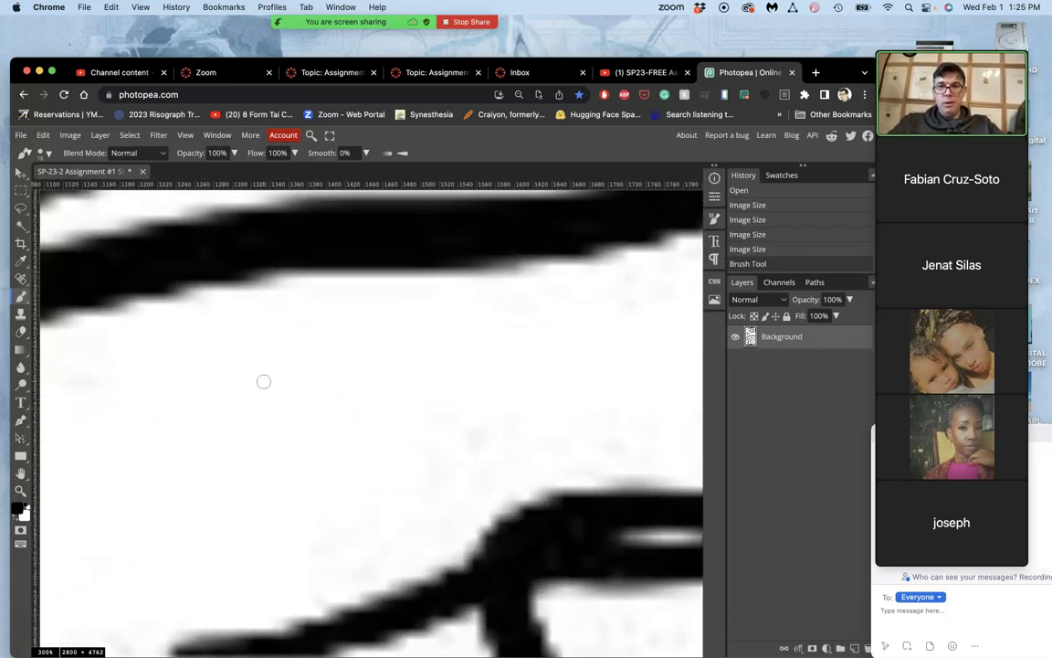
scroll(263, 381, "up", 3)
mouse_move(248, 316)
left_mouse_down()
mouse_move(362, 254)
mouse_move(366, 235)
mouse_move(371, 272)
left_mouse_up()
key("super+equal")
key("super+equal")
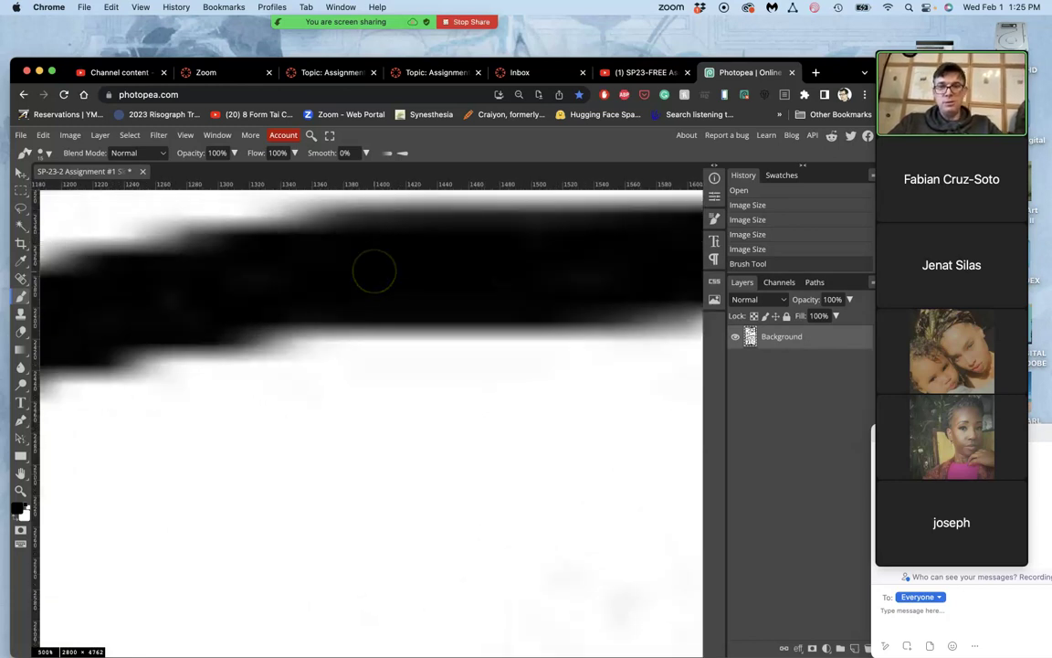
key("super+equal")
key("super+equal")
key("super+equal")
scroll(374, 265, "up", 4)
mouse_move(374, 326)
left_mouse_down()
mouse_move(390, 371)
mouse_move(433, 364)
left_mouse_up()
key("super+minus")
key("super+minus")
key("super+minus")
key("super+minus")
key("super+minus")
key("super+minus")
key("super+minus")
key("super+minus")
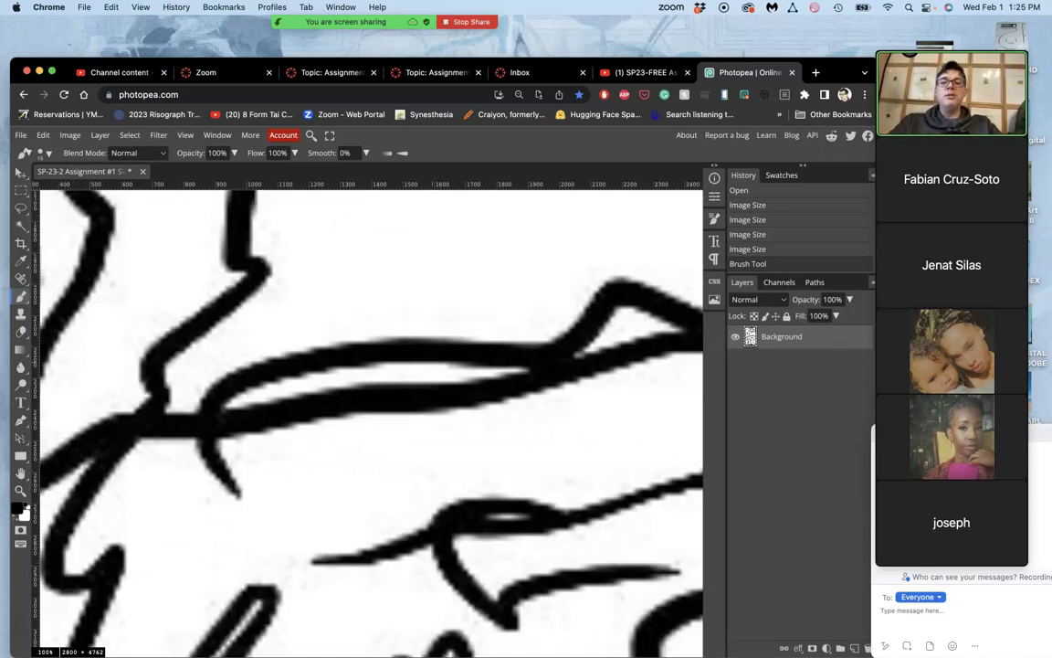
key("super+minus")
key("super+minus")
key("super+minus")
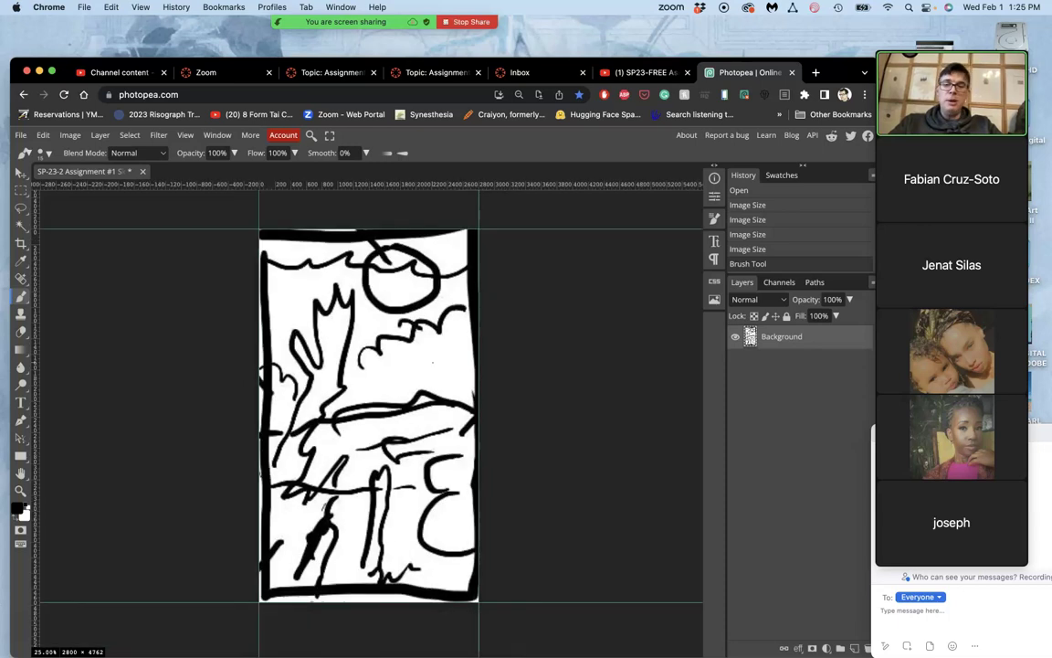
- Reopen the Image Size settings and close them without changes
left_click(85, 170)
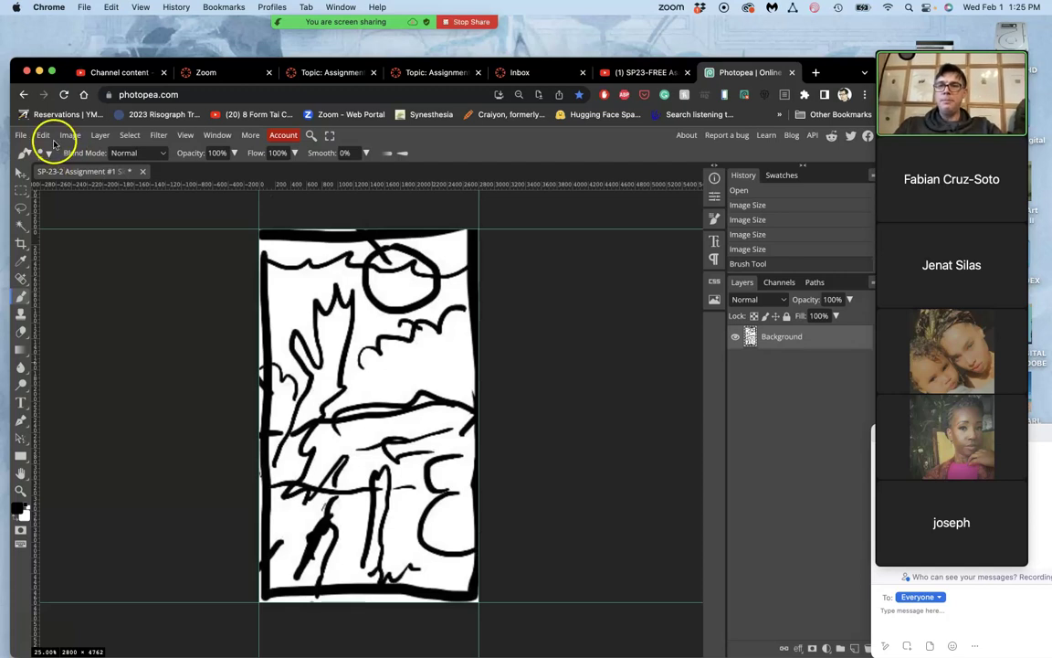
left_click(20, 134)
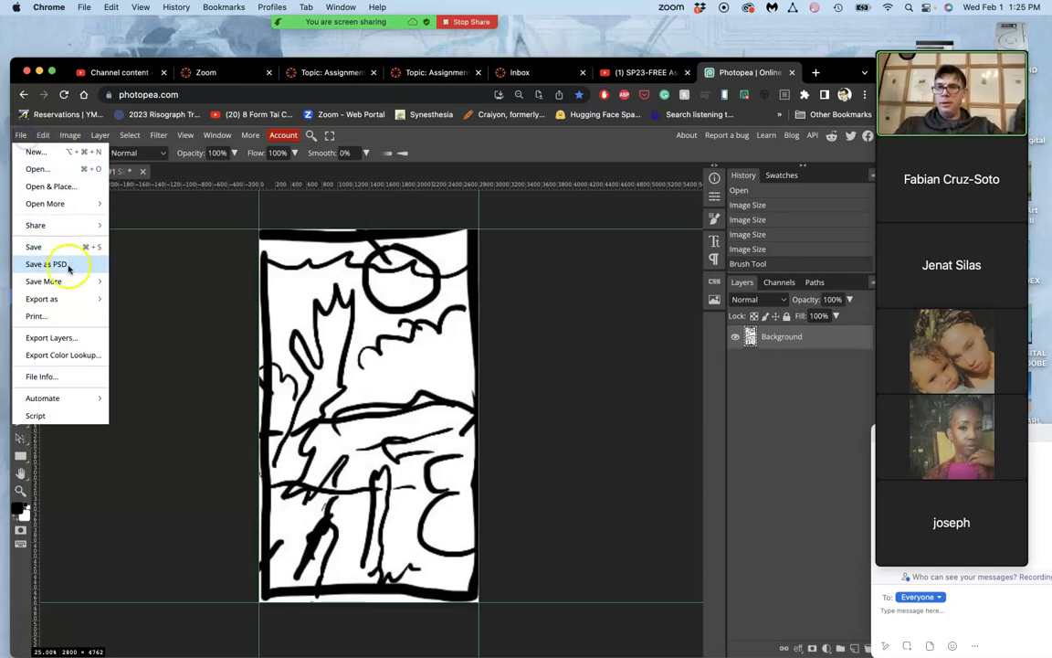
mouse_move(70, 137)
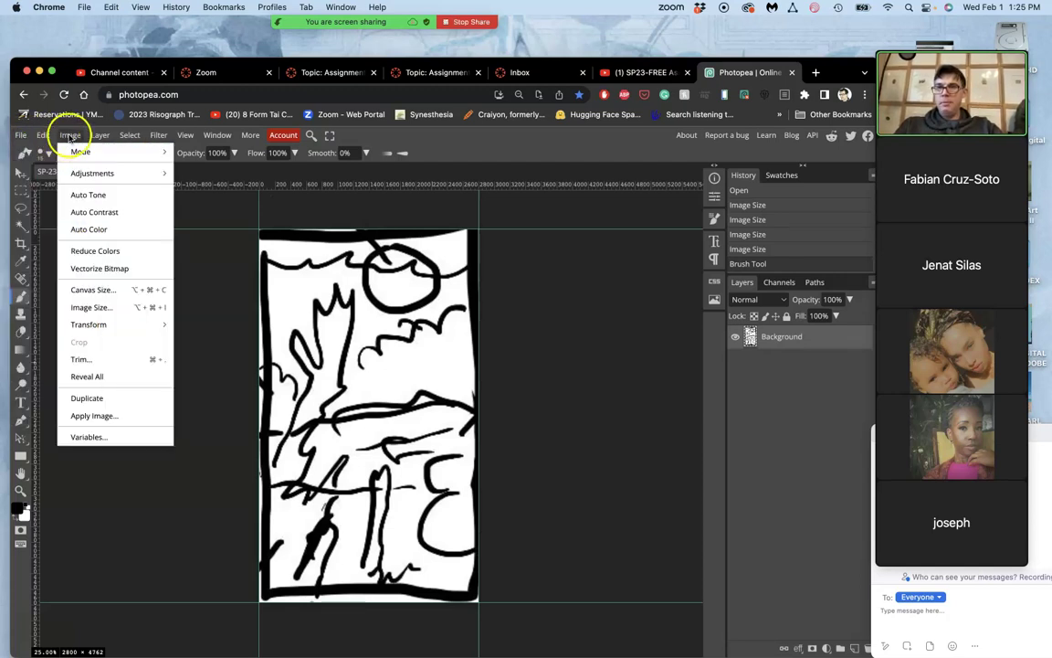
left_click(99, 306)
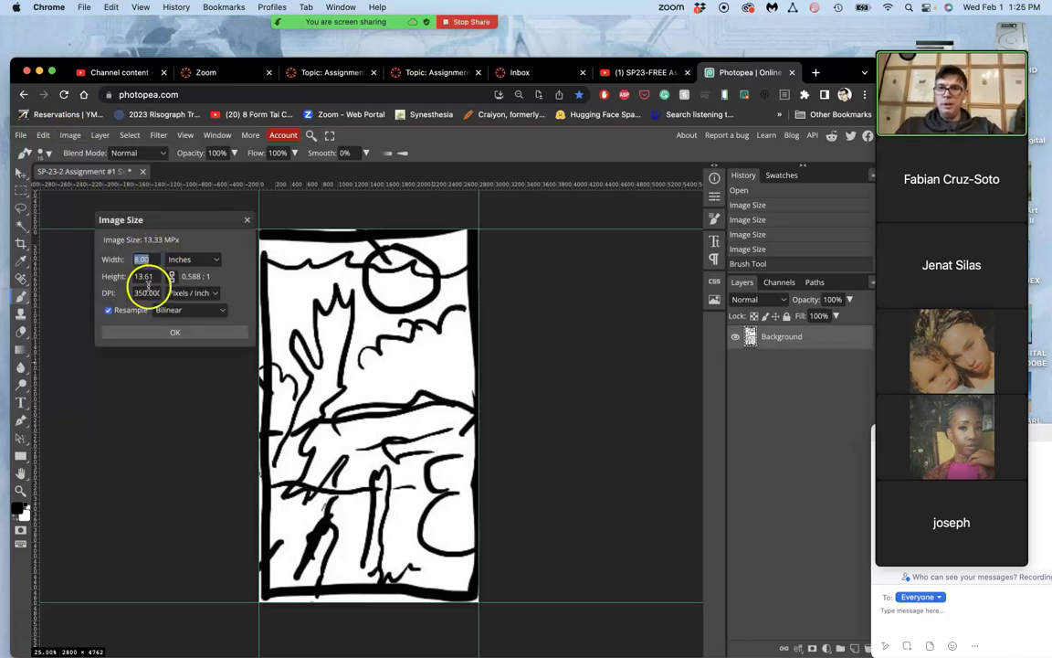
left_click(247, 220)
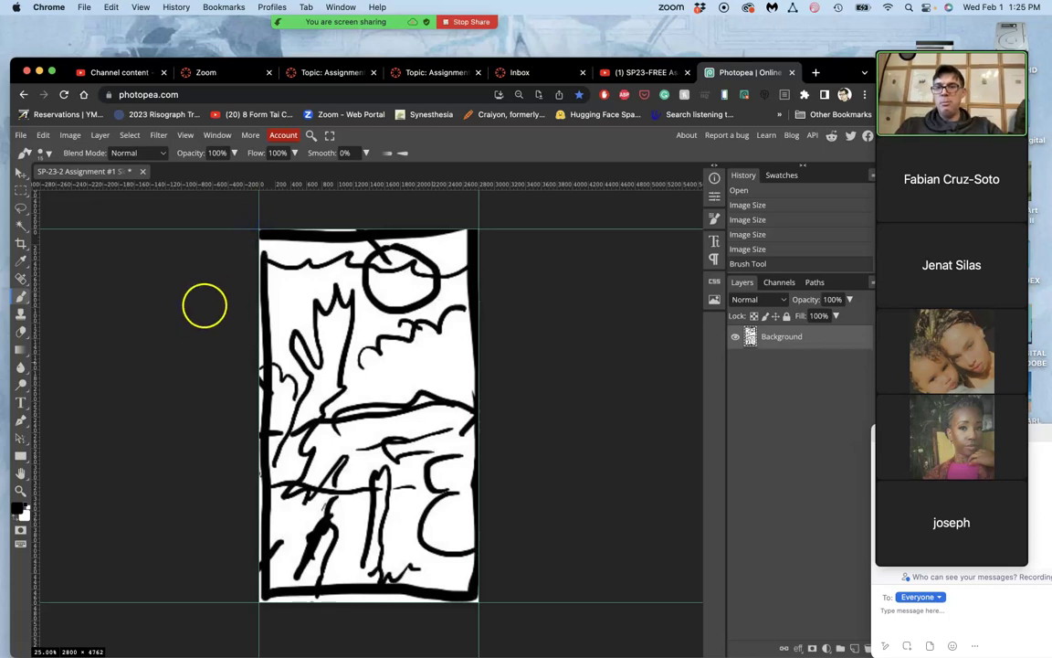
- Open the PSD save settings and close them without saving
left_click(20, 135)
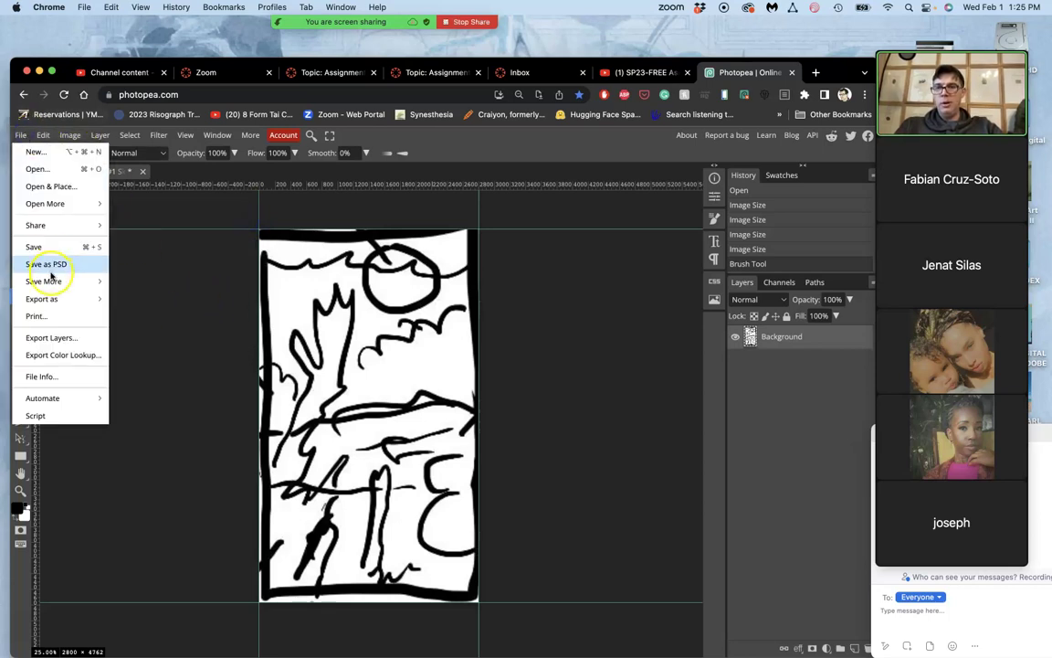
mouse_move(55, 282)
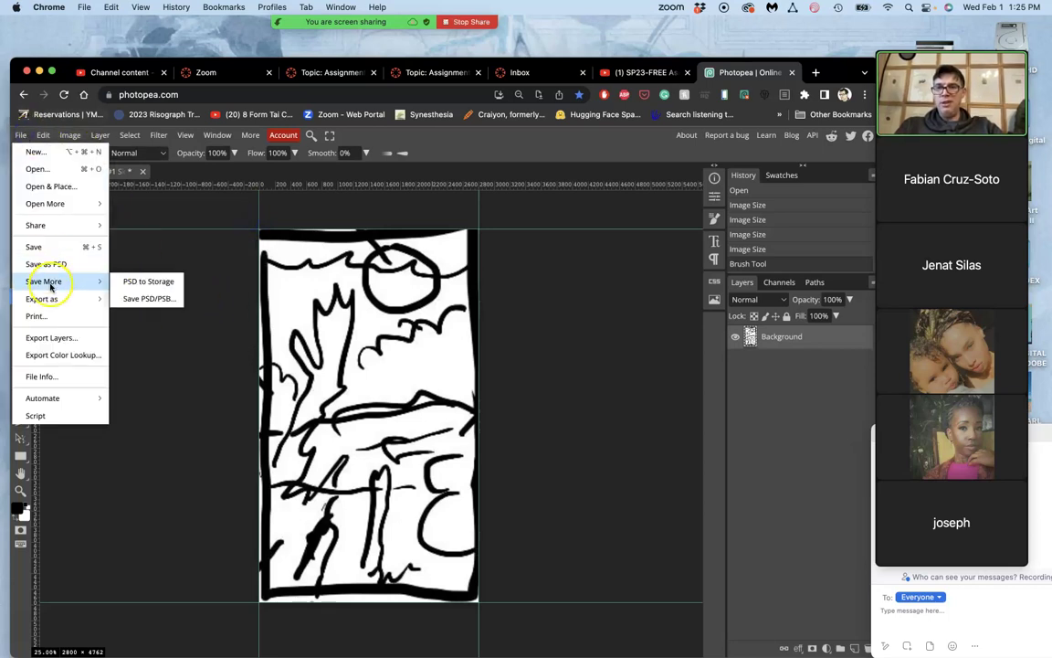
left_click(147, 300)
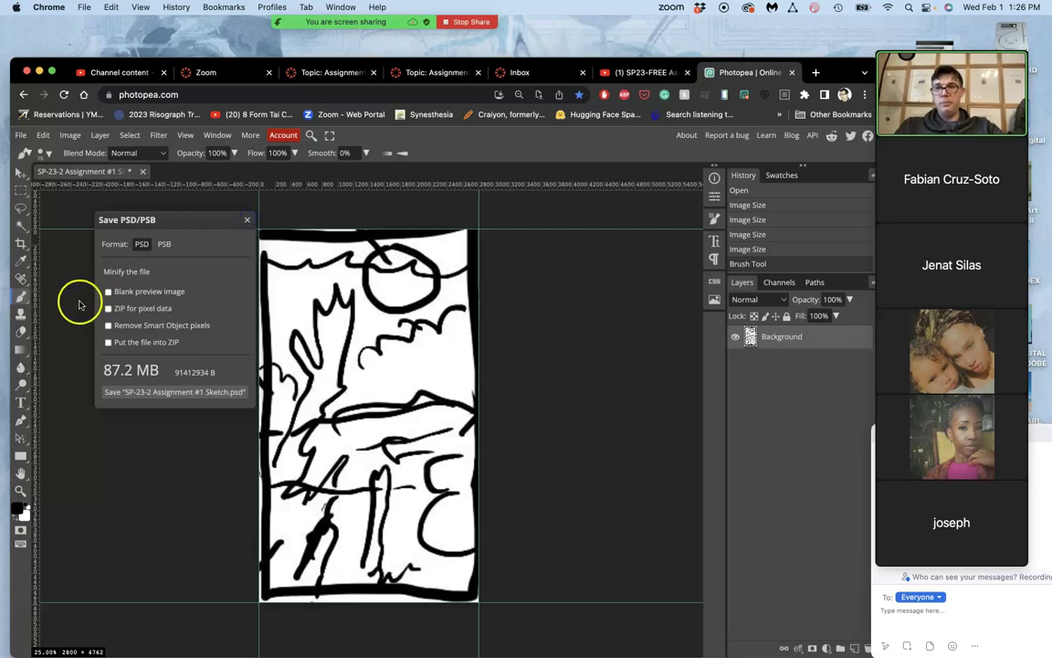
left_click(246, 220)
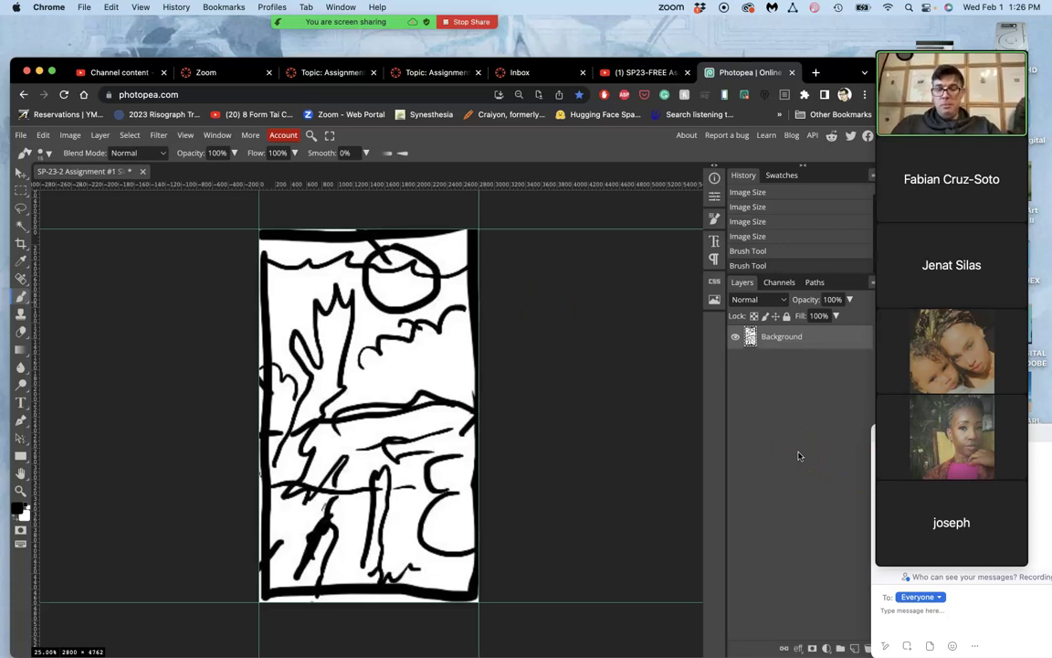
- Open the References folder in Finder and drag the sky texture image onto the sketch
key("ctrl+Up")
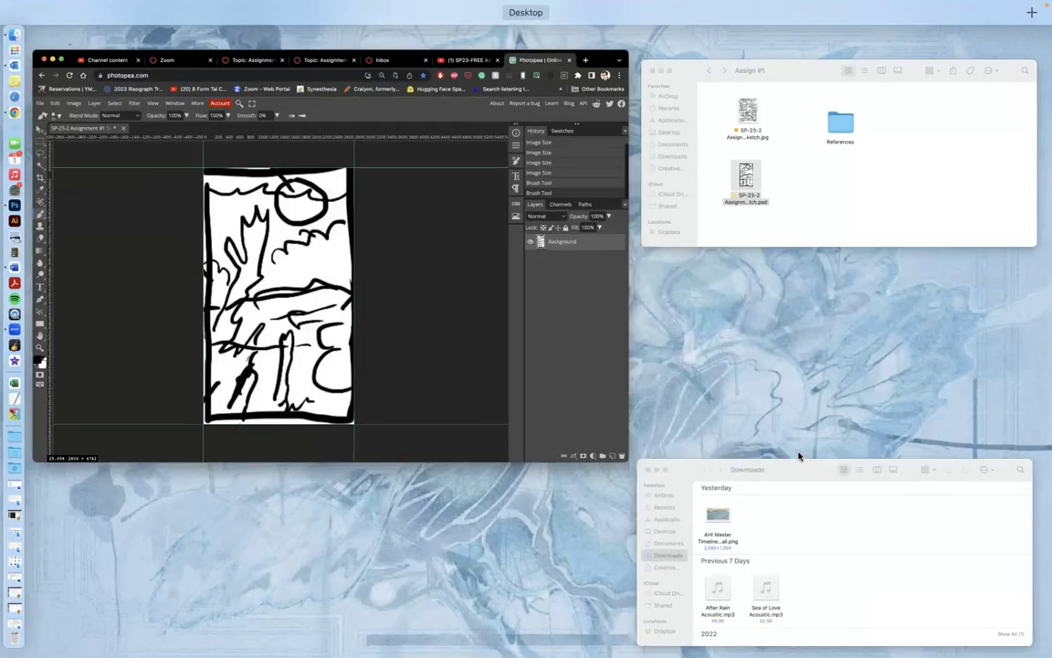
left_click(891, 233)
left_click(598, 235)
double_click(598, 235)
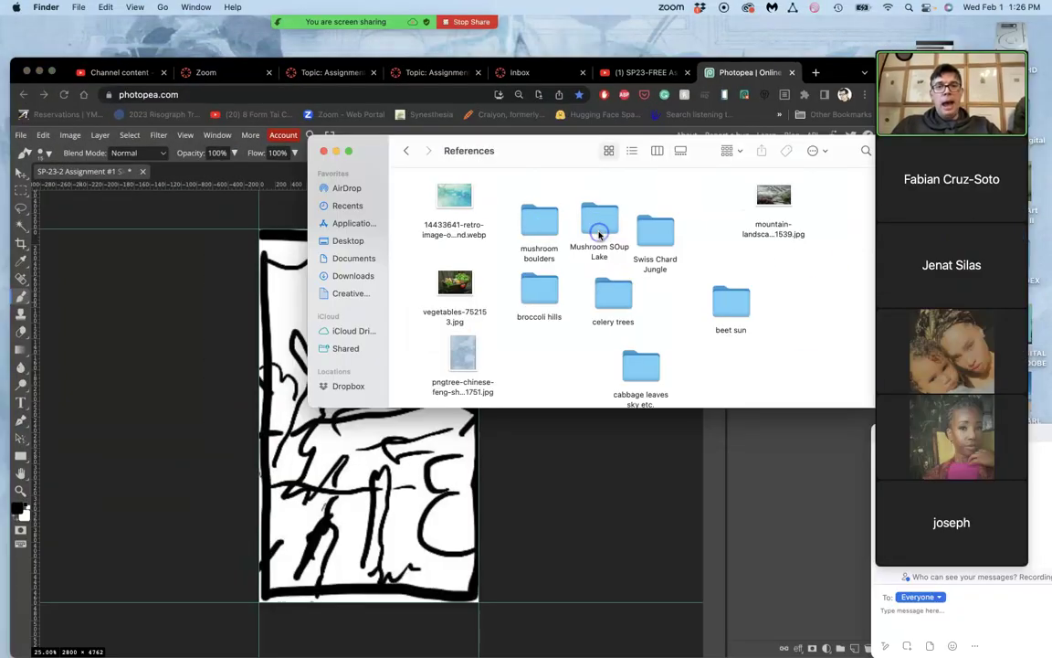
left_click_drag(454, 197, 277, 369)
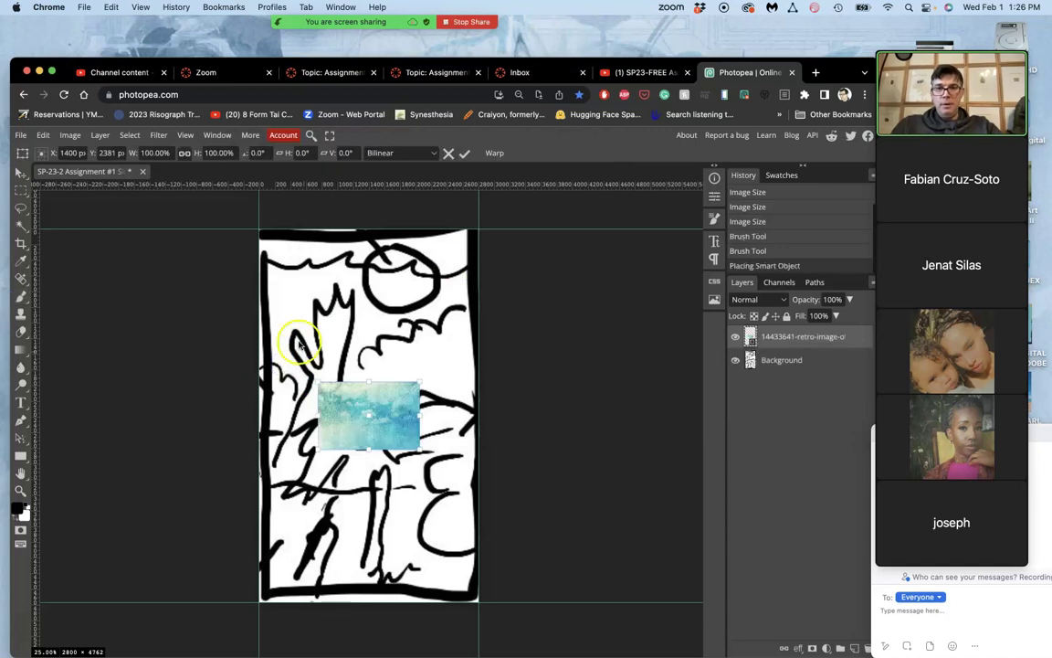
- Move the placed sky image up to the top edge of the canvas
left_click_drag(372, 368, 347, 305)
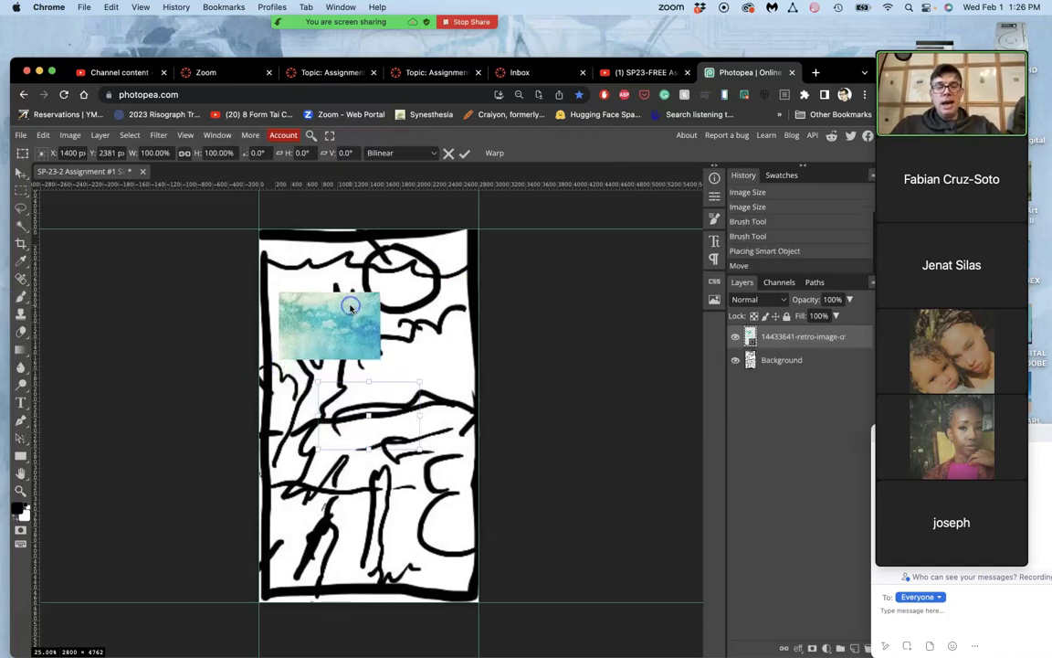
scroll(347, 305, "up", 3)
scroll(350, 309, "up", 3)
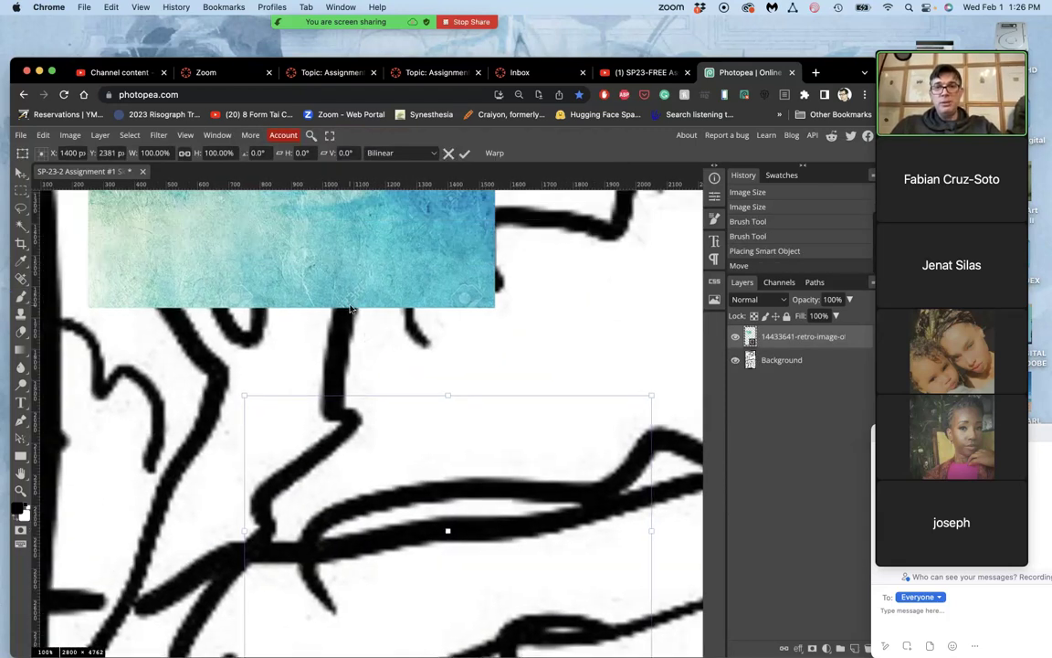
scroll(350, 308, "up", 3)
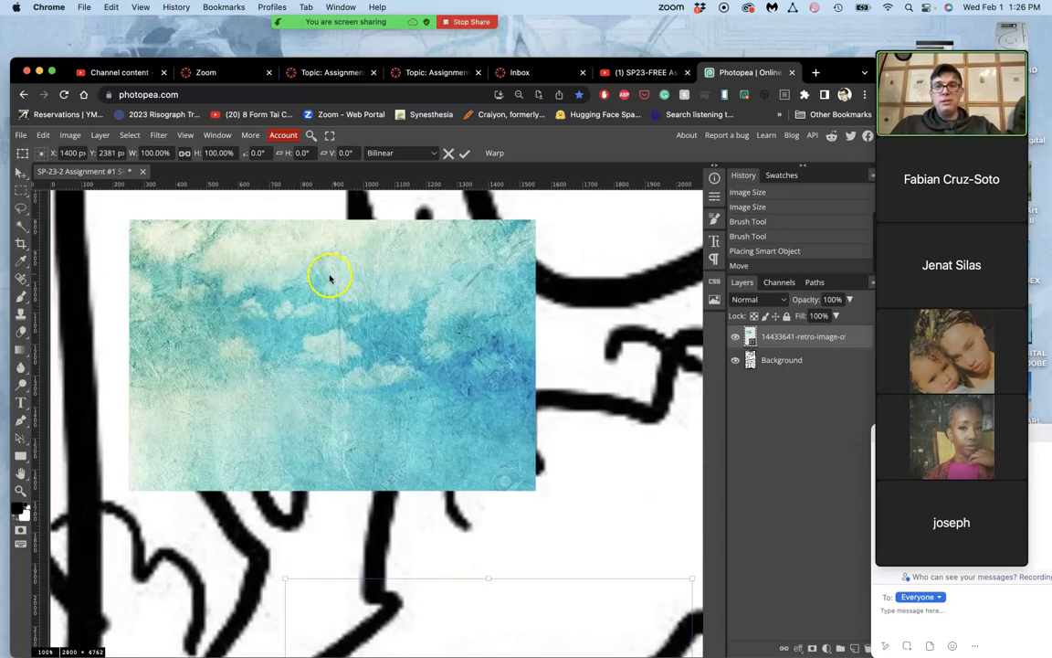
left_click_drag(388, 263, 284, 214)
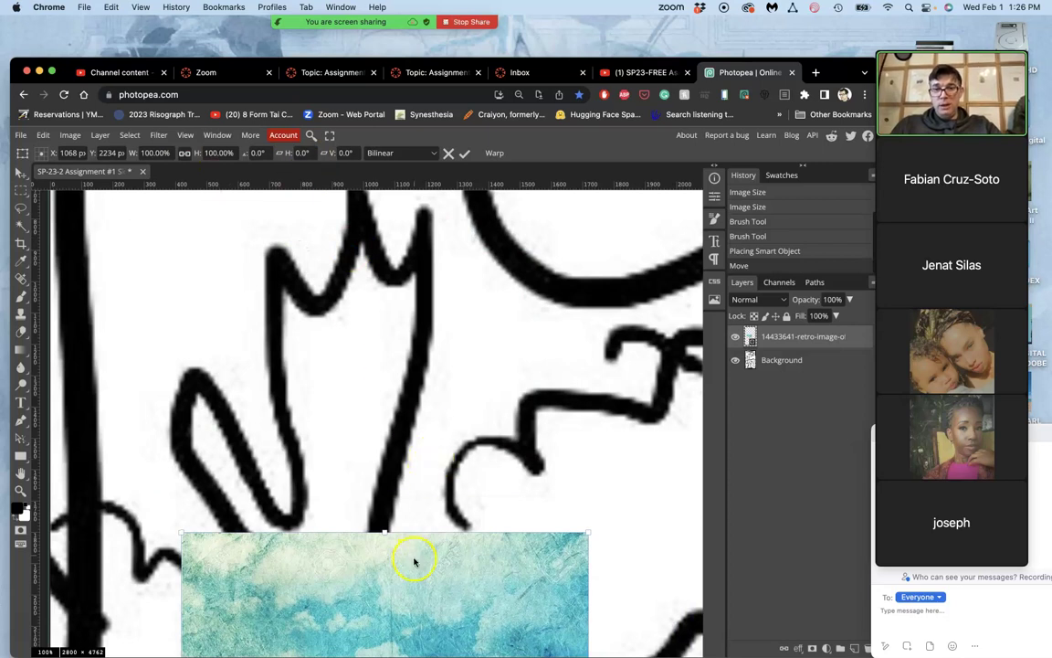
left_click_drag(416, 567, 276, 244)
scroll(276, 251, "left", 3)
left_click_drag(317, 293, 319, 259)
scroll(320, 258, "down", 5)
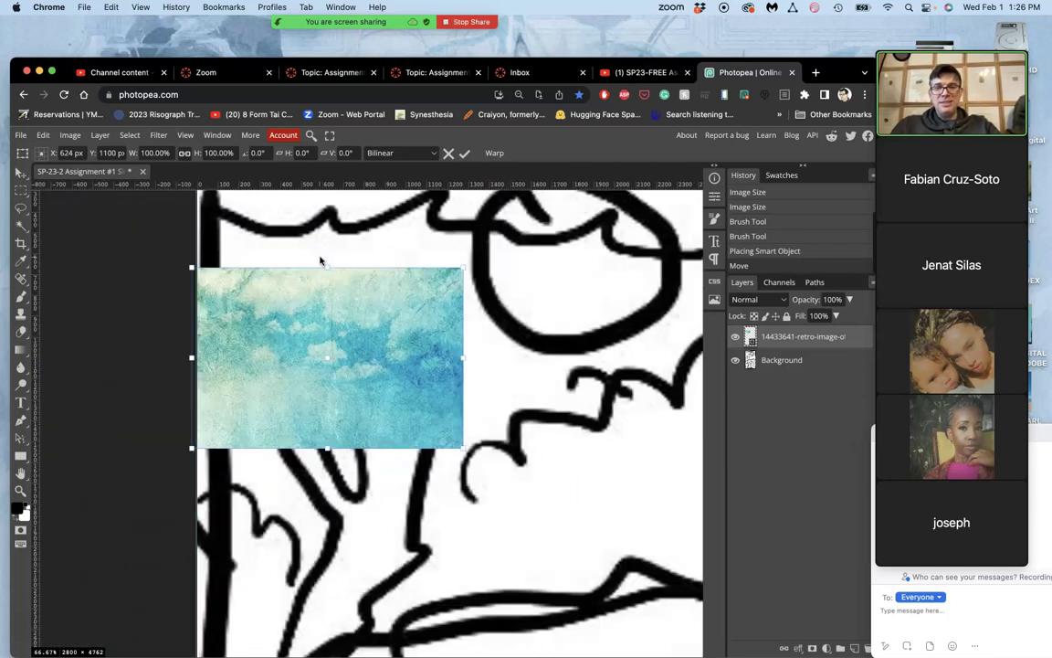
left_click_drag(372, 348, 371, 243)
- Scale the sky image to about 240.31% and commit the transform
left_click_drag(468, 353, 700, 541)
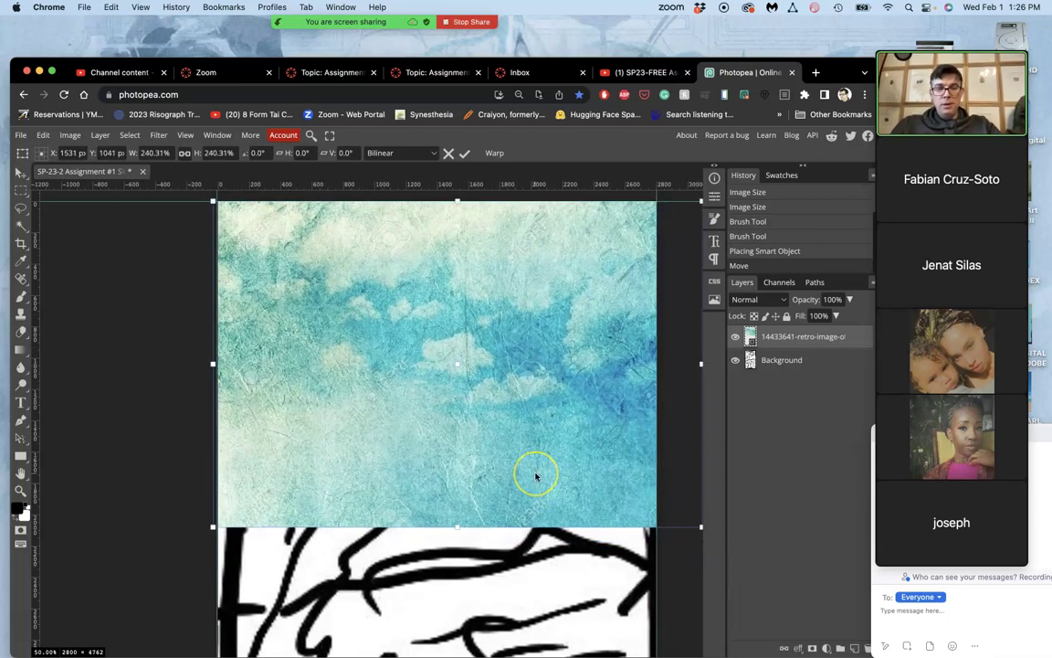
key("b")
scroll(412, 426, "up", 10)
scroll(412, 425, "up", 3)
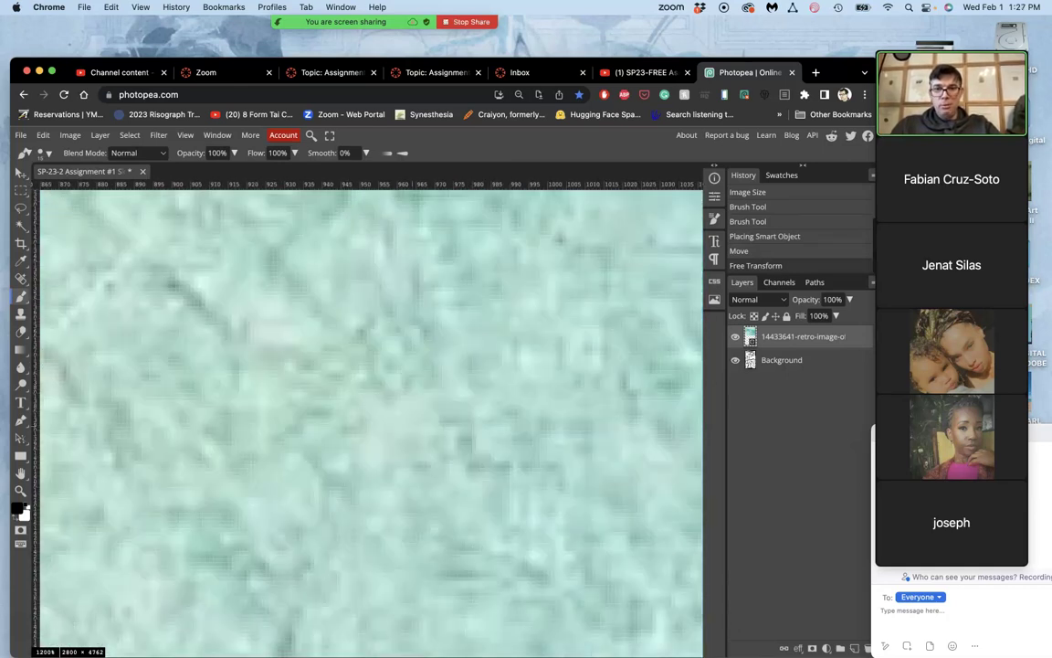
scroll(411, 426, "down", 4)
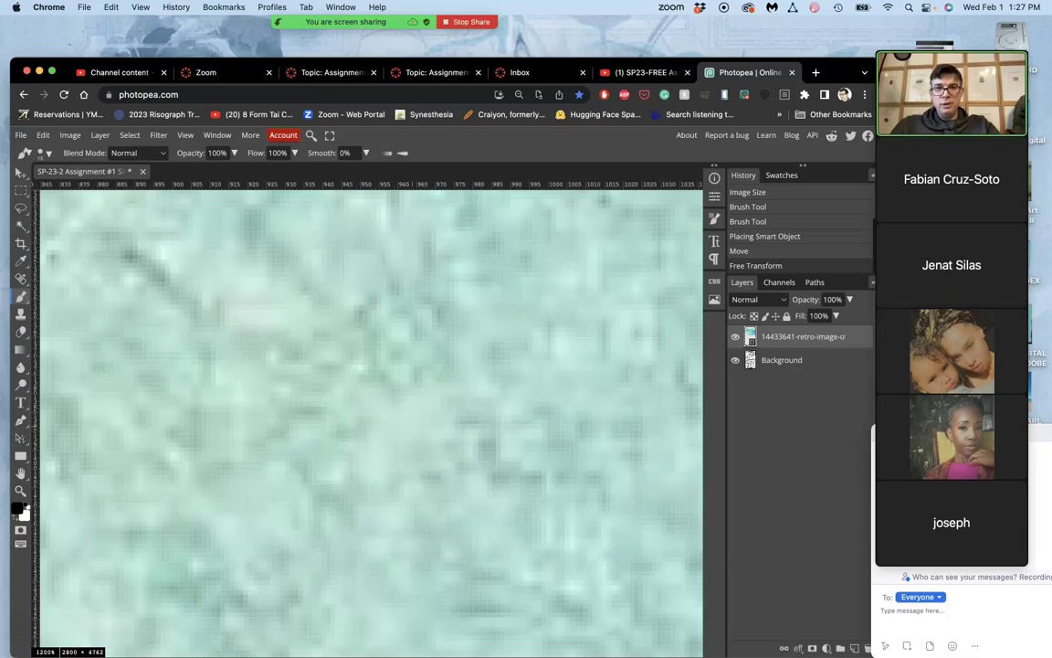
scroll(390, 305, "down", 12)
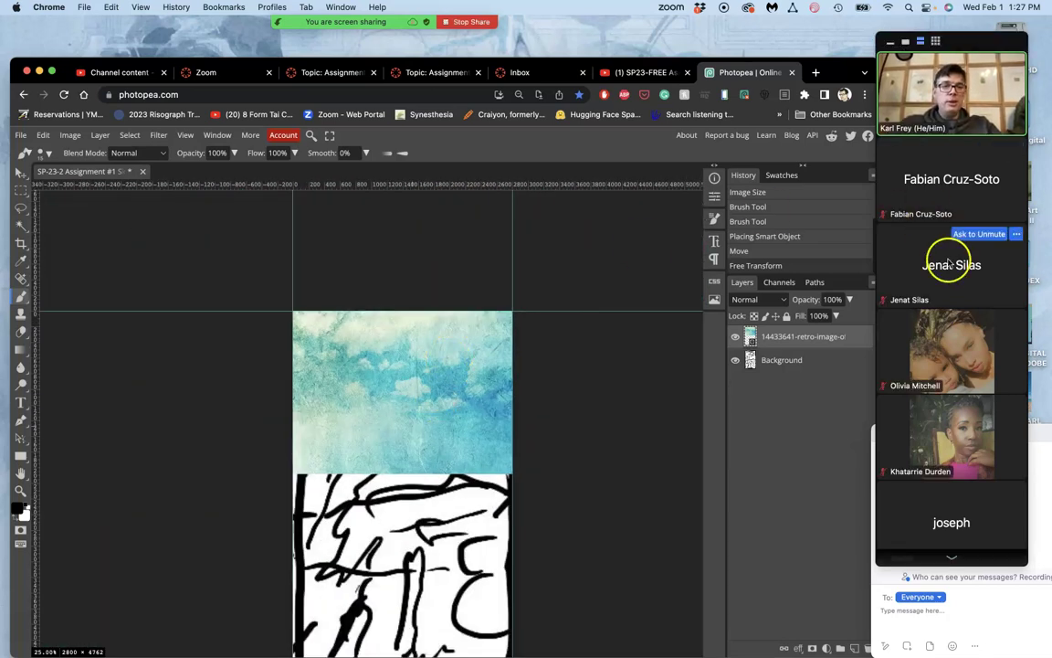
- Open the Swiss Chard Jungle folder and drag the chard photo into the document
left_click_drag(834, 64, 697, 63)
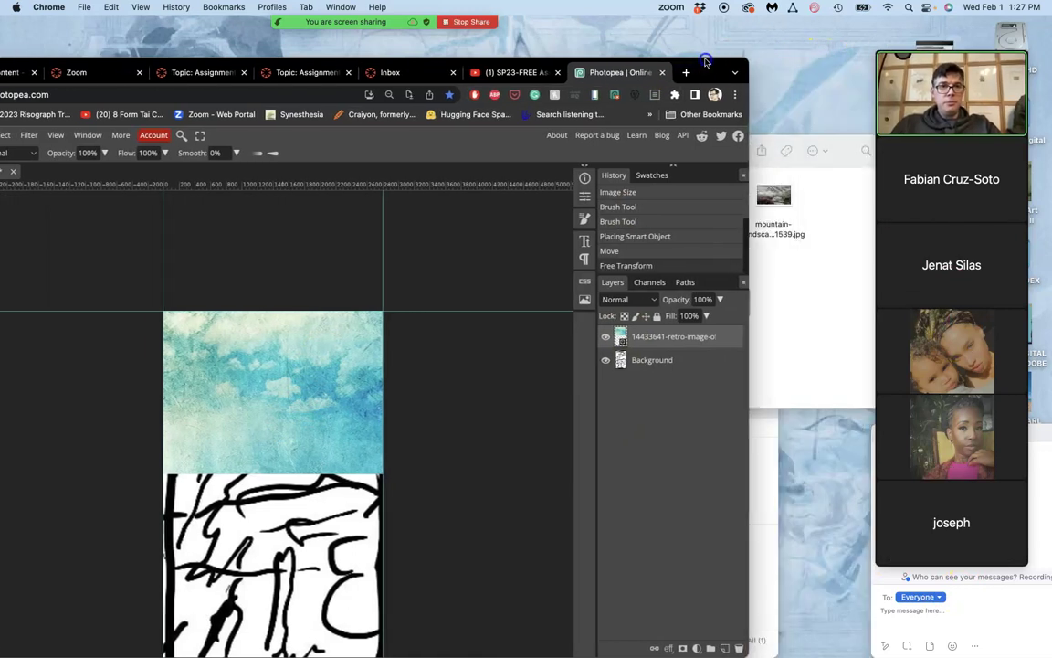
left_click(811, 286)
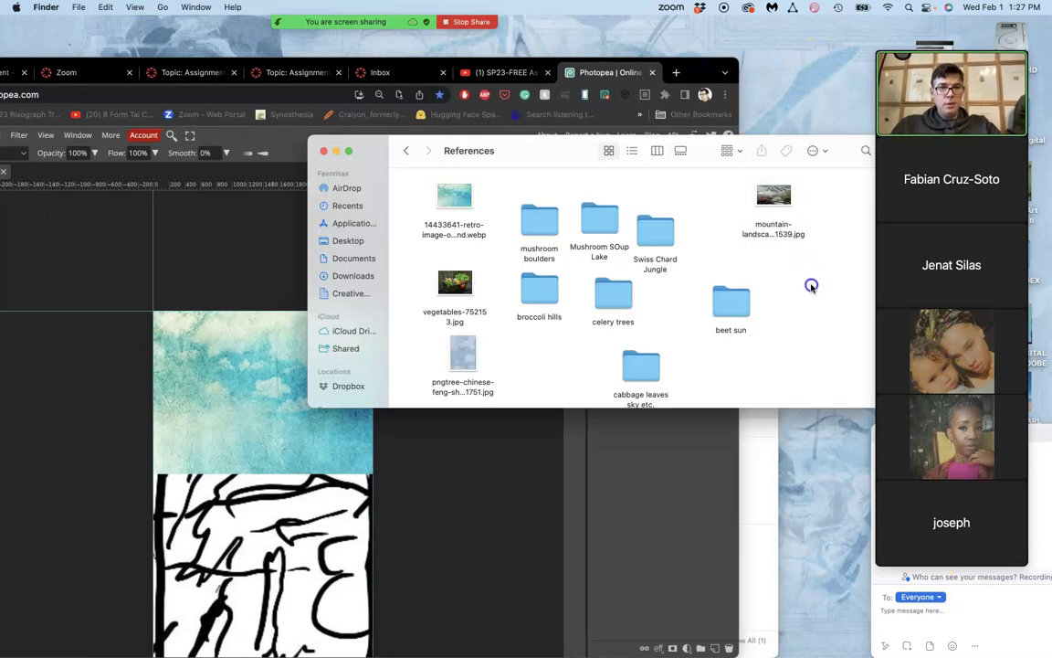
double_click(665, 236)
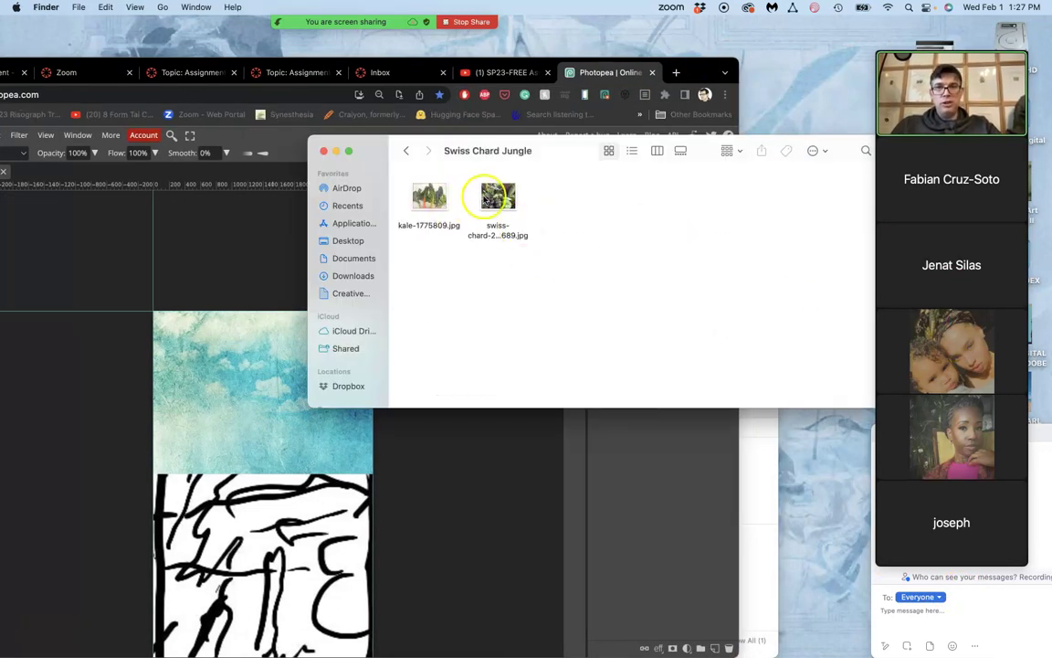
left_click_drag(489, 192, 250, 426)
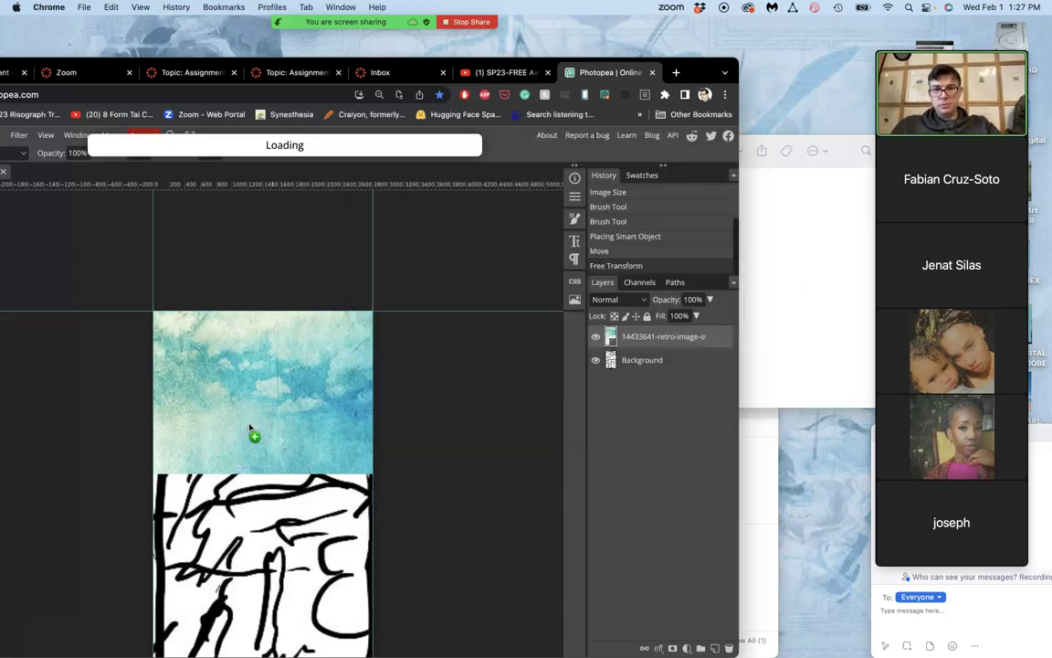
- Scale the chard photo to about 136.66% and position it under the sky image
mouse_move(324, 470)
left_mouse_down()
mouse_move(321, 581)
mouse_move(322, 534)
left_mouse_up()
scroll(356, 512, "down", 3)
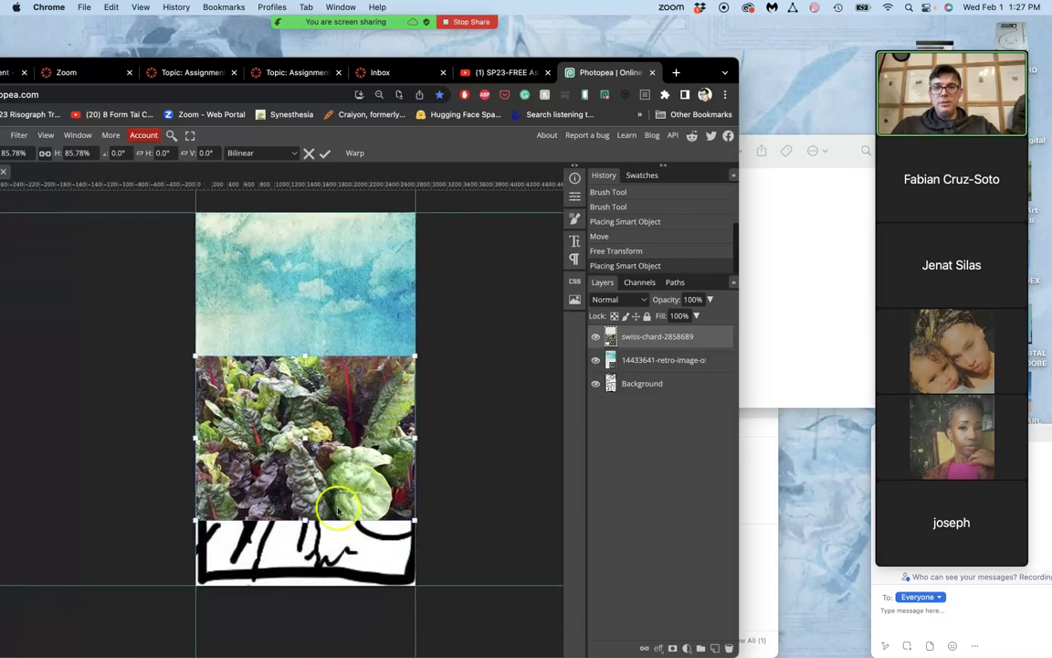
left_click_drag(415, 520, 545, 617)
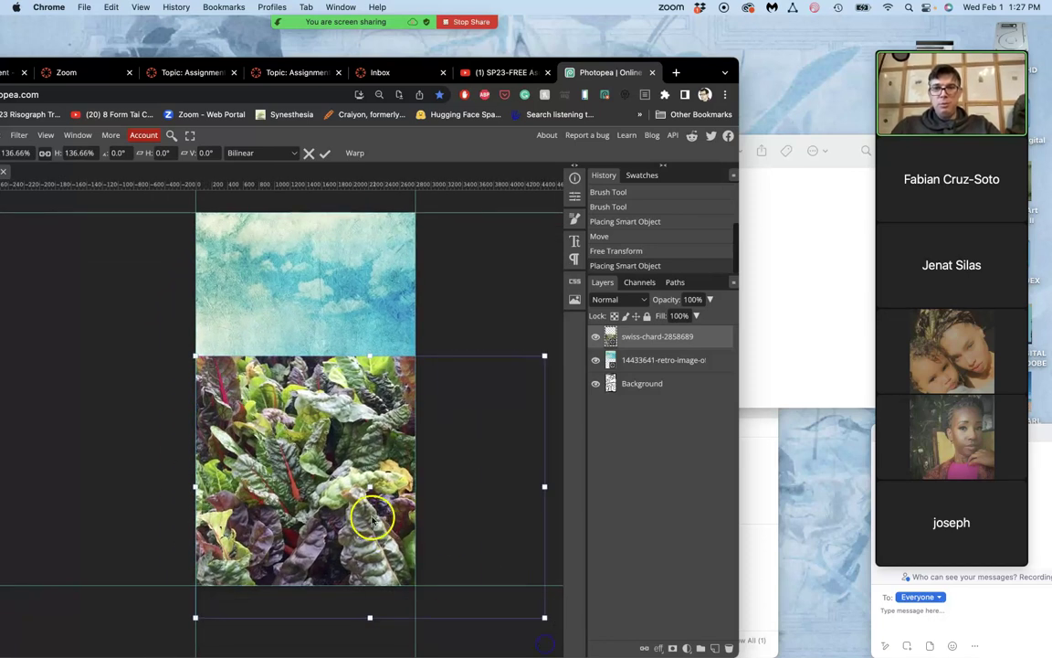
left_click_drag(371, 519, 369, 454)
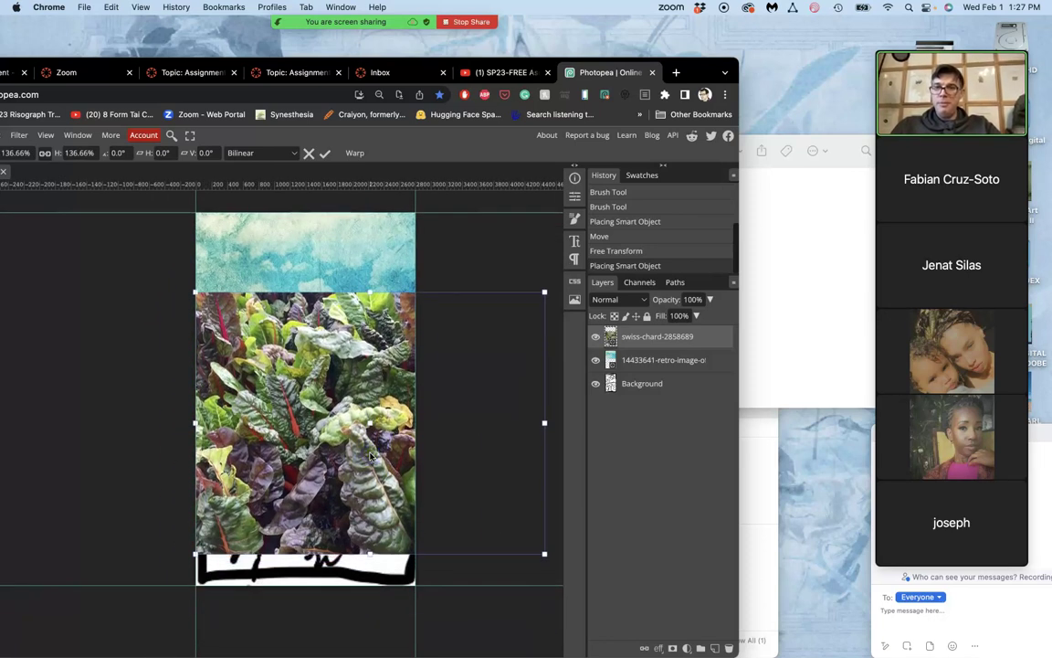
- Undo past both image placements, leaving only the Background sketch, and zoom out
key("Return")
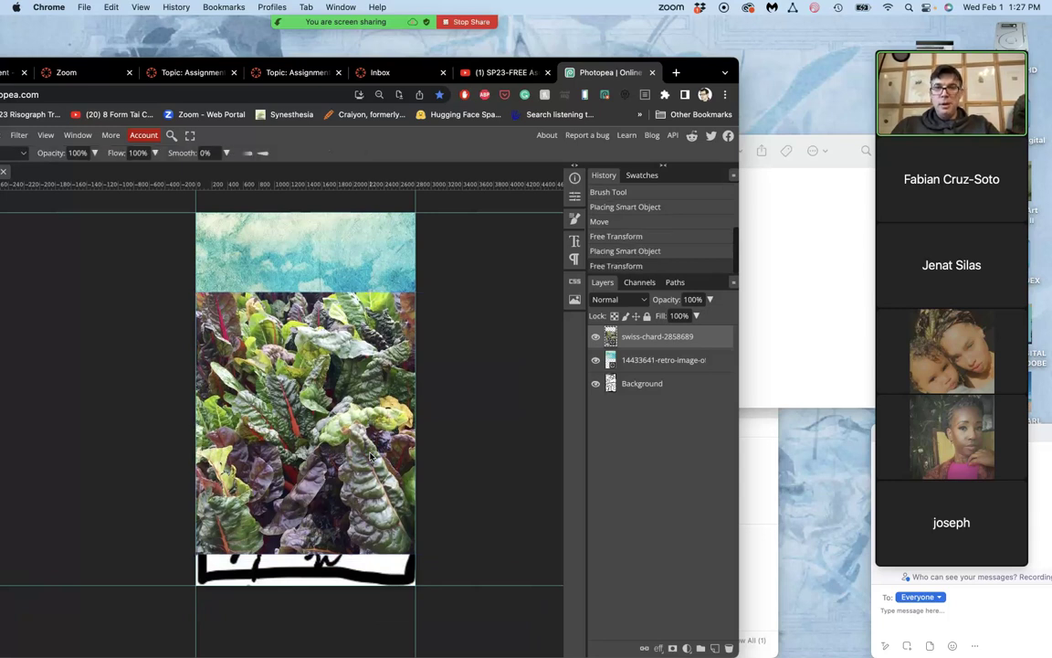
key("super+z")
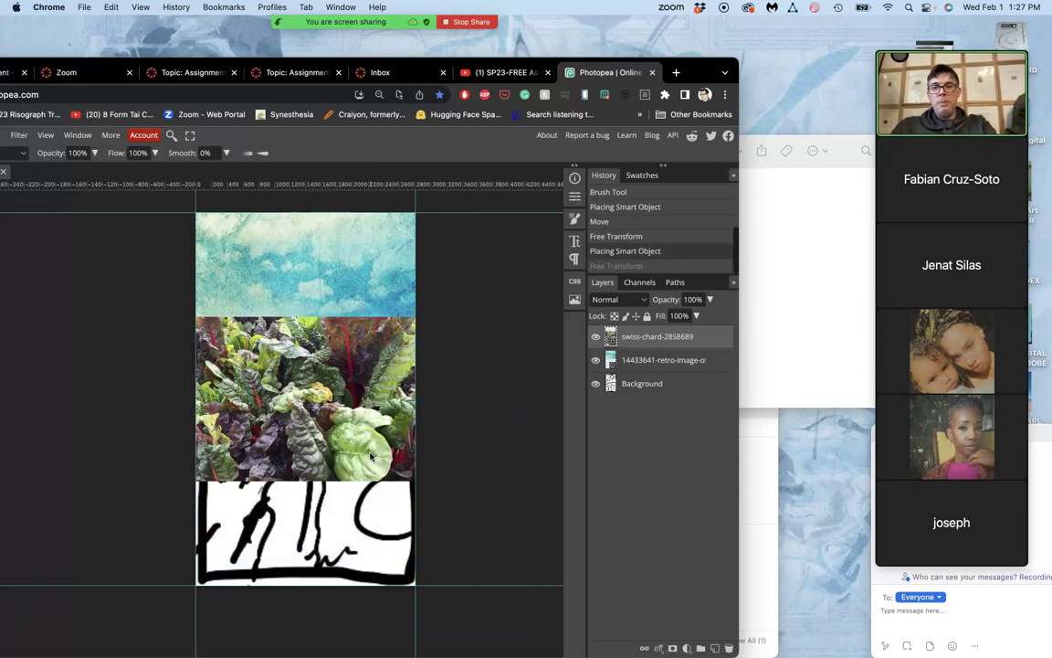
key("super+z")
key("super+z")
key("super+z")
key("super+z")
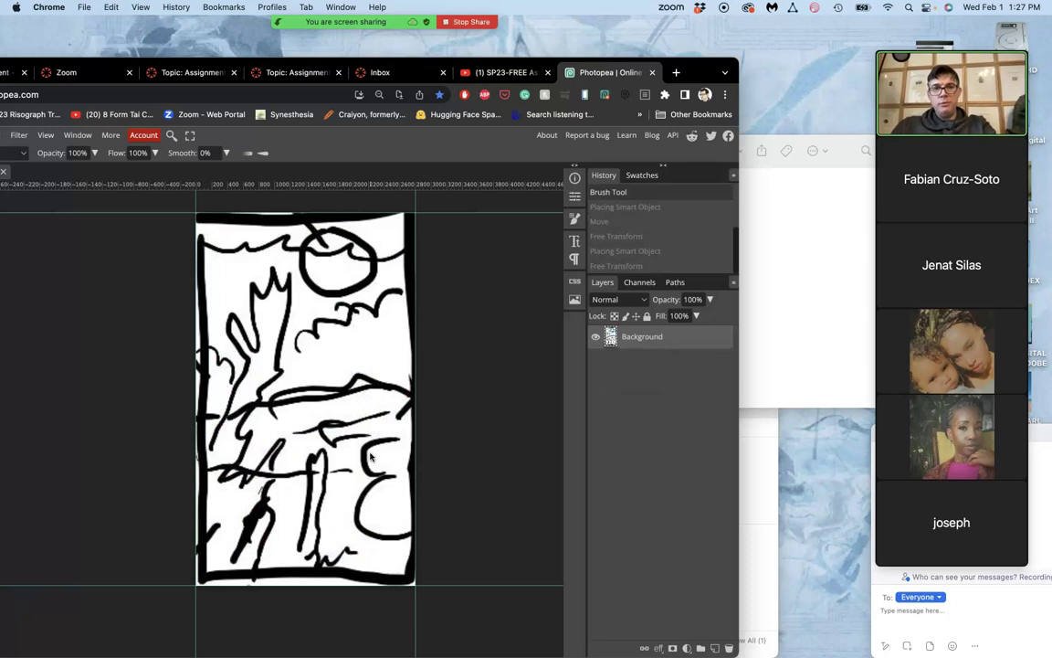
key("super+minus")
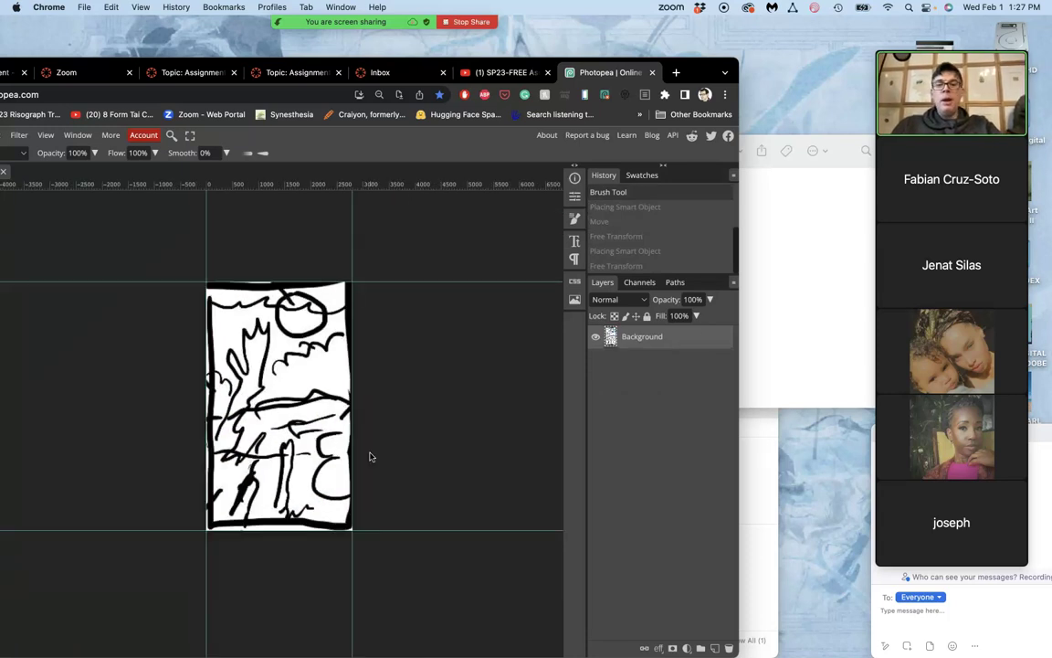
key("super+minus")
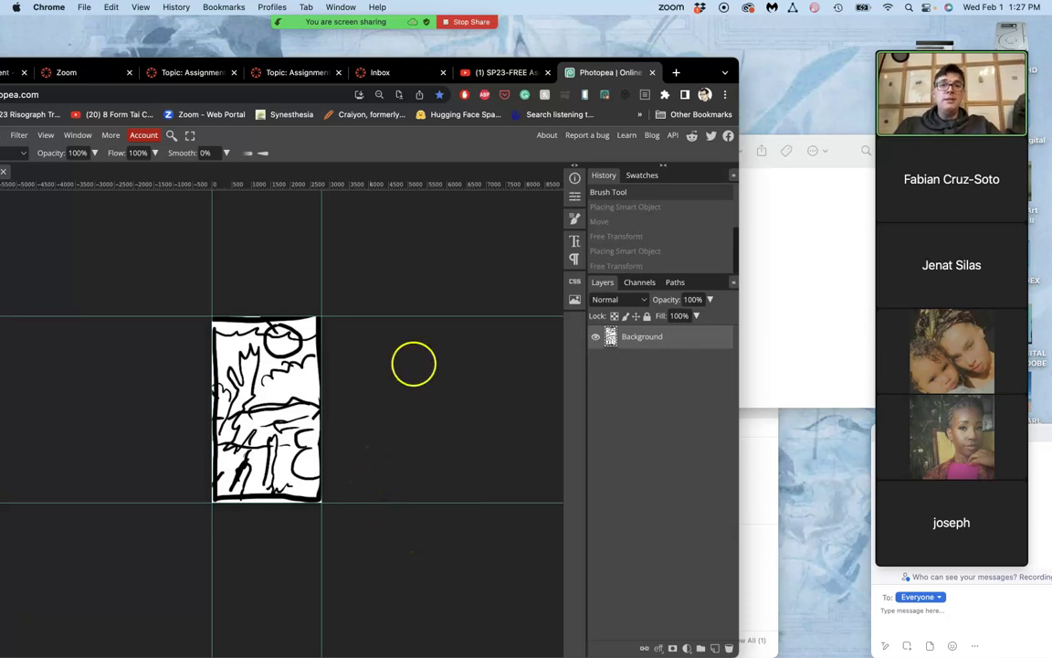
- Revisit the References folder in Finder and shift the browser window to the right
left_click_drag(697, 72, 694, 71)
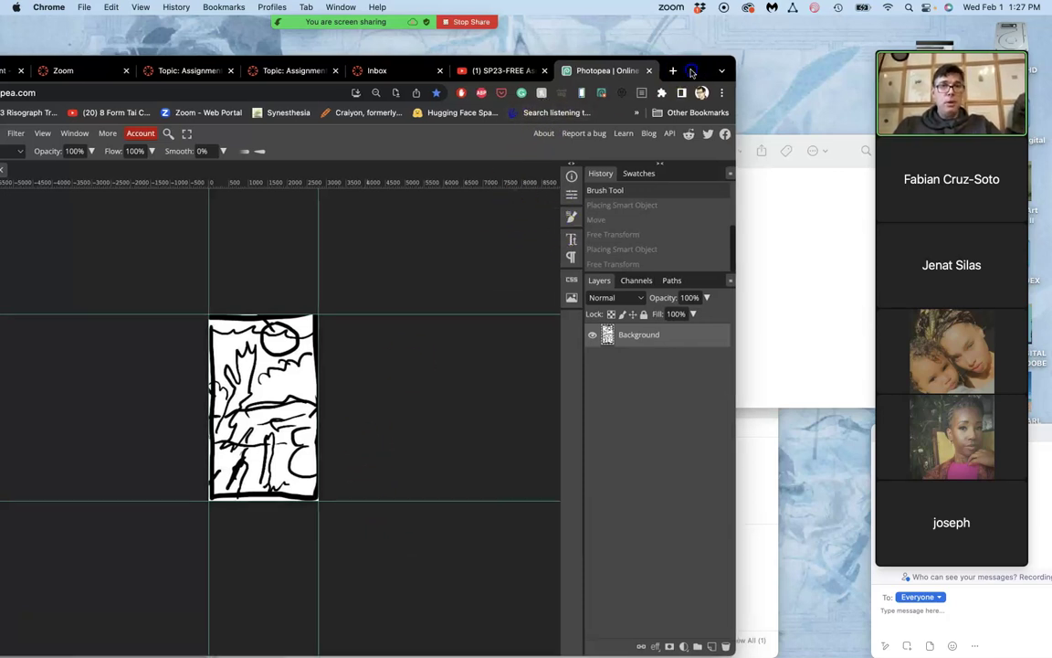
left_click(809, 211)
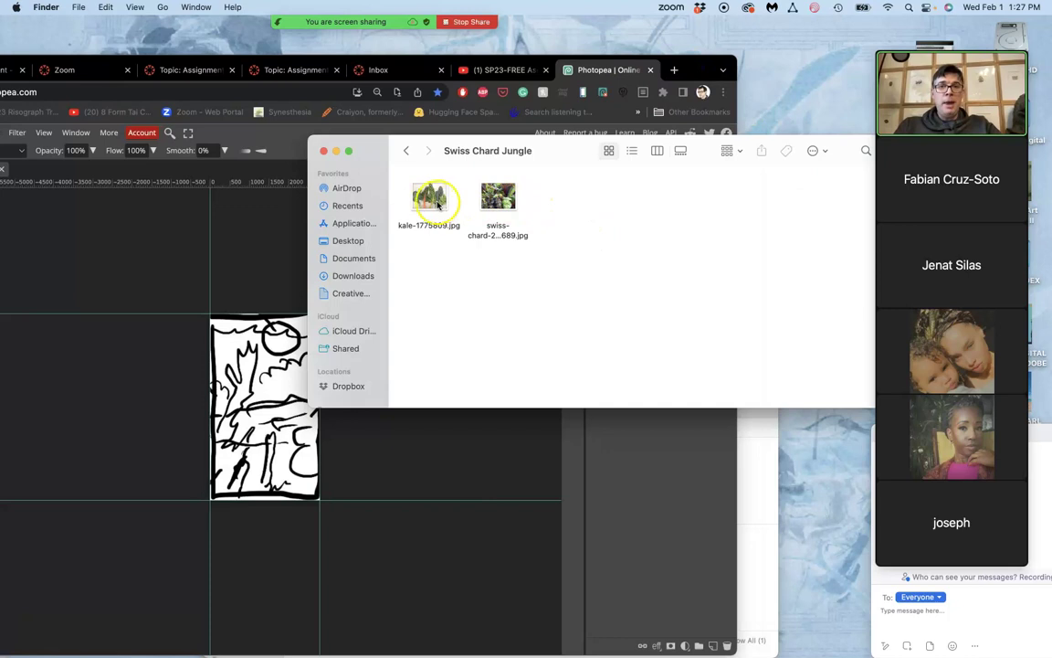
left_click(407, 152)
left_click(245, 358)
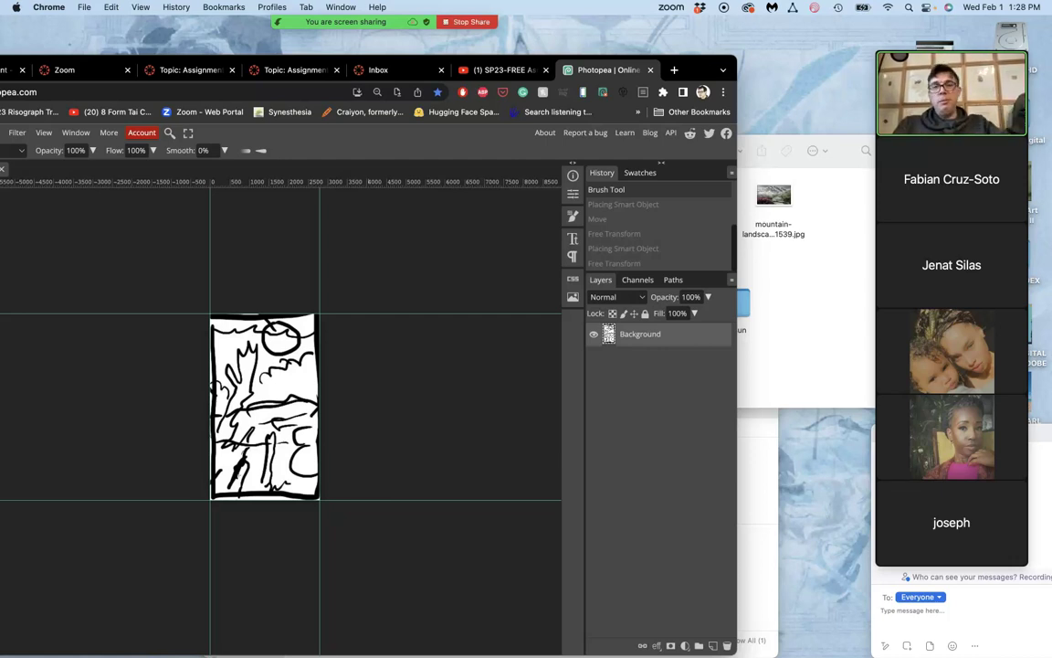
left_click_drag(715, 68, 821, 65)
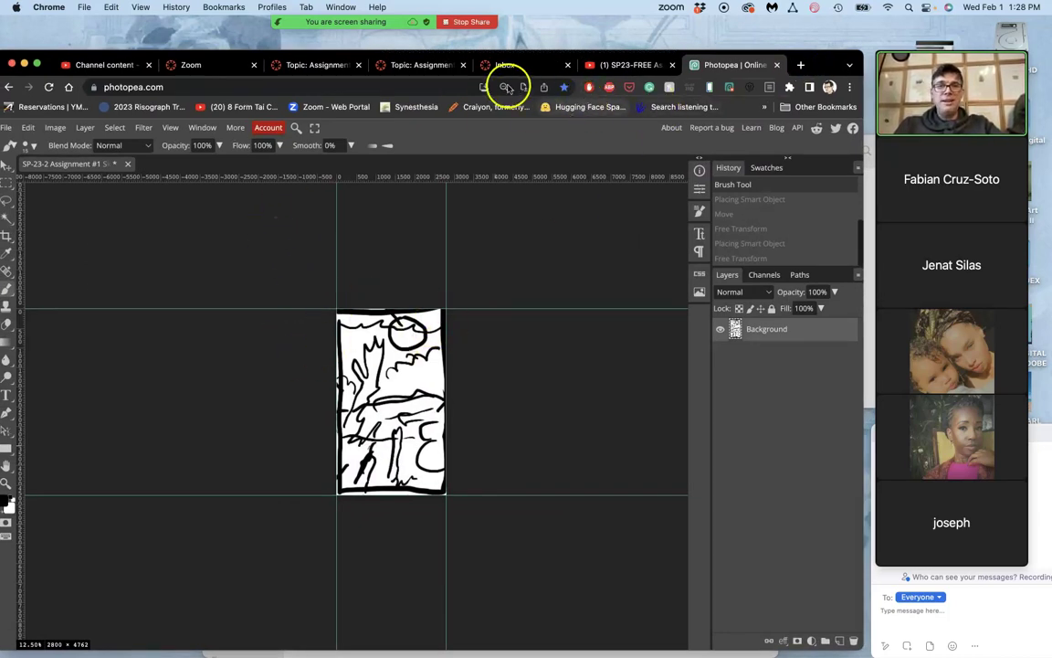
left_click_drag(823, 64, 829, 68)
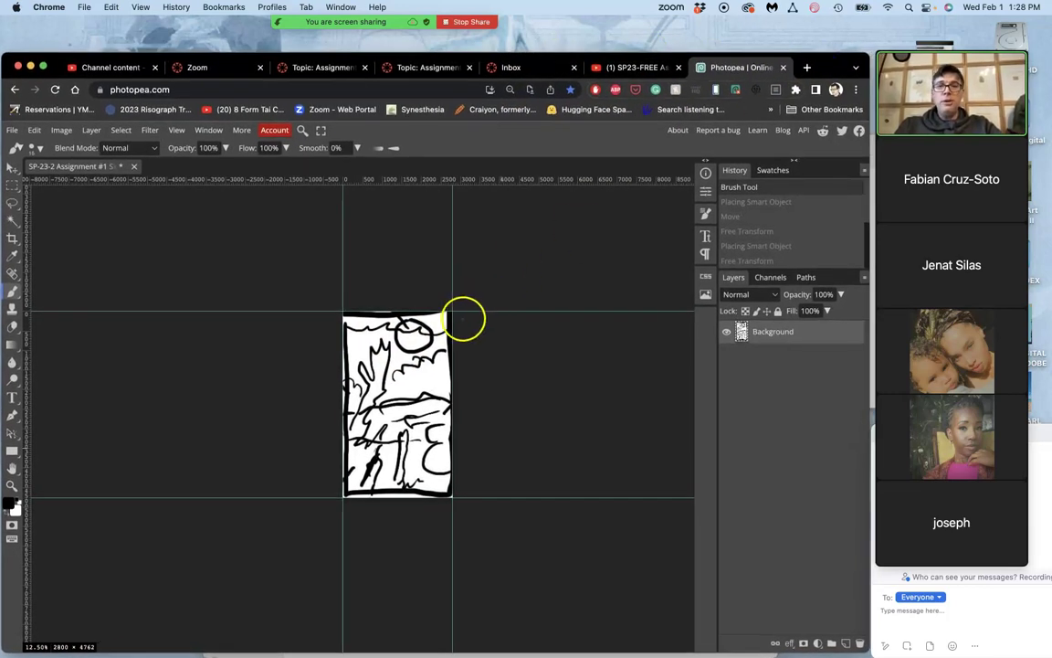
- Resize the canvas to 30 × 40 inches, adding the new space above and left of the sketch
left_click(63, 130)
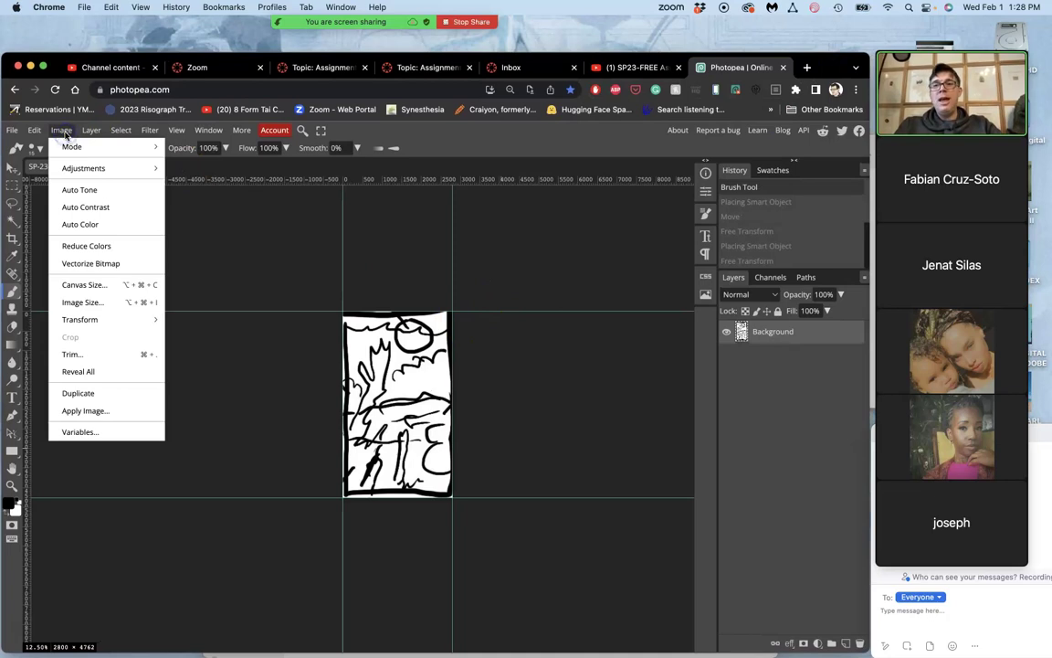
left_click(84, 286)
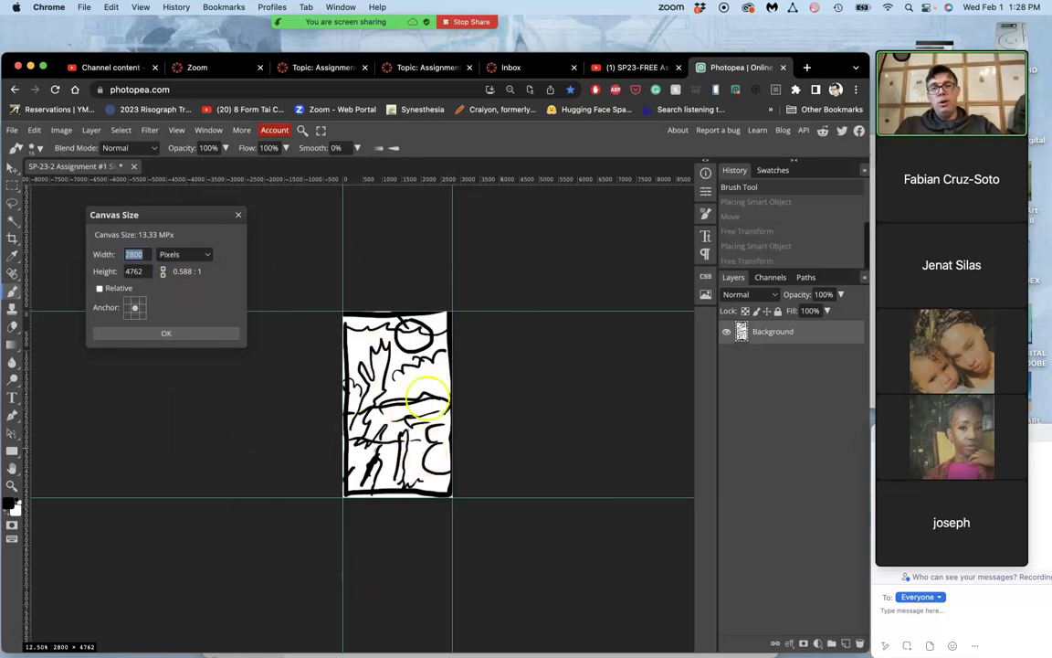
left_click(186, 260)
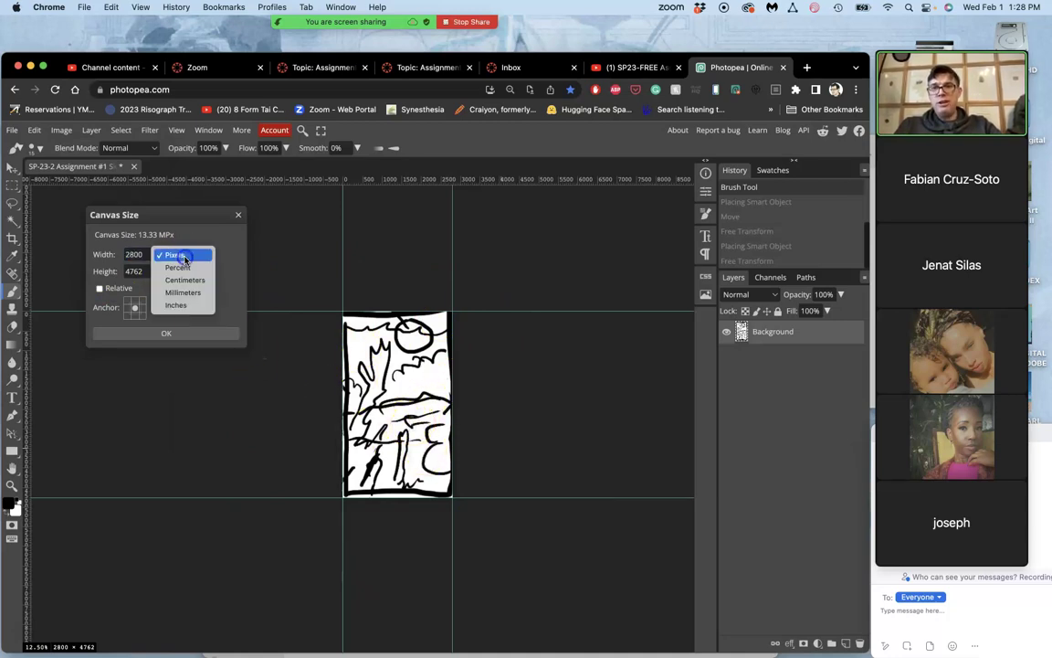
left_click(185, 309)
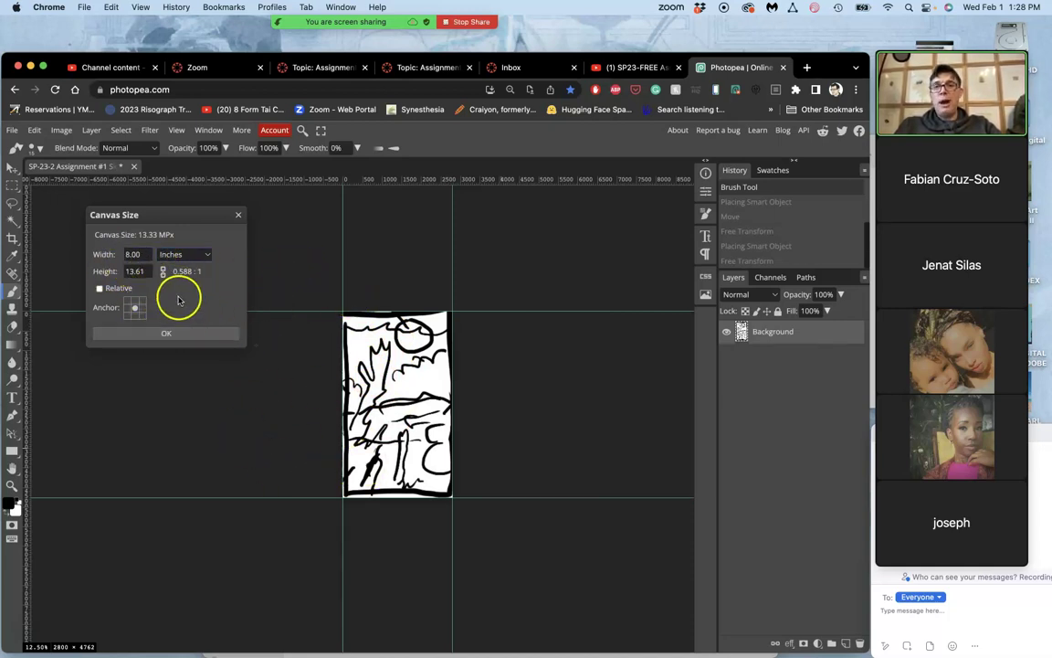
left_click(128, 269)
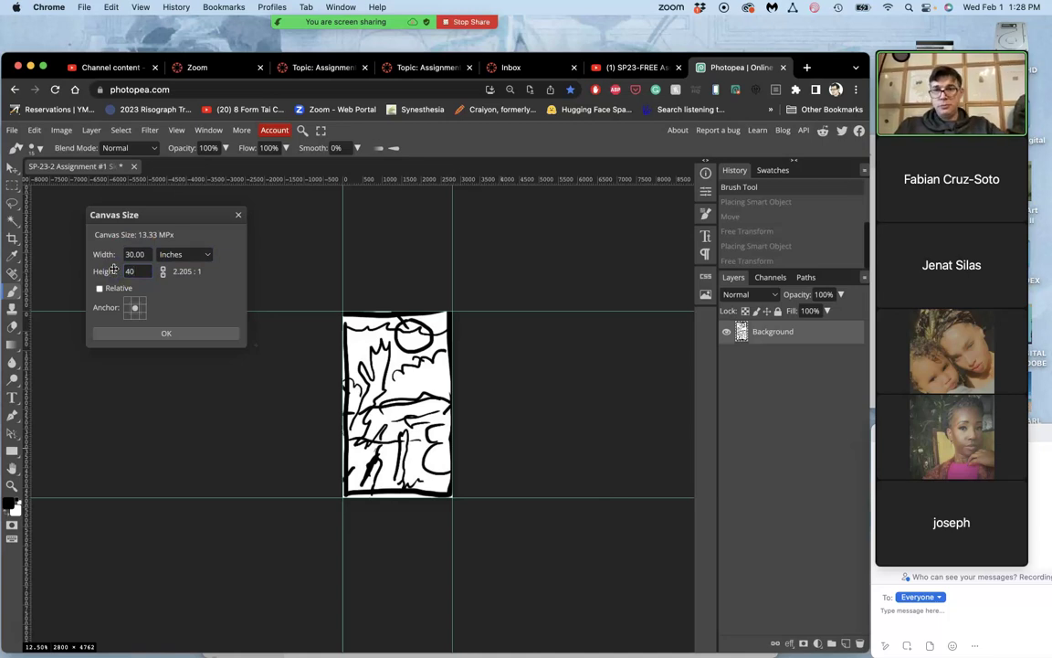
left_click(179, 300)
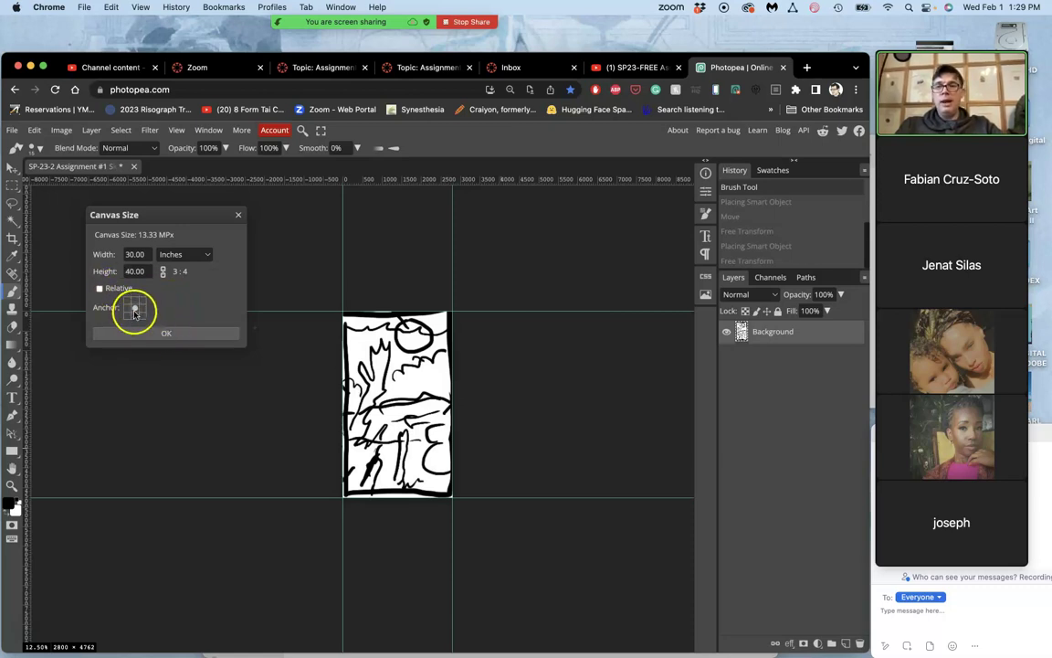
left_click(169, 335)
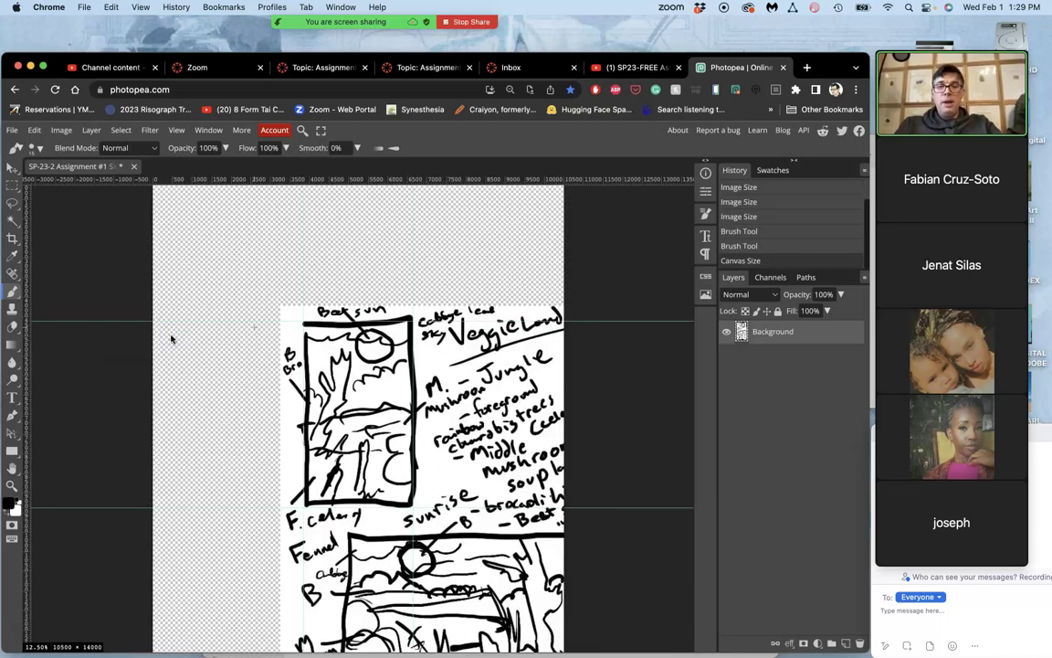
key("super+minus")
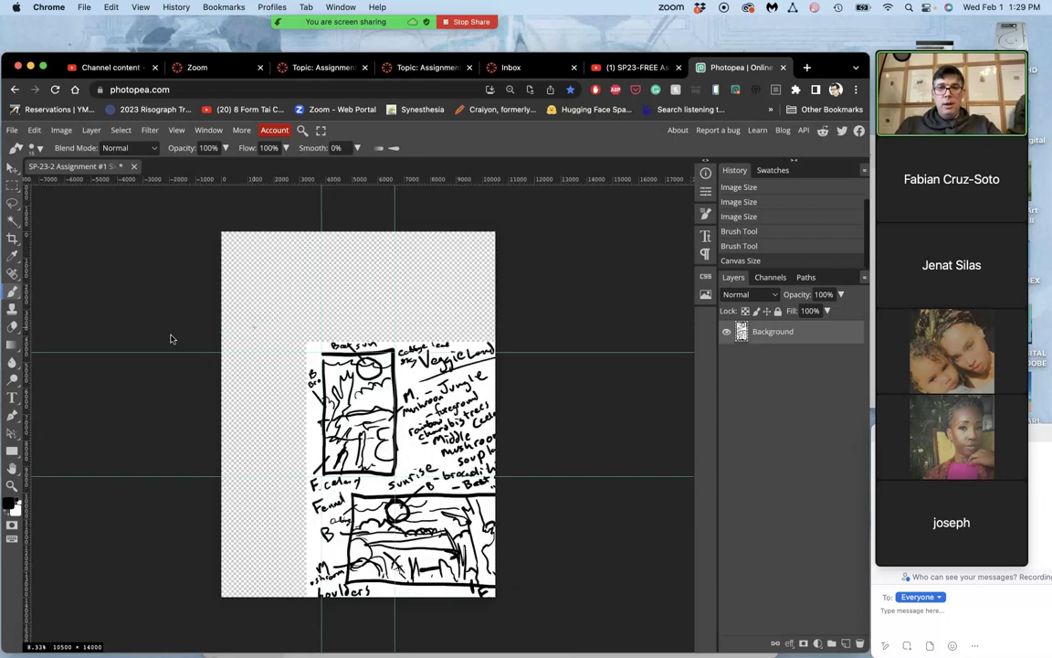
- Create a new layer filled with Gray and drag it beneath the sketch layer
left_click(845, 643)
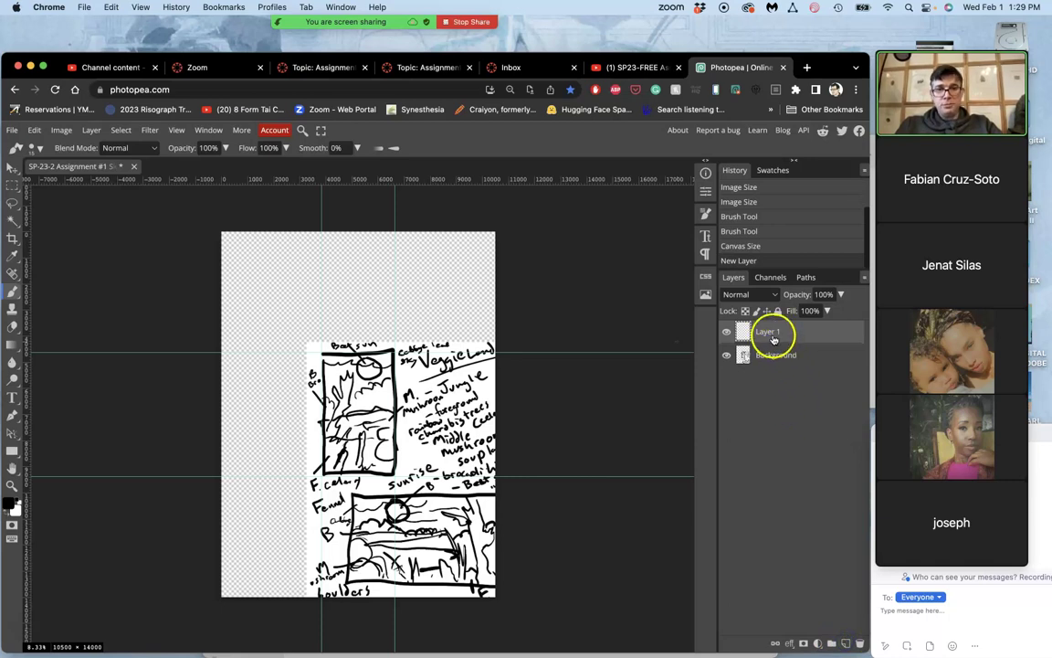
left_click(35, 131)
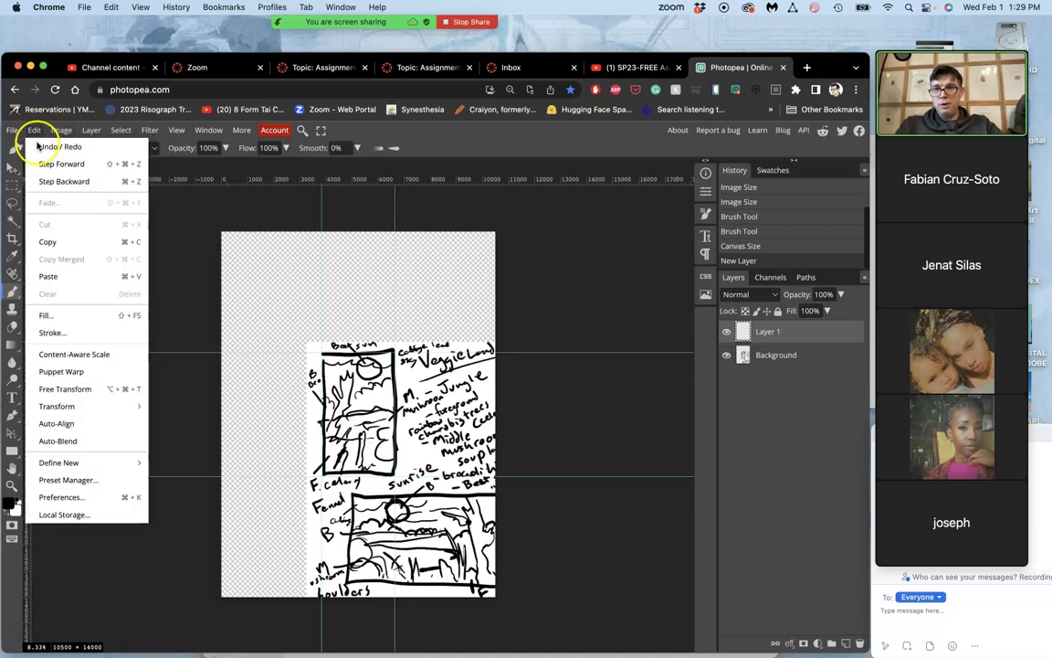
left_click(53, 315)
left_click(146, 242)
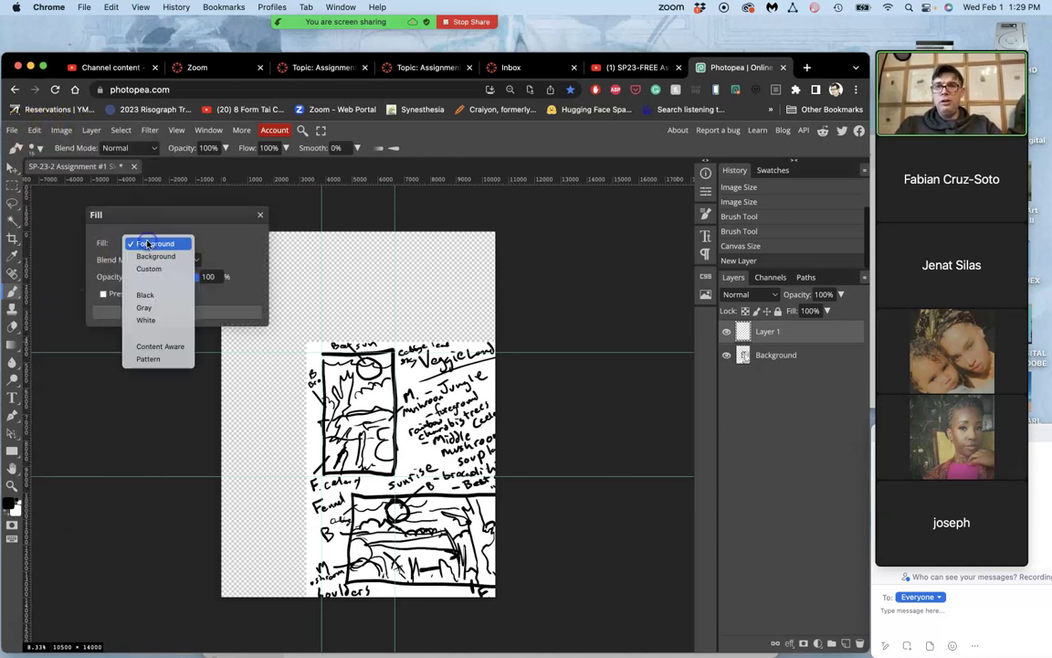
left_click(142, 307)
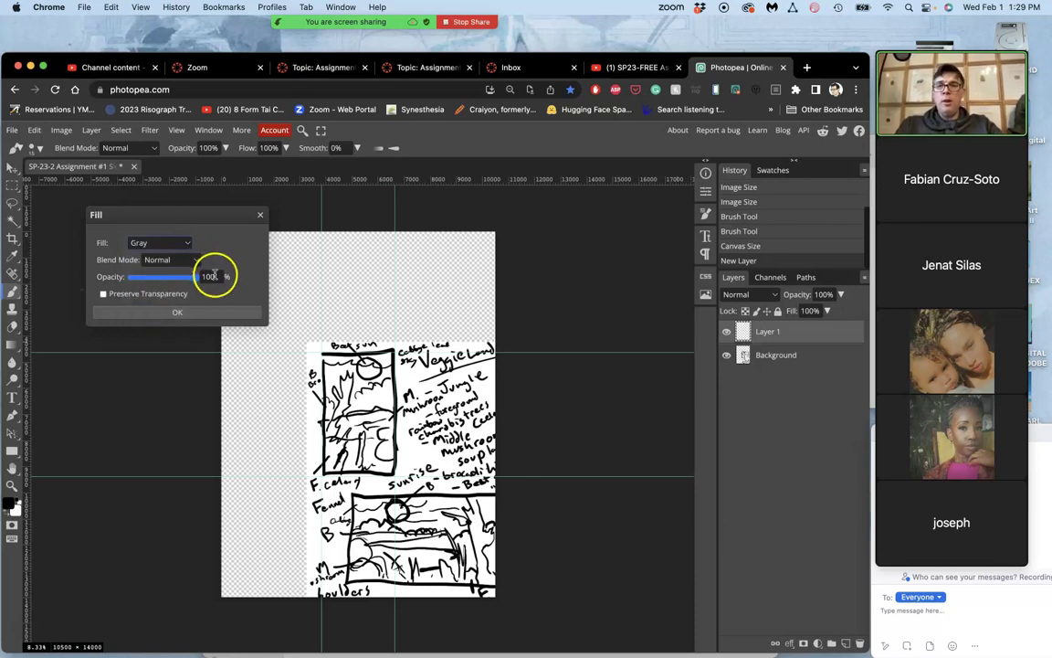
left_click(179, 314)
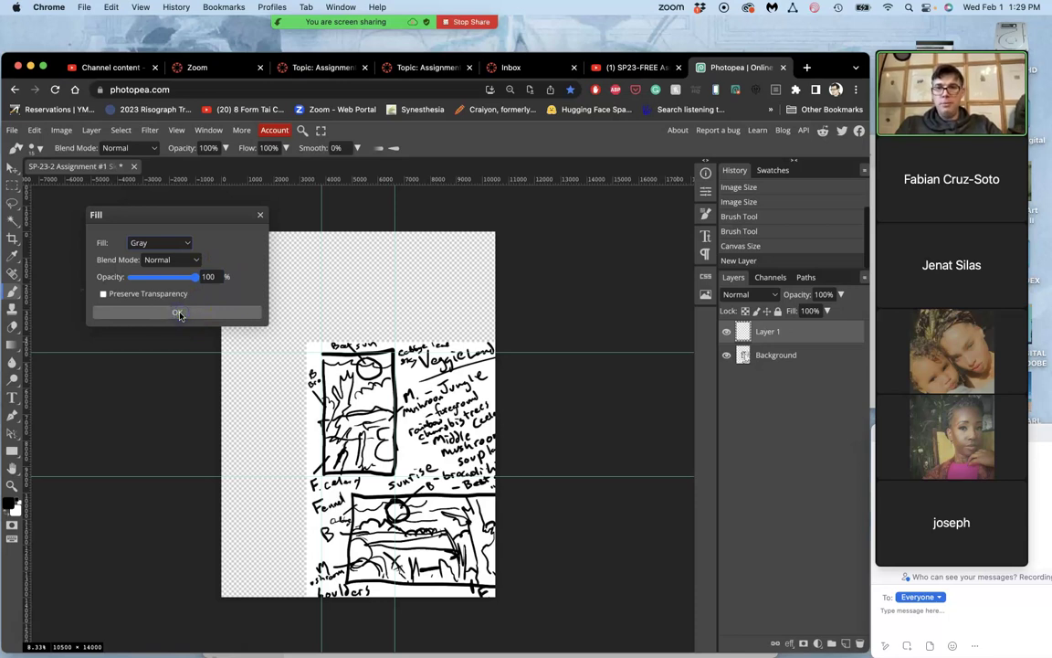
left_click(363, 449)
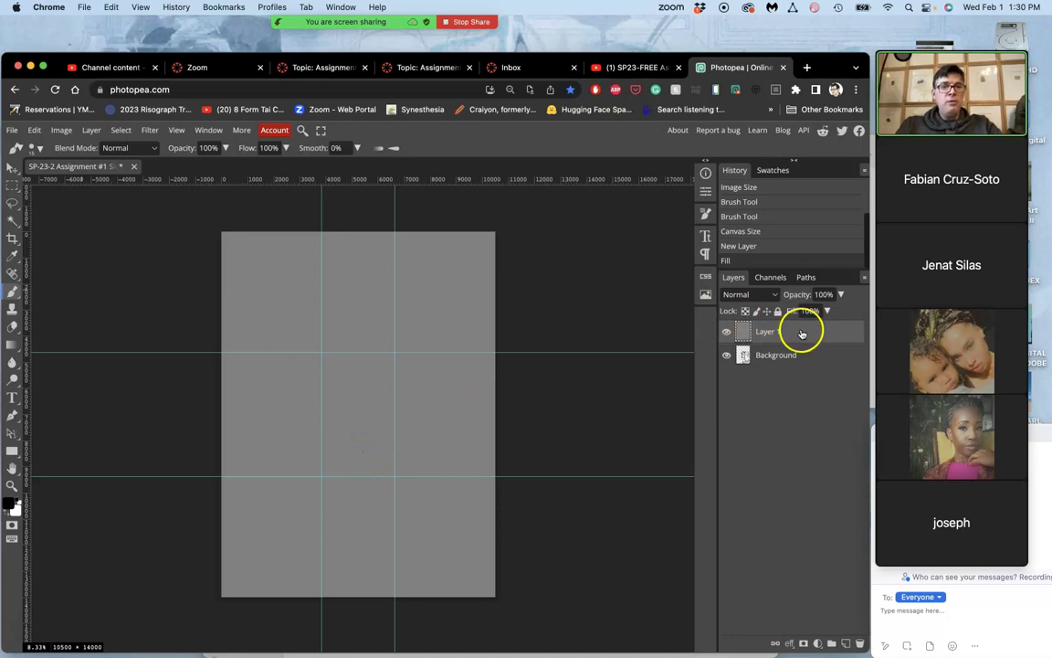
left_click_drag(804, 334, 800, 372)
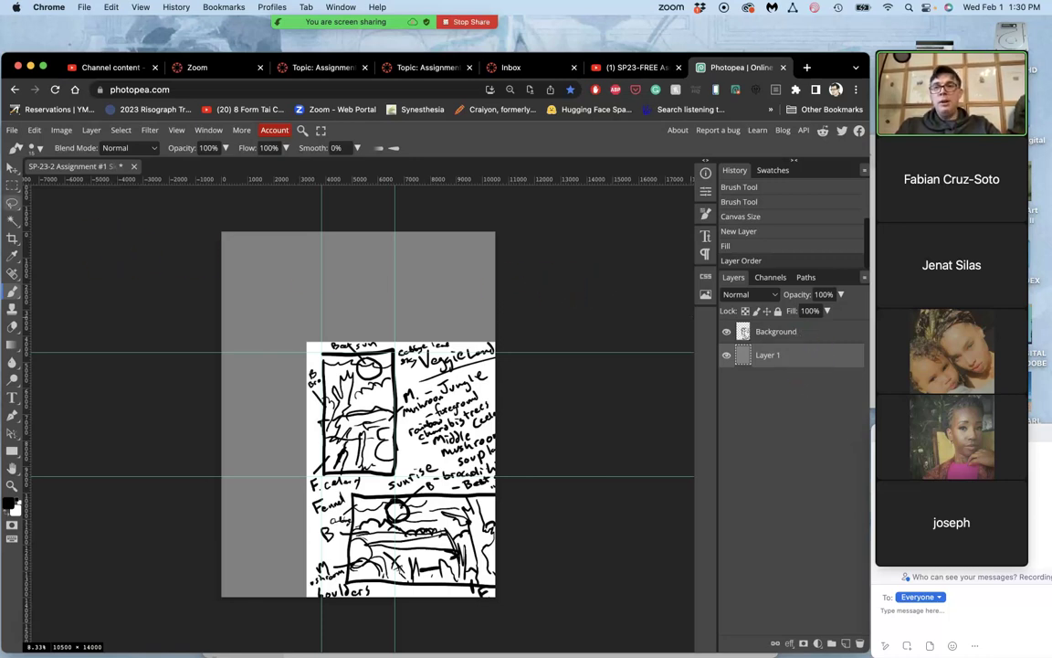
- Draw a rectangular selection around the top-left sketch panel
left_click(13, 185)
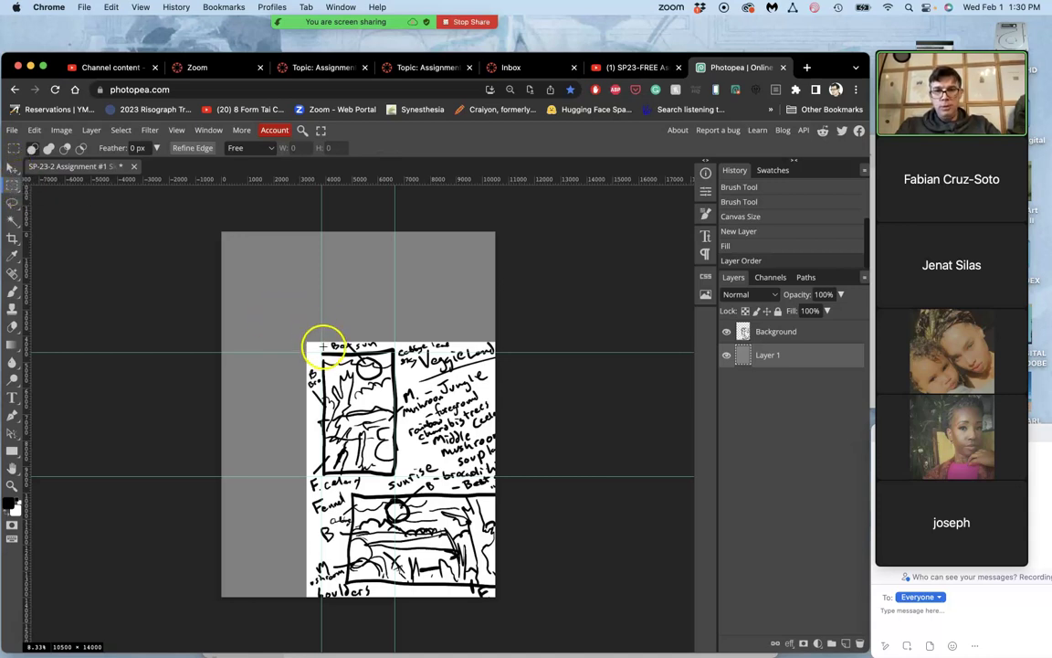
mouse_move(319, 352)
left_mouse_down()
mouse_move(398, 460)
mouse_move(395, 476)
left_mouse_up()
scroll(394, 476, "up", 5)
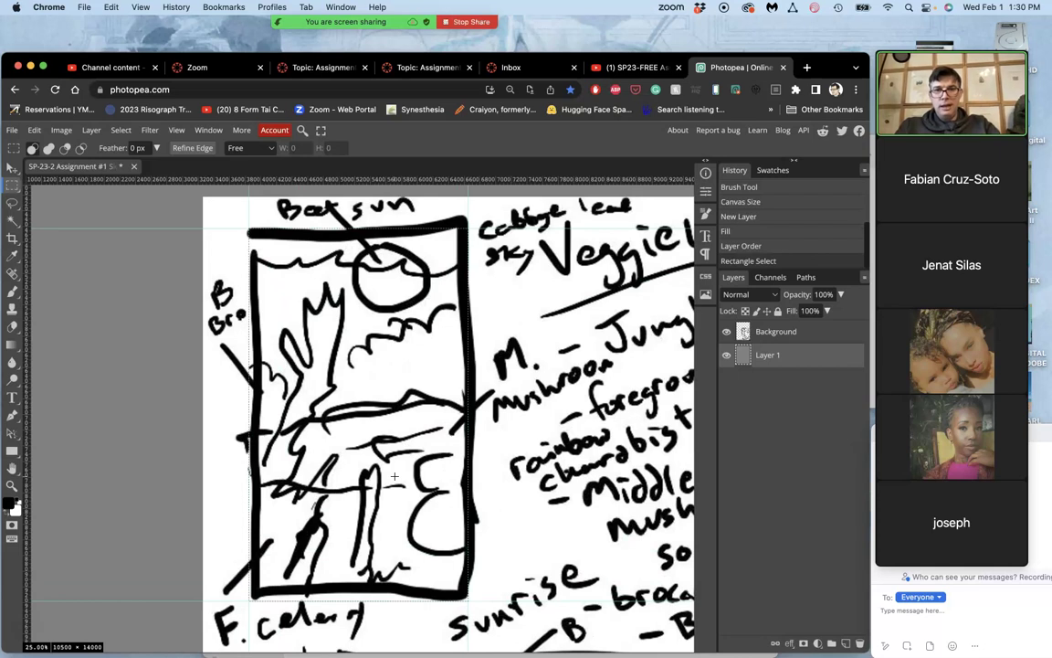
mouse_move(394, 476)
left_mouse_down()
mouse_move(323, 495)
mouse_move(314, 527)
left_mouse_up()
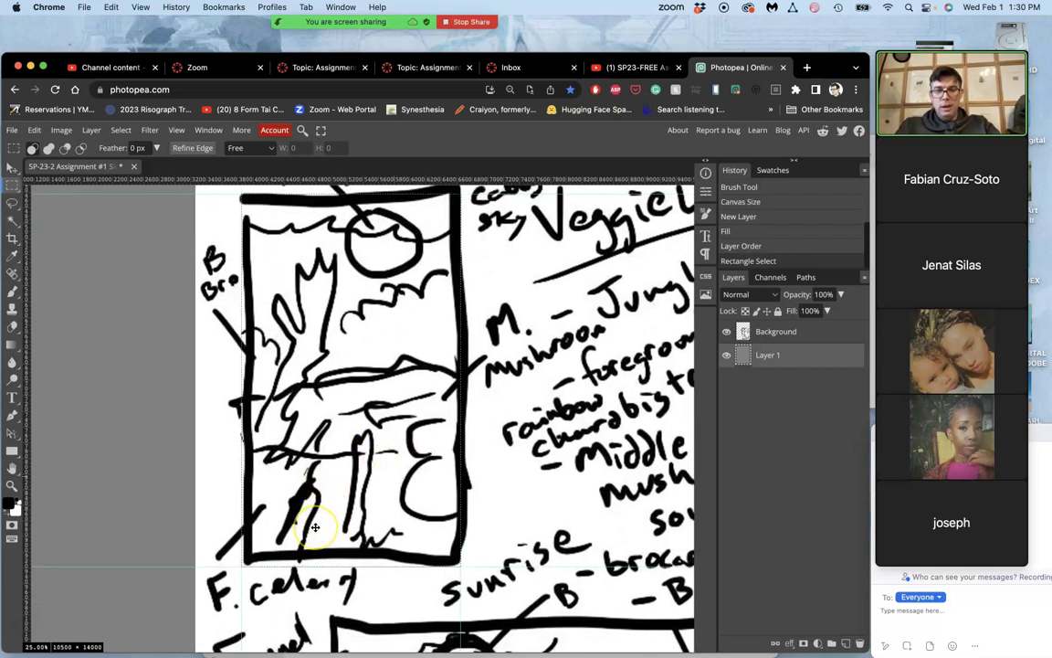
- Copy the selected panel from Background onto a new layer and hide Background
left_click(775, 333)
left_click(772, 332)
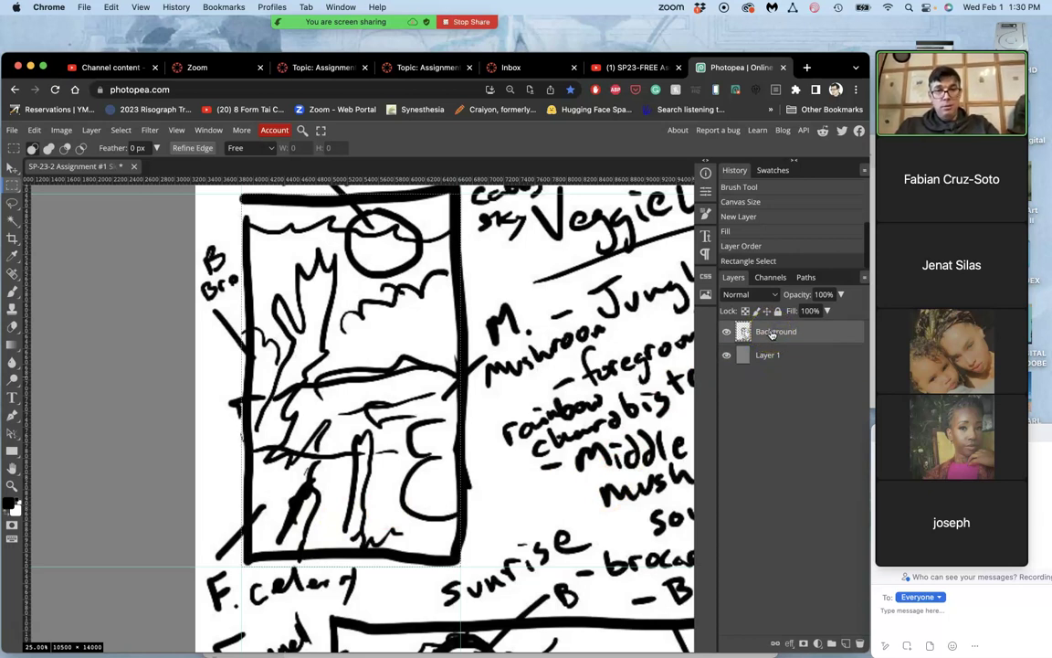
key("super+j")
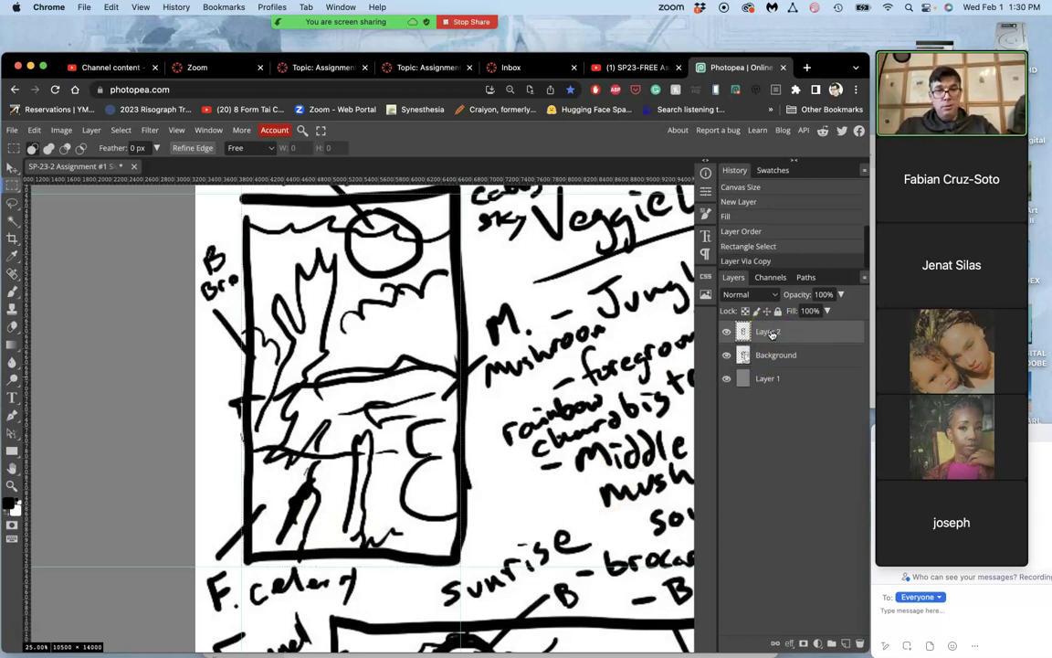
left_click(727, 358)
left_click(727, 358)
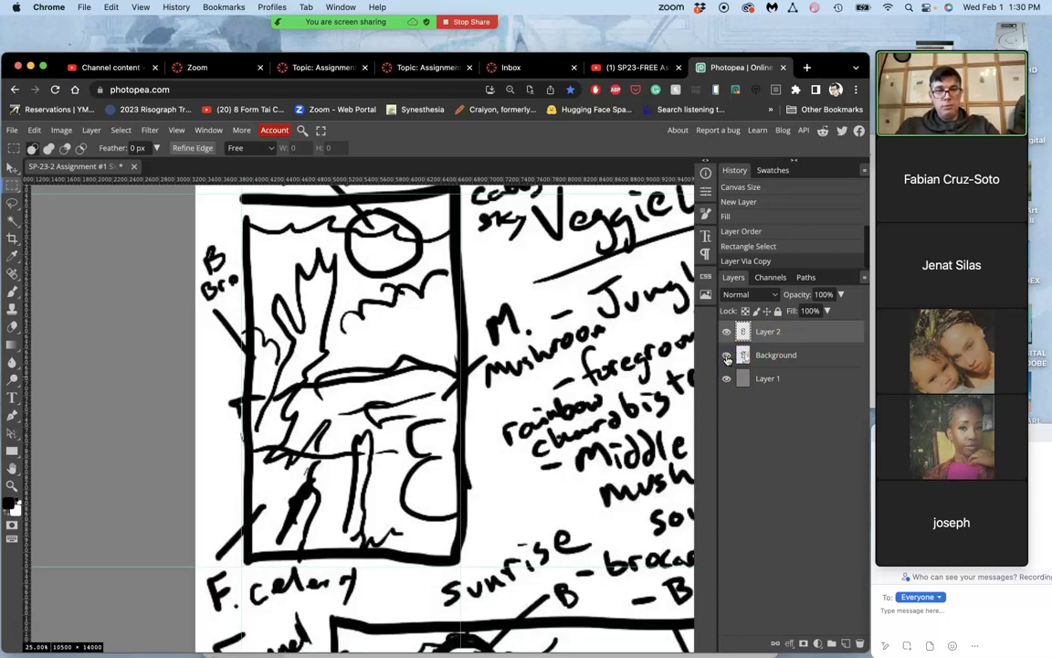
left_click(727, 358)
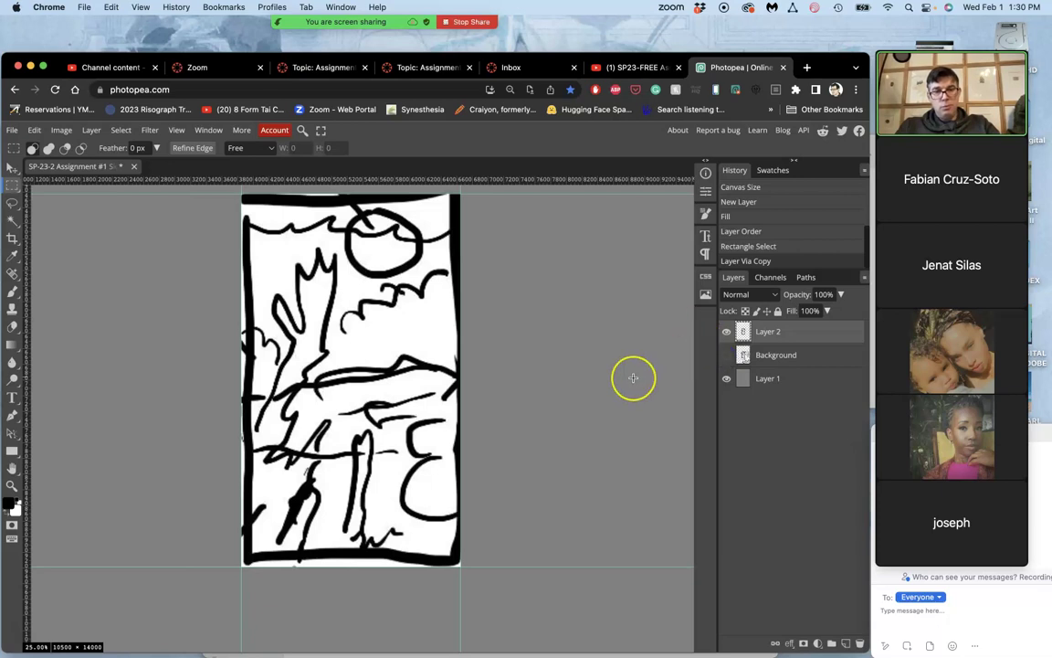
key("ctrl+minus")
key("ctrl+minus")
key("ctrl+minus")
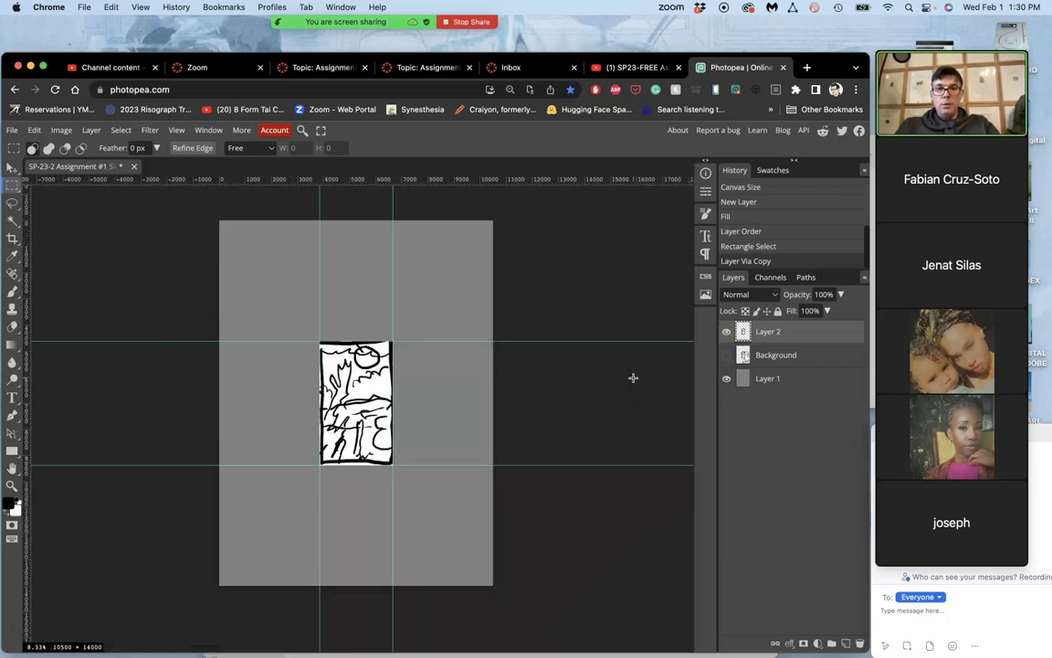